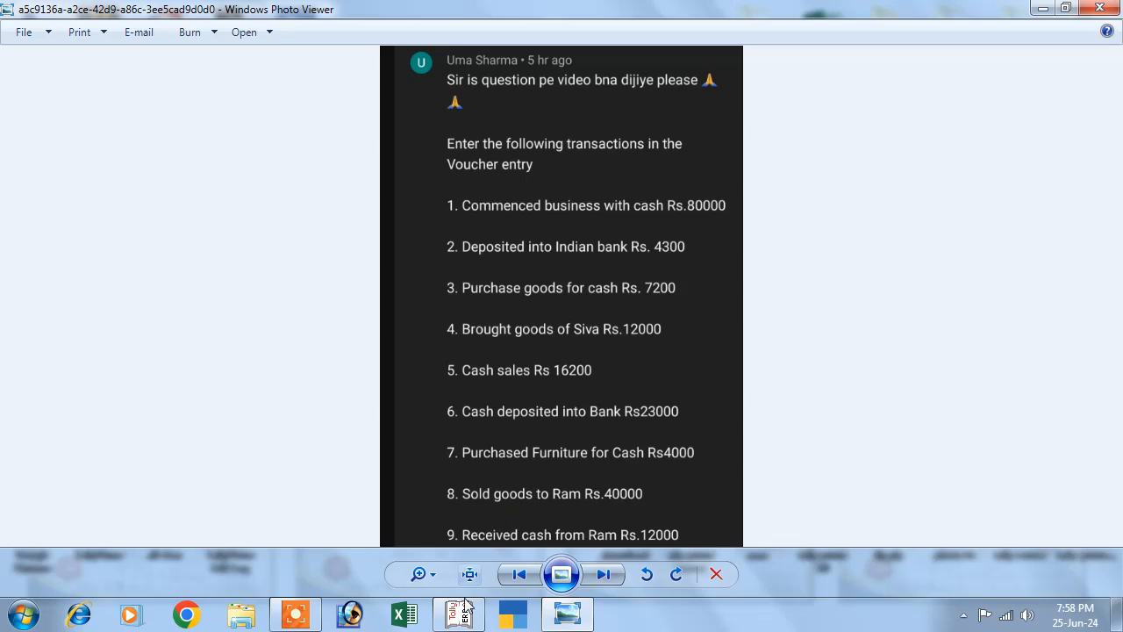
# Switch from the transaction list in Photo Viewer to Tally's Company Info. menu.
pyautogui.click(457, 614)
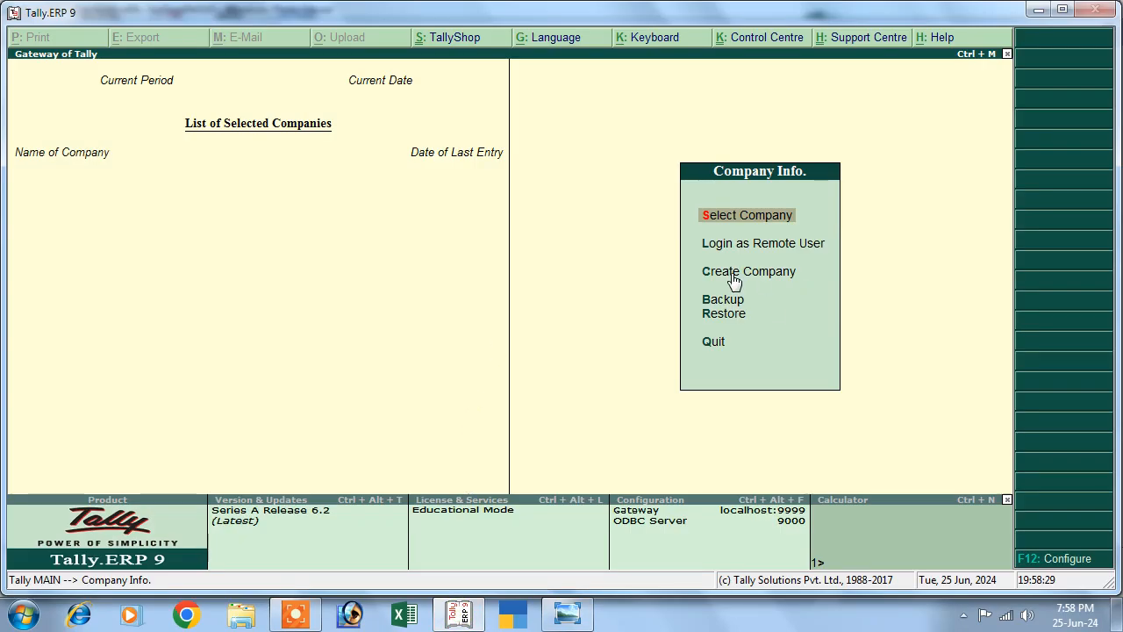
# Create company Abc, with books from 1-4-2024 and state Bihar.
pyautogui.click(705, 275)
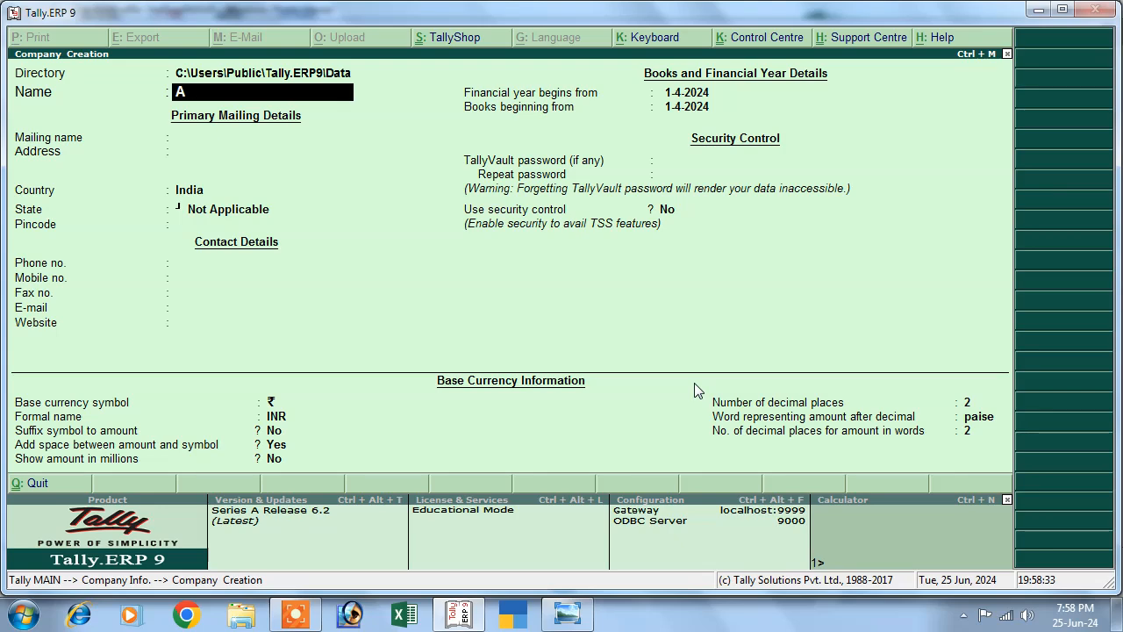
pyautogui.press('Return')
pyautogui.press('Return')
pyautogui.press('Return')
pyautogui.press('Return')
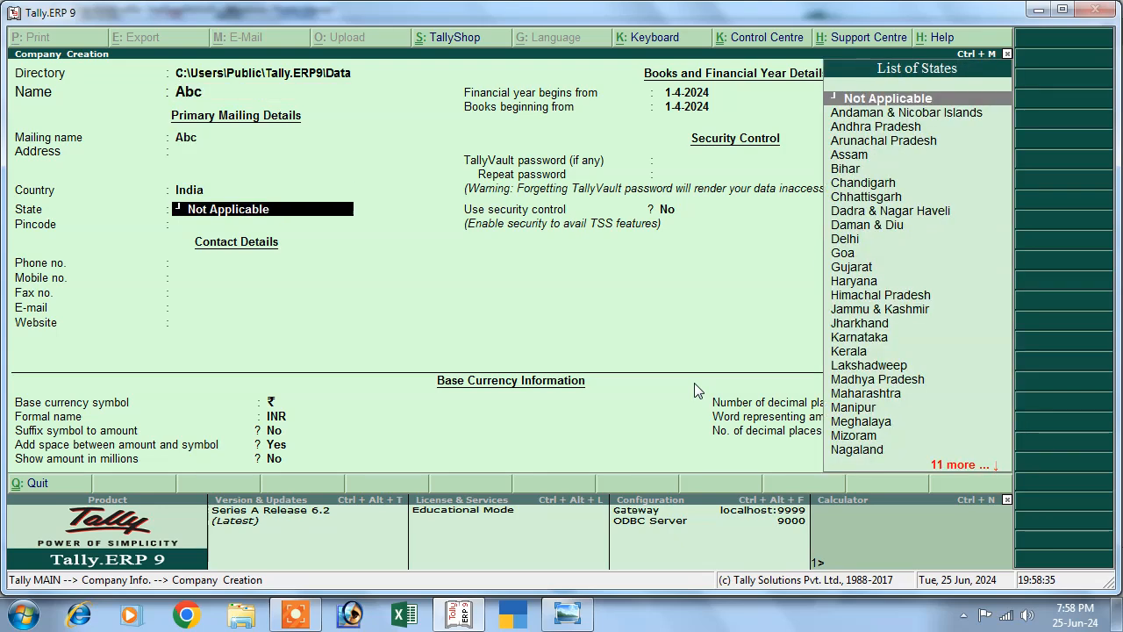
pyautogui.write('B')
pyautogui.press('Return')
pyautogui.press('Return')
pyautogui.press('Return')
pyautogui.press('Return')
pyautogui.press('Return')
pyautogui.press('Return')
pyautogui.press('Return')
pyautogui.press('Return')
pyautogui.press('Return')
pyautogui.press('Return')
pyautogui.press('Return')
pyautogui.press('Return')
pyautogui.press('Return')
pyautogui.press('Return')
pyautogui.press('Return')
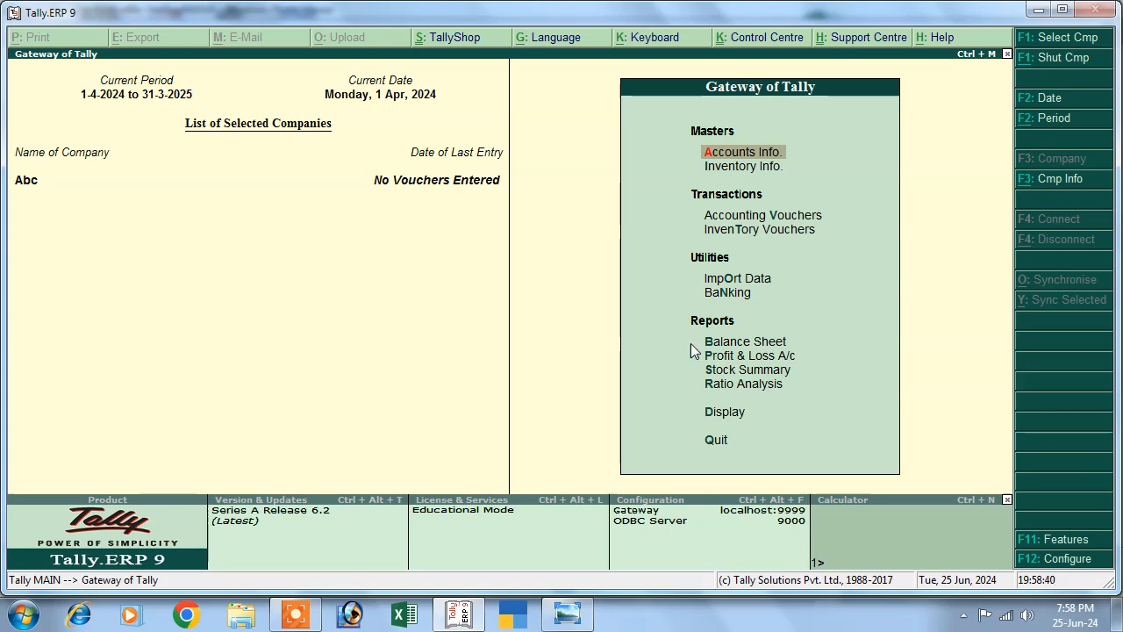
# Open Accounting Vouchers, review the transaction list, and start Receipt voucher No. 1.
pyautogui.click(741, 219)
pyautogui.click(742, 220)
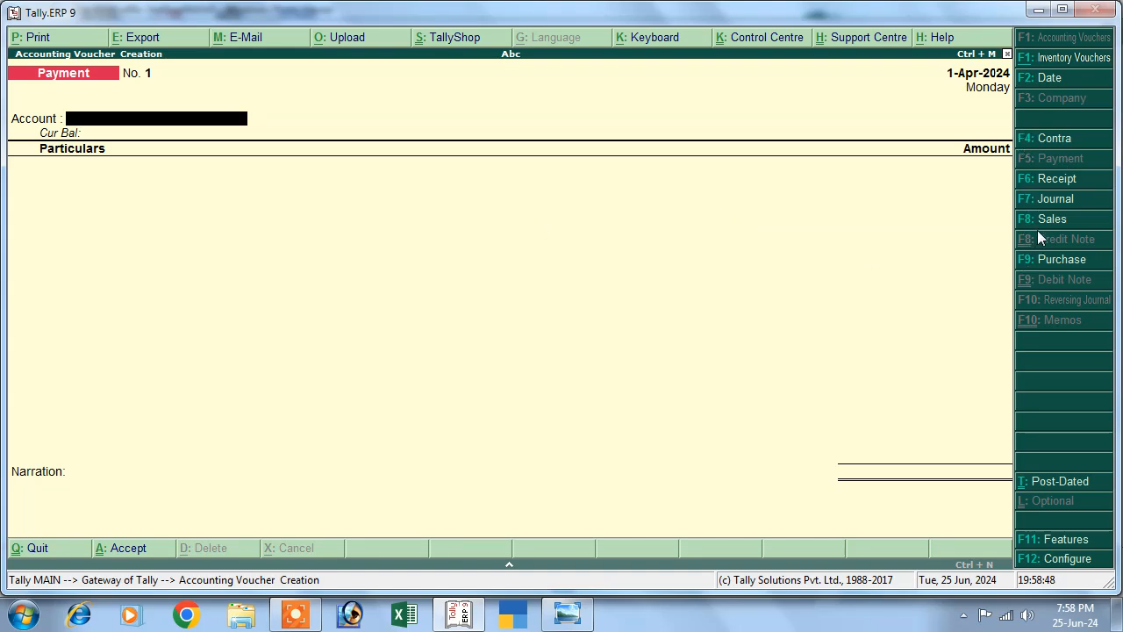
pyautogui.click(567, 614)
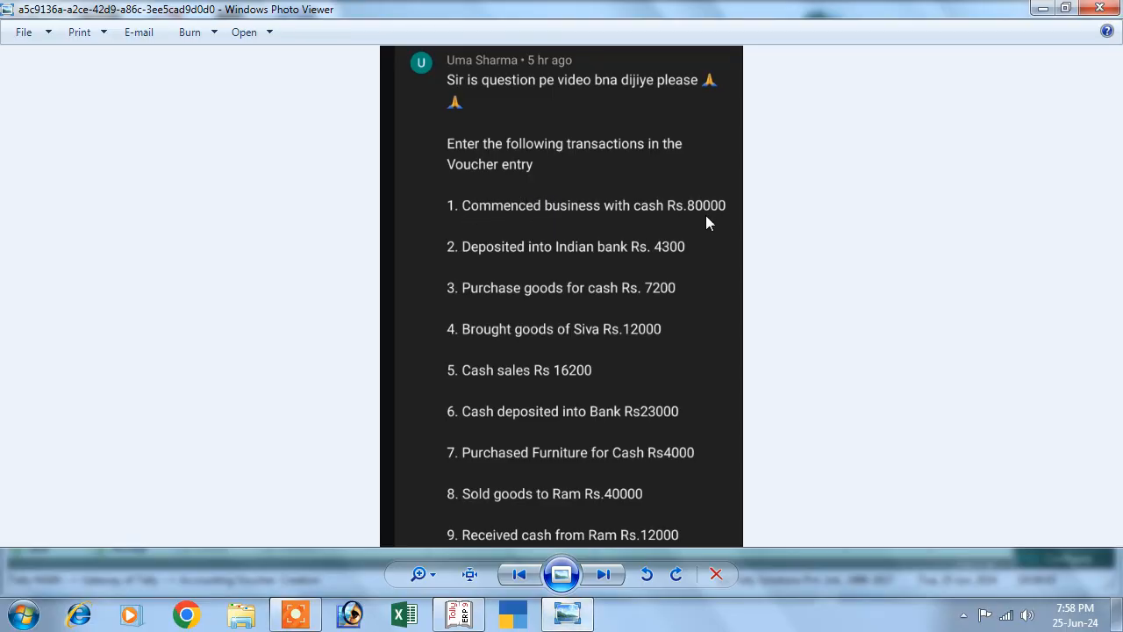
pyautogui.click(458, 614)
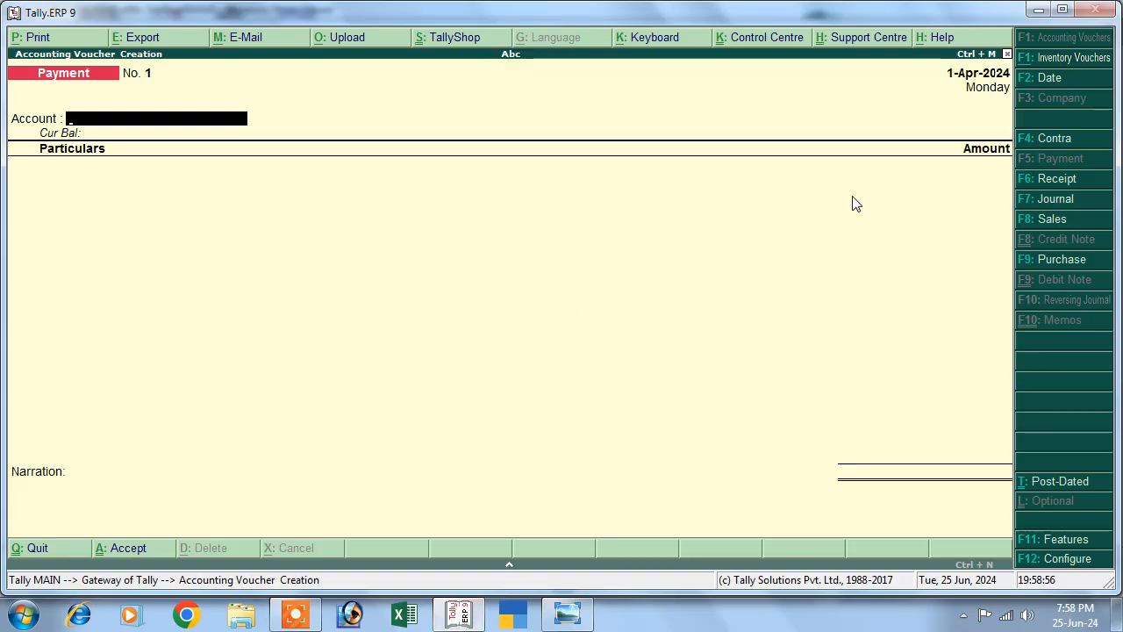
pyautogui.click(1023, 182)
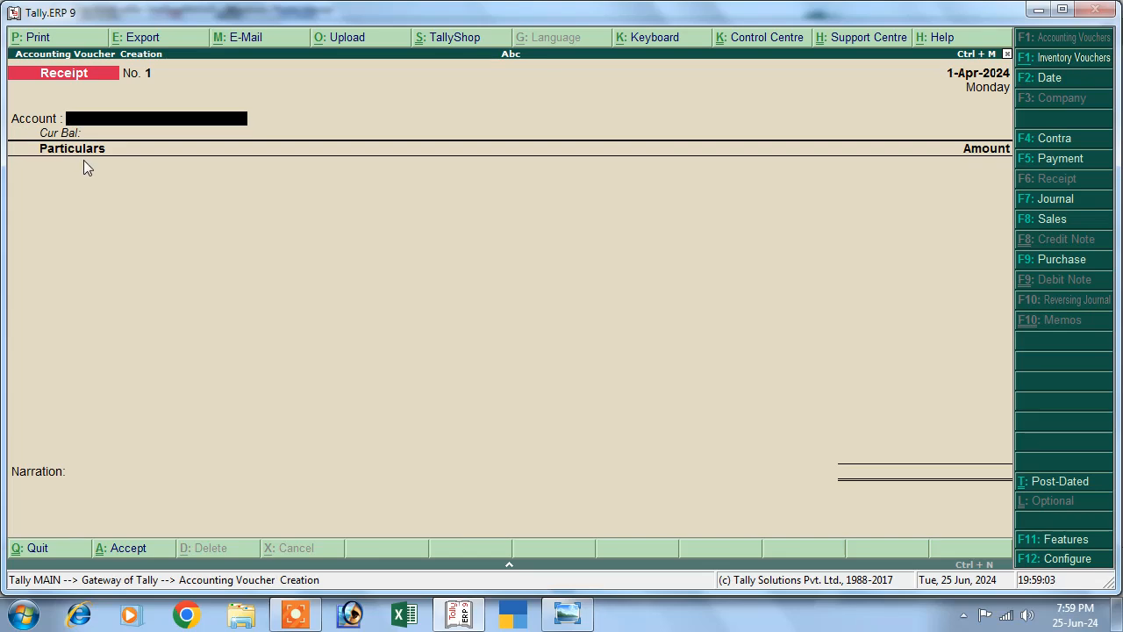
# Configure Receipt vouchers: single entry mode No, Cr/Dr instead of To/By Yes.
pyautogui.press('F12')
pyautogui.press('Return')
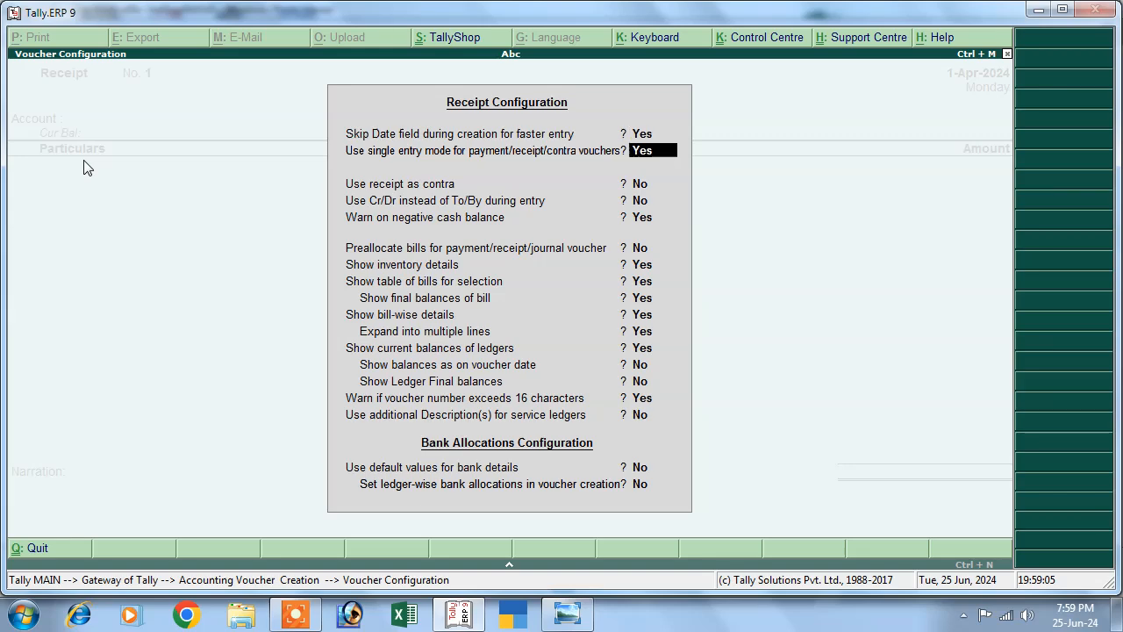
pyautogui.write('n')
pyautogui.press('Return')
pyautogui.press('Return')
pyautogui.press('Return')
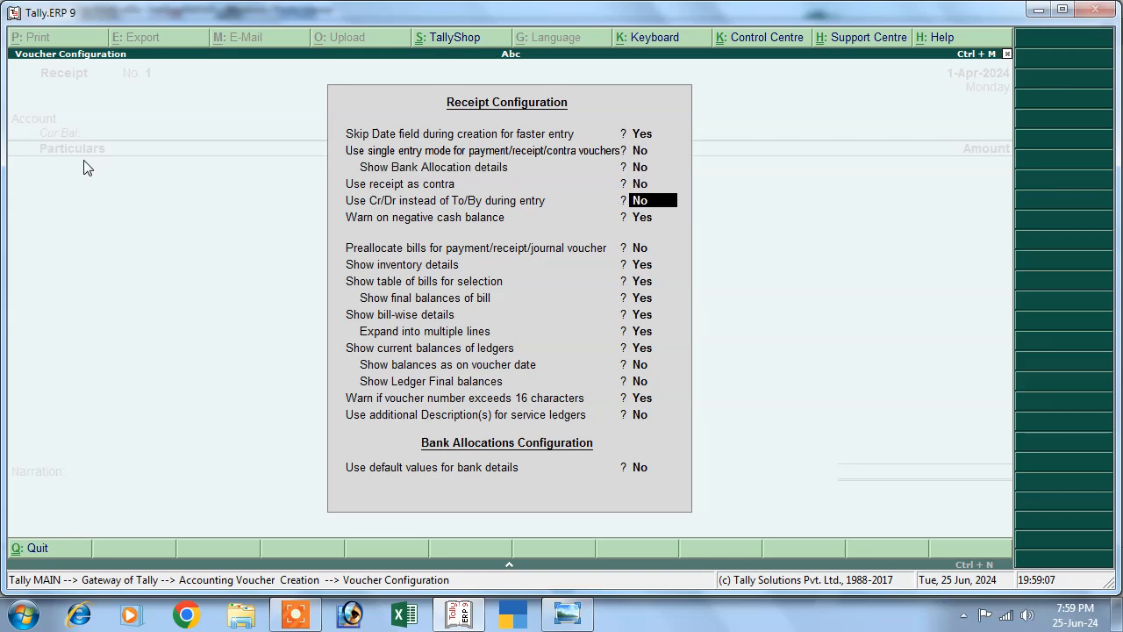
pyautogui.write('y')
pyautogui.press('Return')
pyautogui.press('Return')
pyautogui.press('Return')
pyautogui.press('Return')
pyautogui.press('Return')
pyautogui.press('Return')
pyautogui.press('Return')
pyautogui.press('Return')
pyautogui.press('Return')
pyautogui.press('Return')
pyautogui.press('Return')
pyautogui.press('Return')
pyautogui.press('Return')
pyautogui.press('Return')
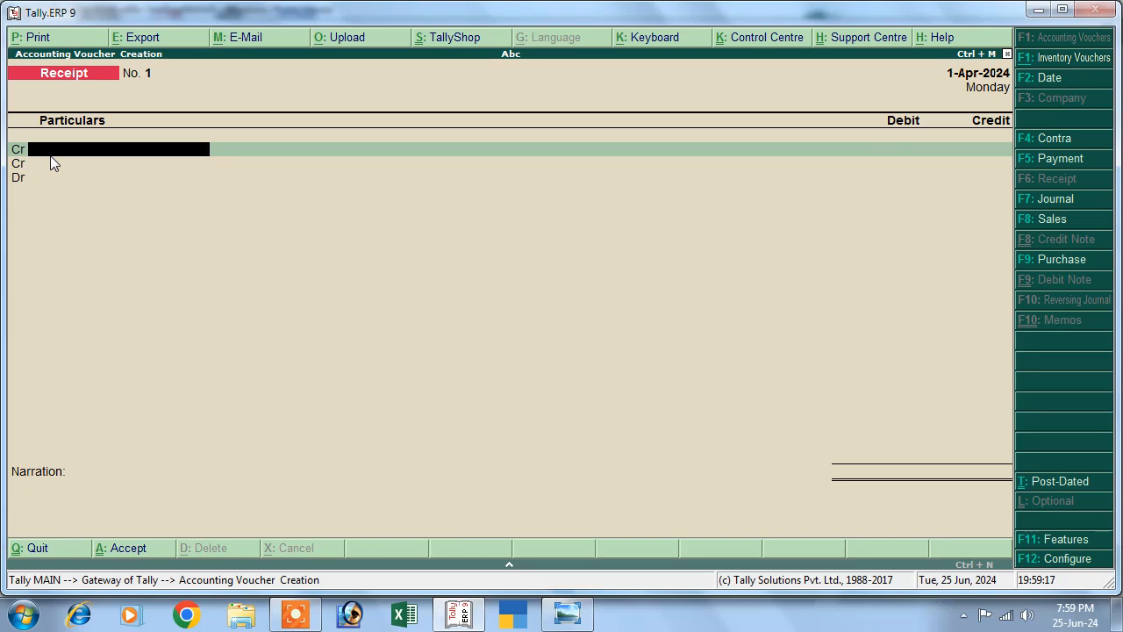
# Create ledger Capital under Capital Account and credit it 80,000.
pyautogui.hotkey('alt', 'c')
pyautogui.write('Cap')
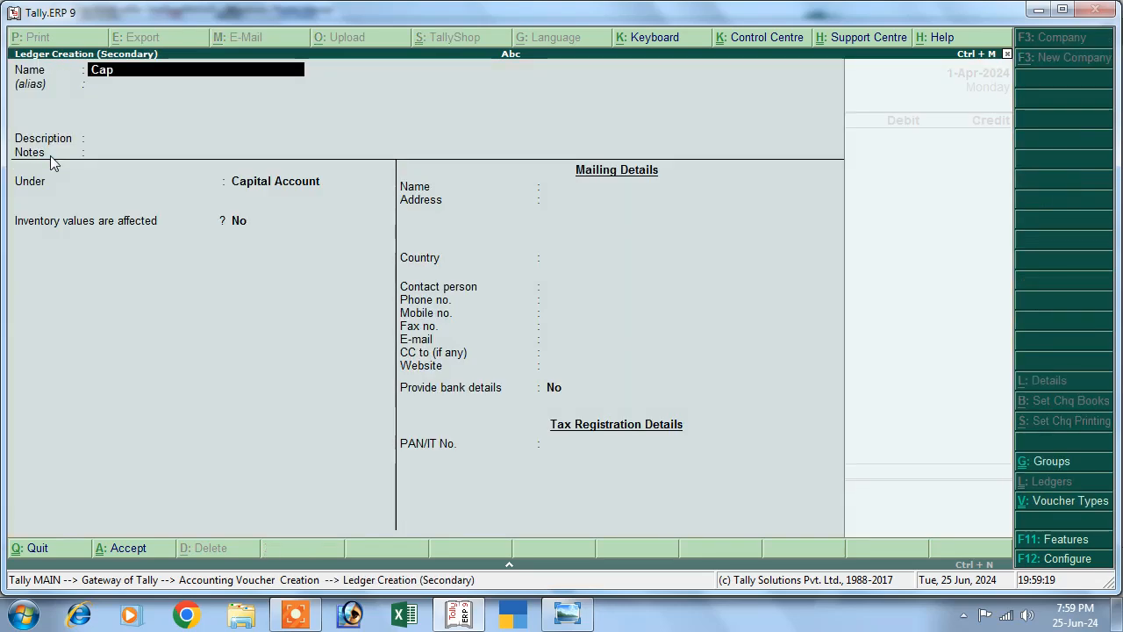
pyautogui.write('ital')
pyautogui.press('Return')
pyautogui.press('Return')
pyautogui.press('Return')
pyautogui.press('Return')
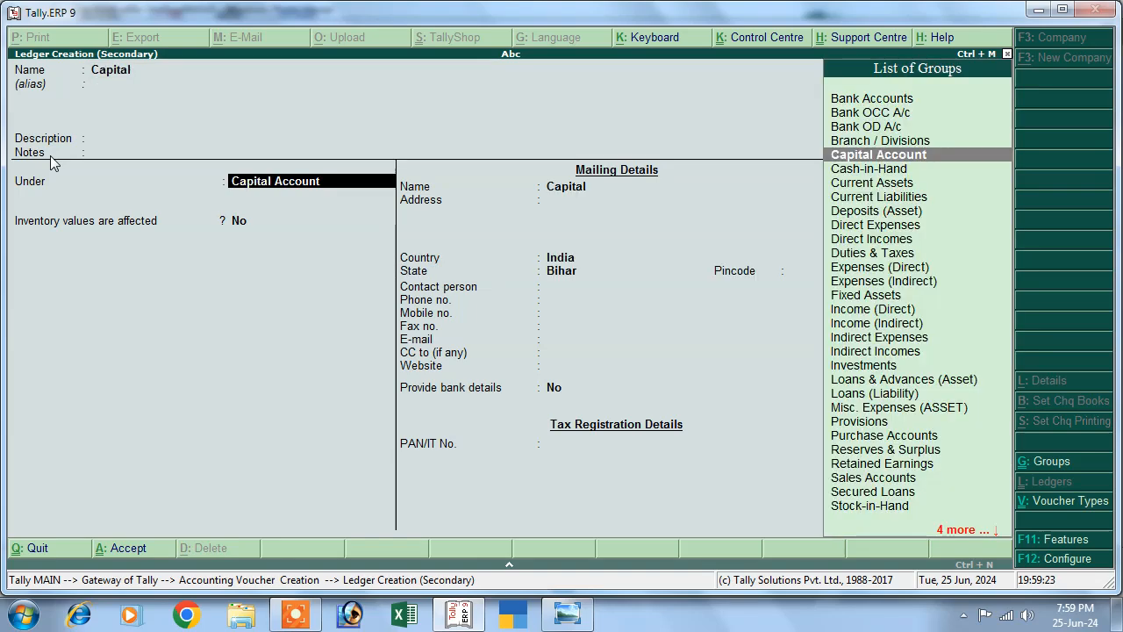
pyautogui.press('Return')
pyautogui.press('Return')
pyautogui.press('Return')
pyautogui.press('Return')
pyautogui.press('Return')
pyautogui.press('Return')
pyautogui.press('Return')
pyautogui.press('Return')
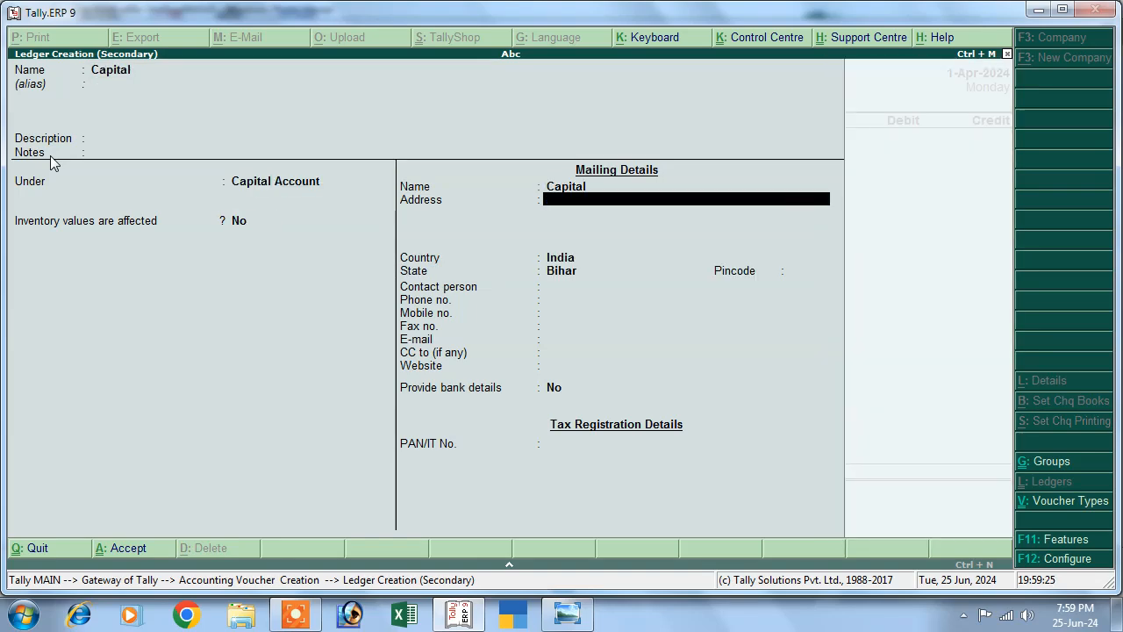
pyautogui.press('Return')
pyautogui.press('Return')
pyautogui.press('Return')
pyautogui.press('Return')
pyautogui.press('Return')
pyautogui.press('Return')
pyautogui.press('Return')
pyautogui.press('Return')
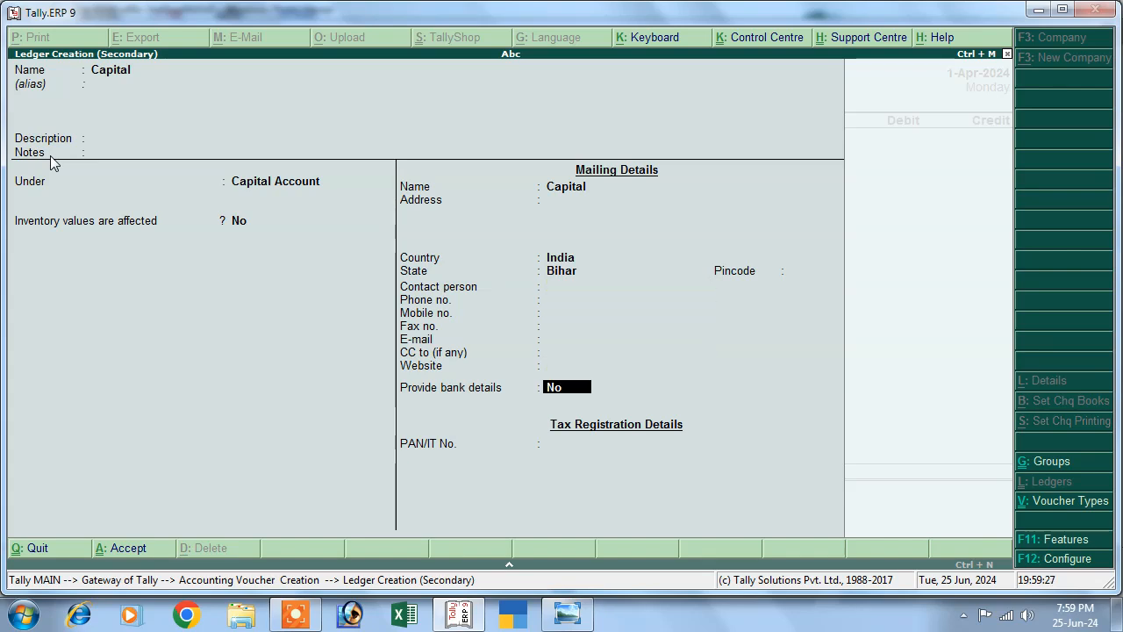
pyautogui.write('8')
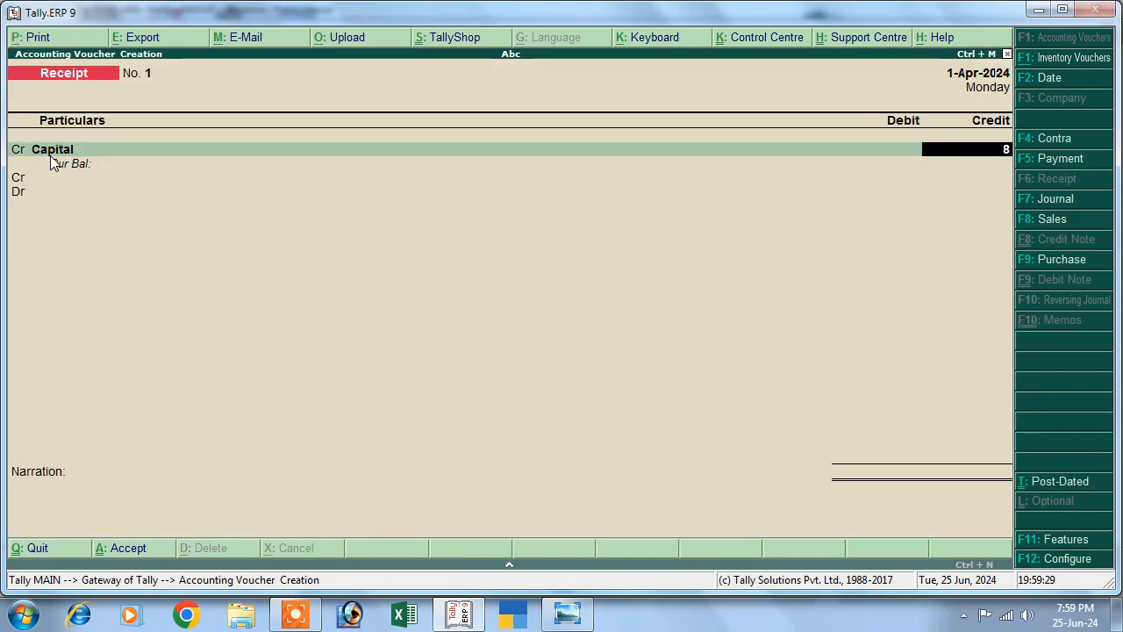
pyautogui.write('0000')
pyautogui.press('Return')
pyautogui.press('Return')
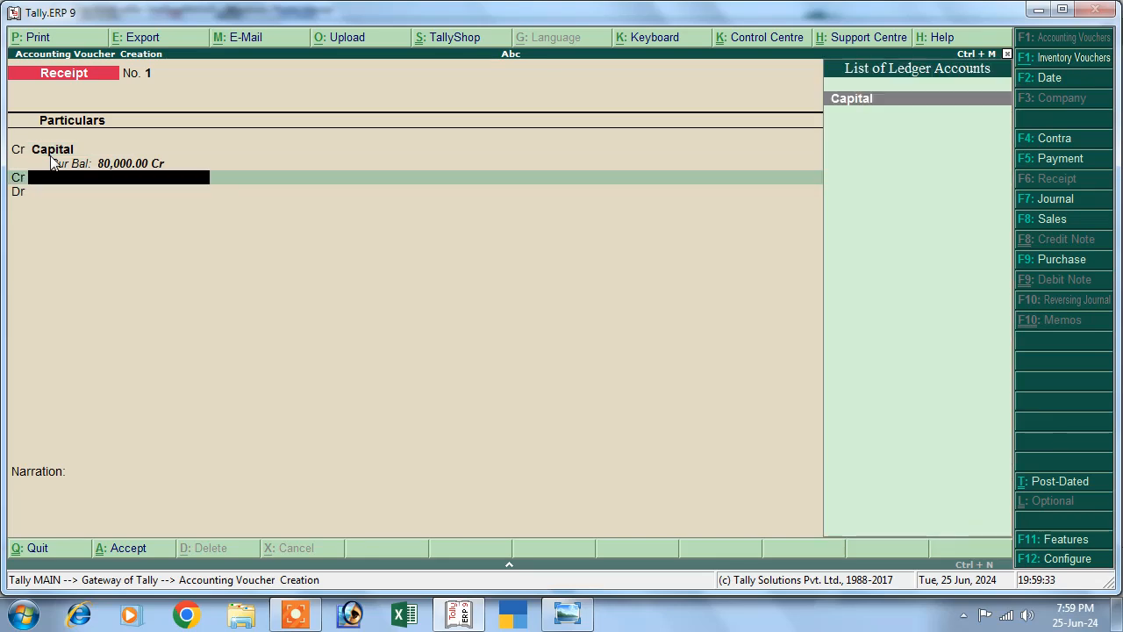
# Debit Cash 80,000 and save Receipt voucher No. 1.
pyautogui.press('BackSpace')
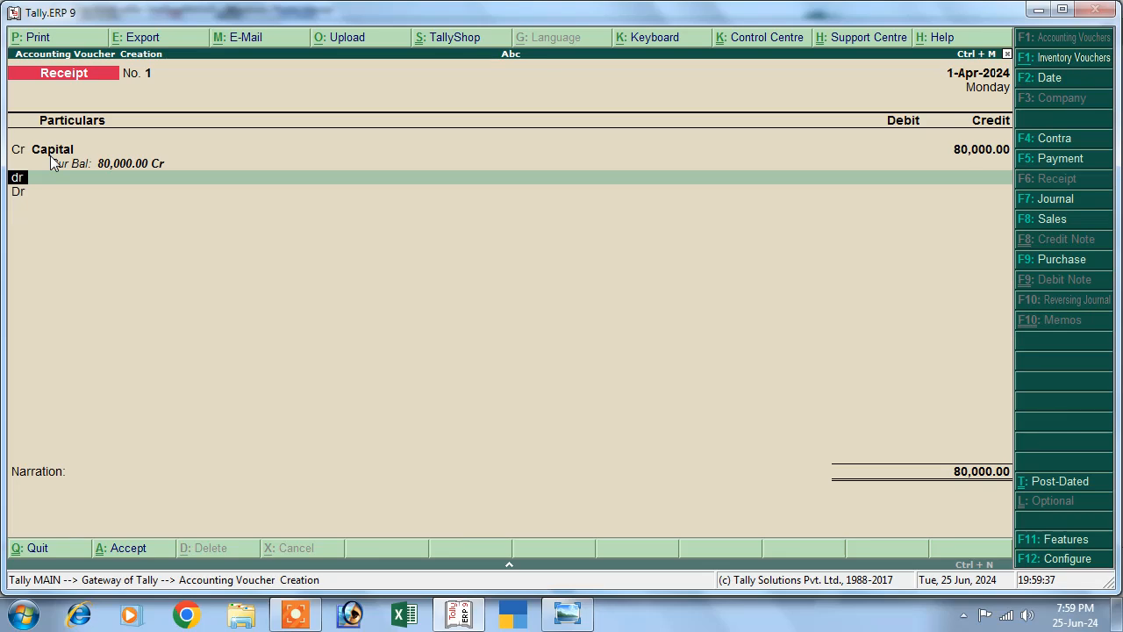
pyautogui.press('d')
pyautogui.press('Return')
pyautogui.press('Down')
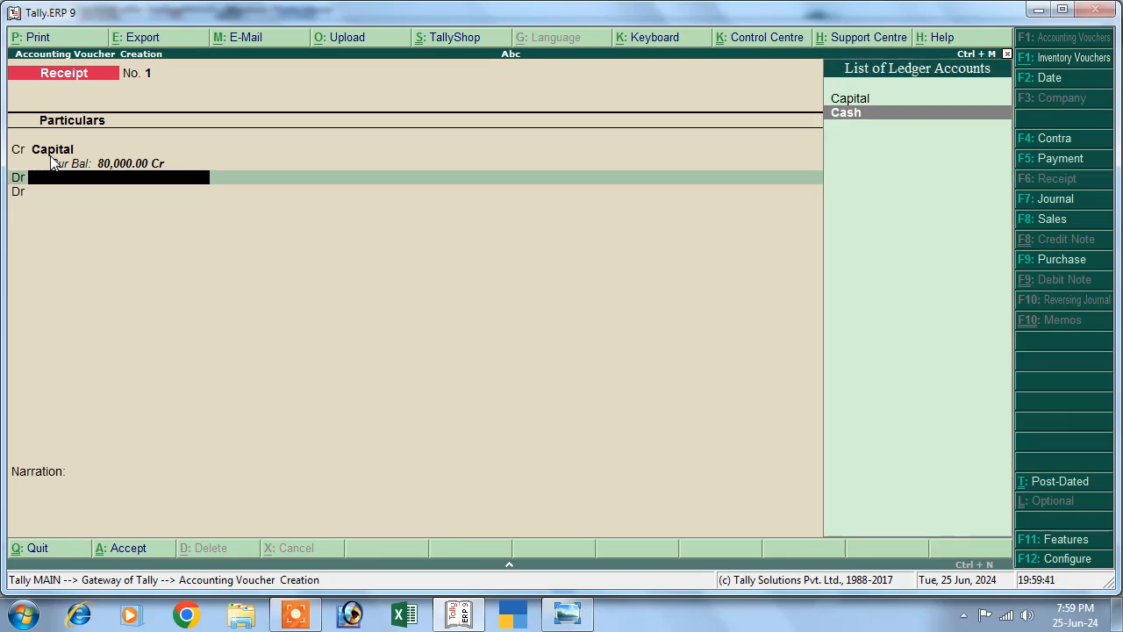
pyautogui.press('Return')
pyautogui.press('Return')
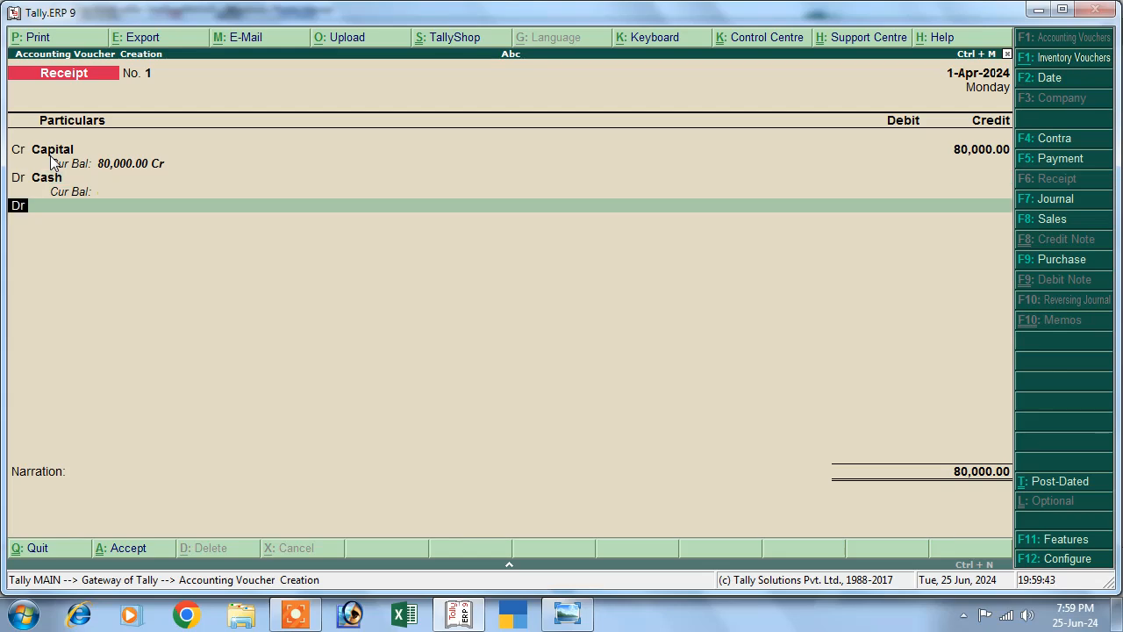
pyautogui.press('BackSpace')
pyautogui.write('80,')
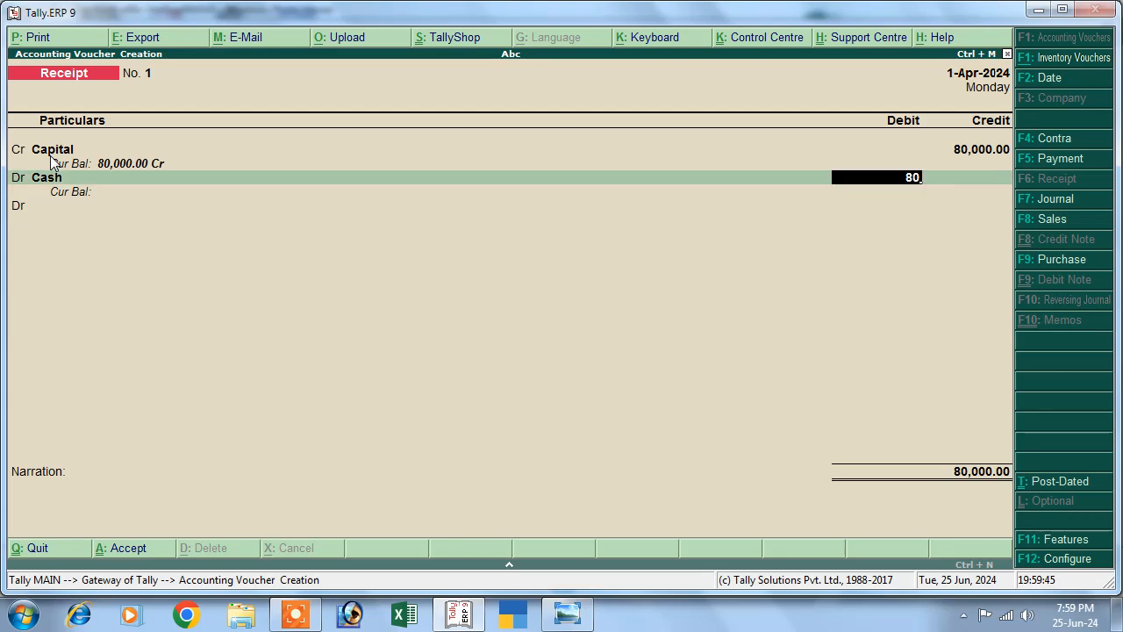
pyautogui.write('000')
pyautogui.press('Return')
pyautogui.press('Return')
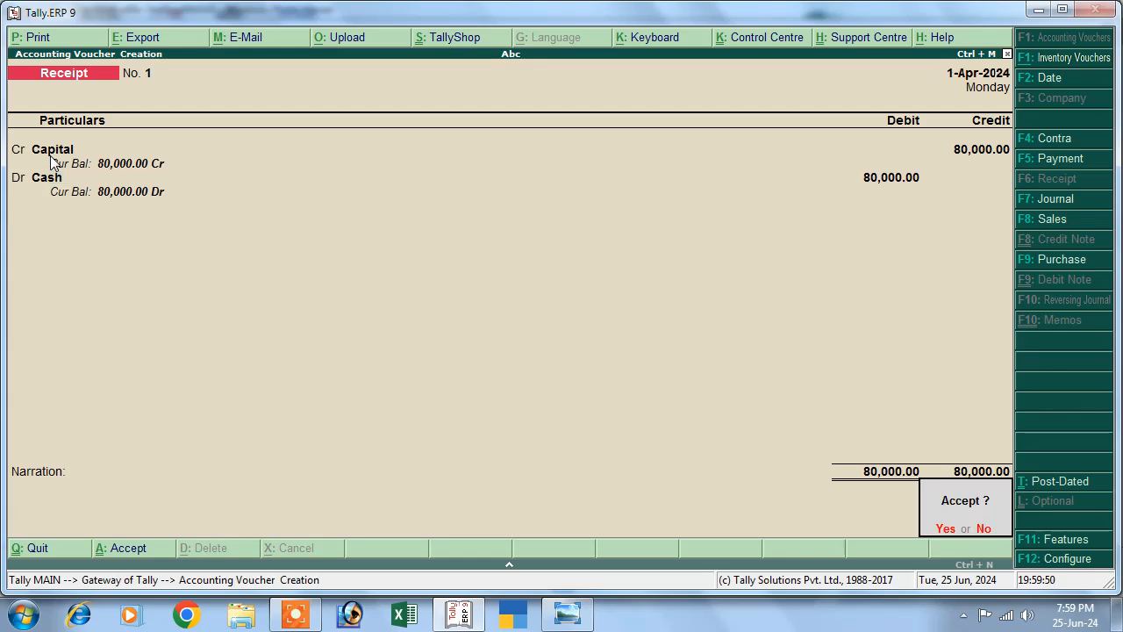
pyautogui.press('Return')
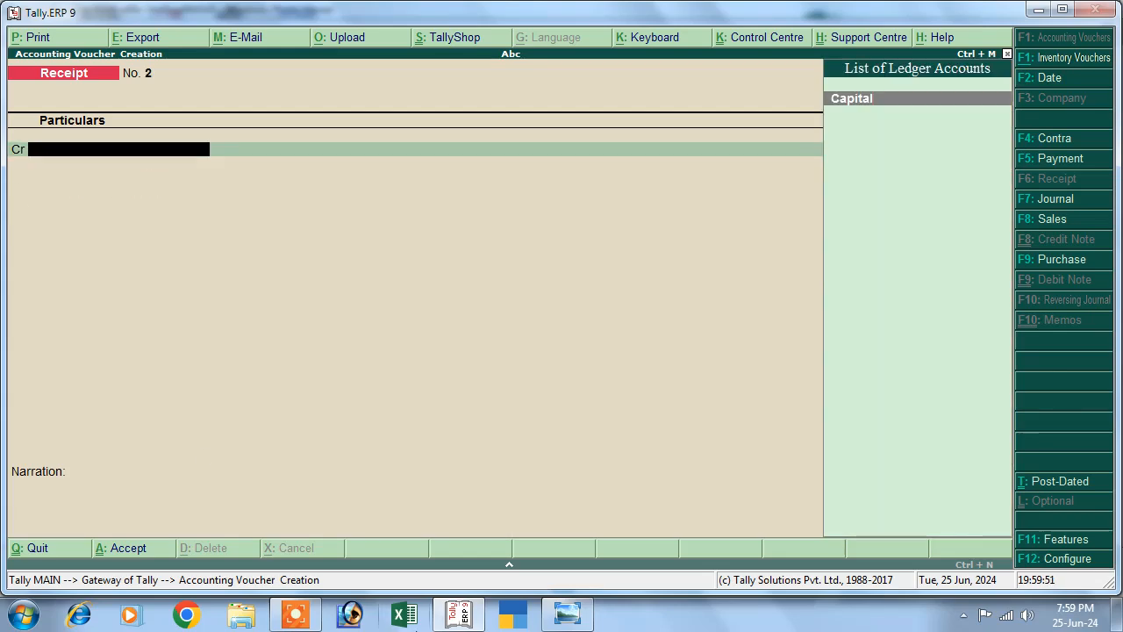
# Recheck the transaction list, then start a Contra voucher in Tally.
pyautogui.click(566, 614)
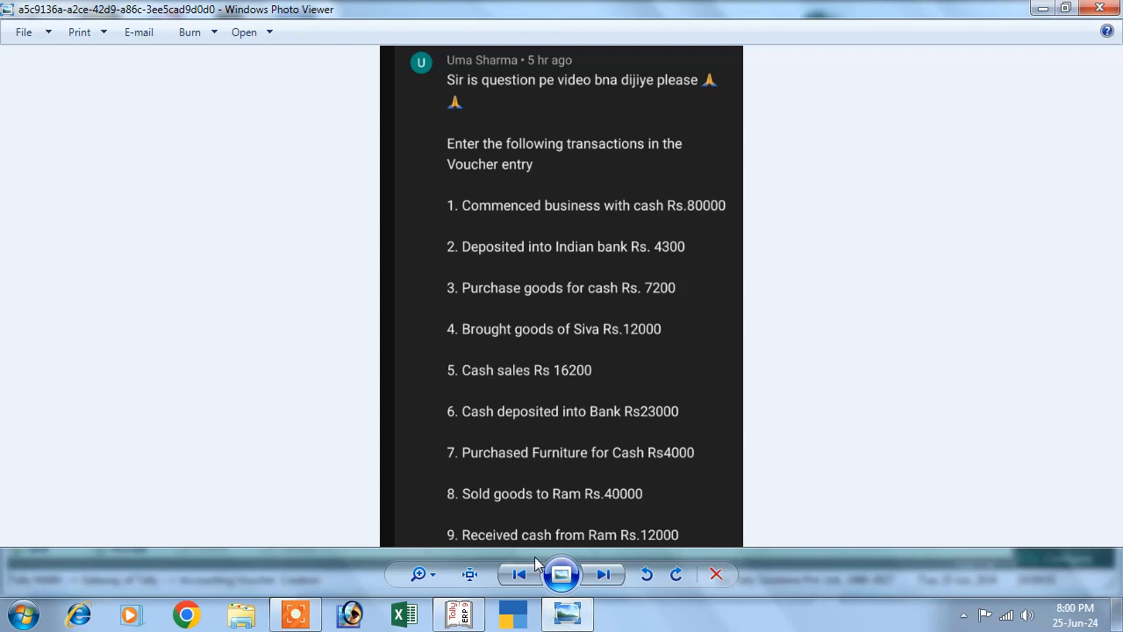
pyautogui.click(458, 614)
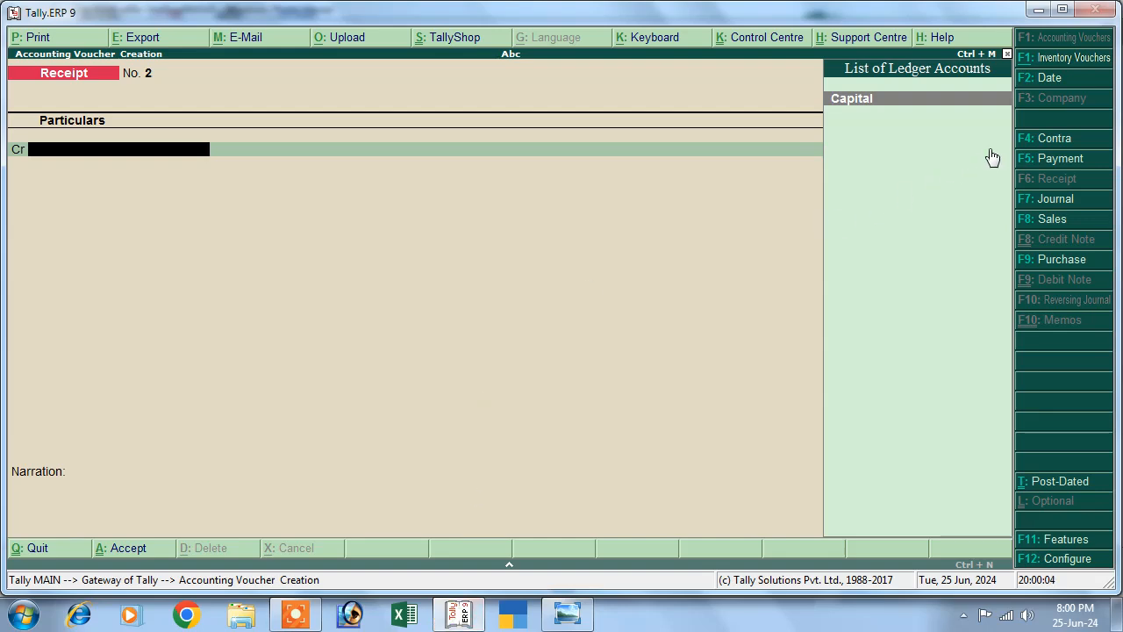
pyautogui.click(1023, 142)
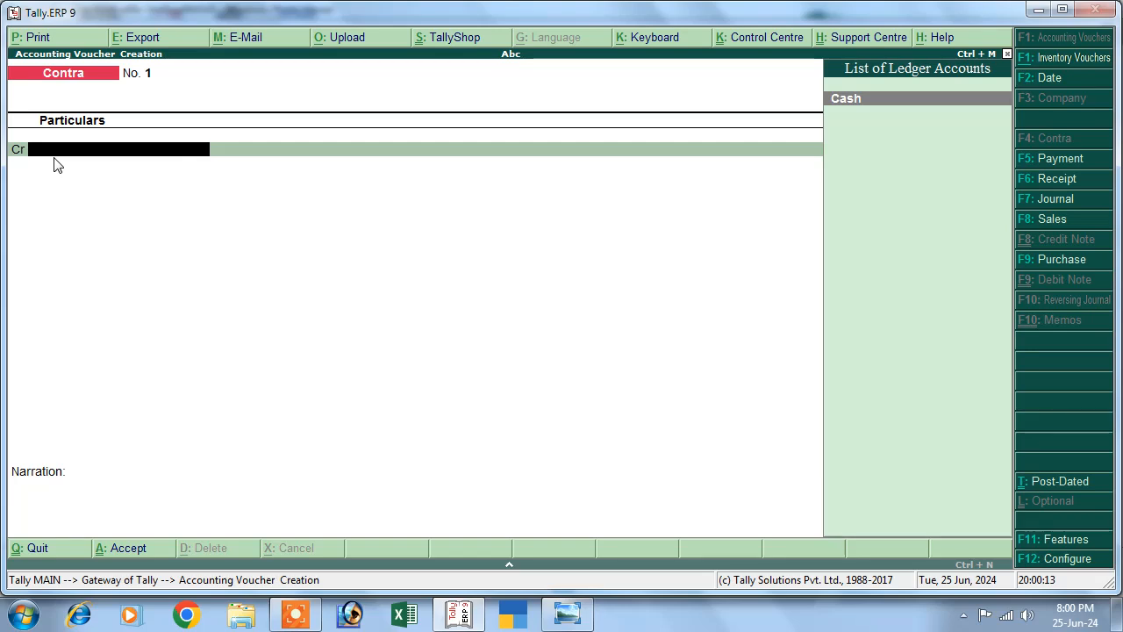
# Credit Cash 4,300 on Contra voucher No. 1.
pyautogui.press('Return')
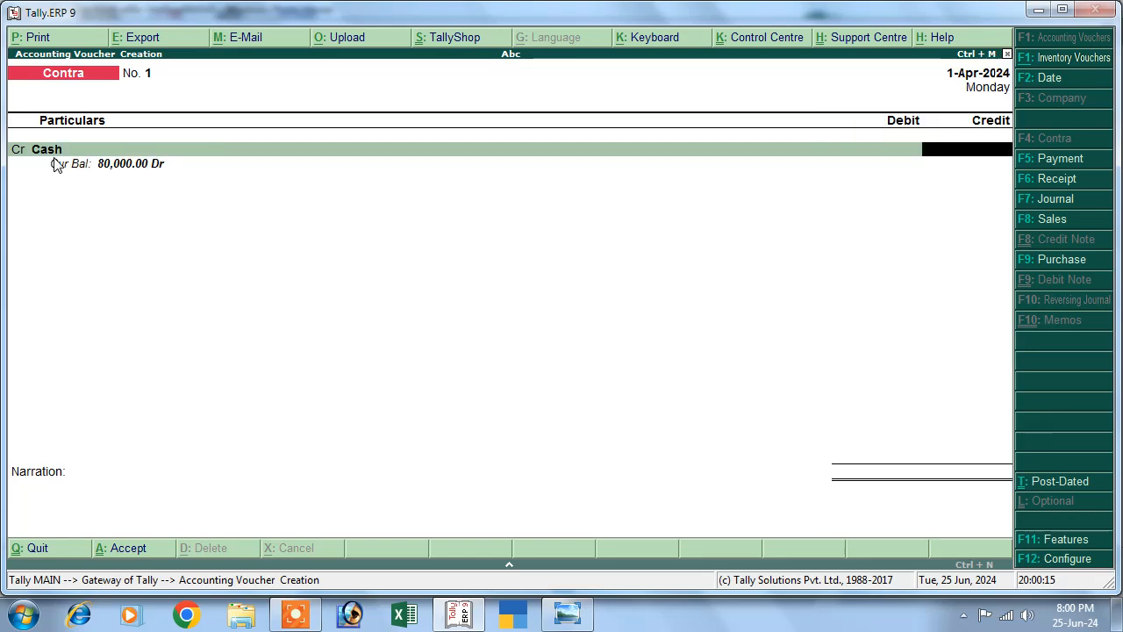
pyautogui.write('4300')
pyautogui.press('Return')
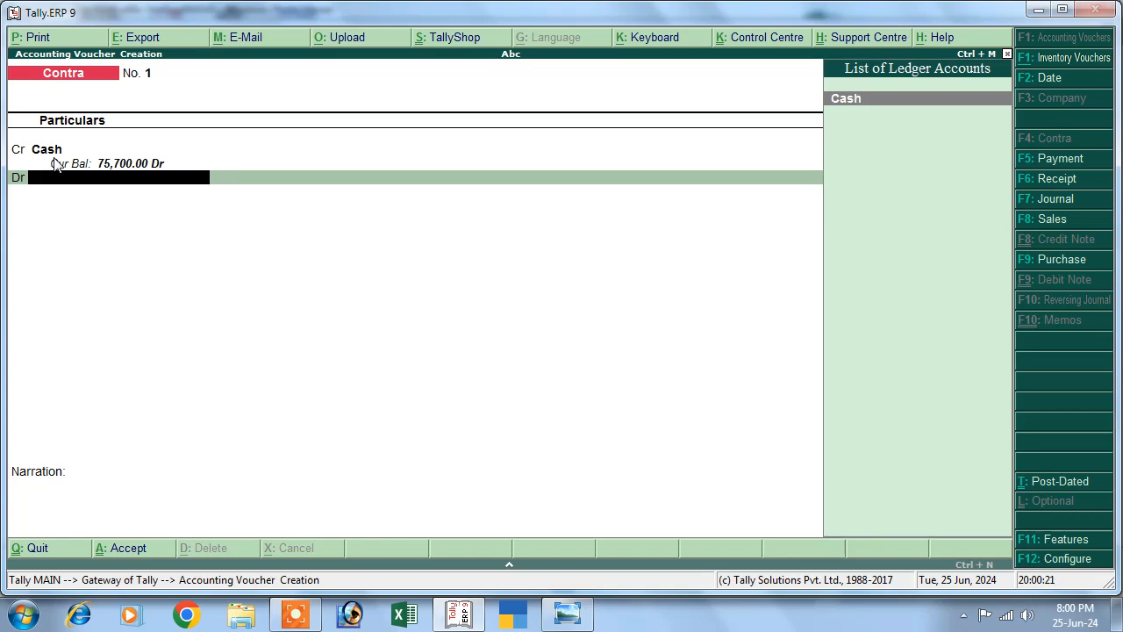
# Create ledger Indian Bank under Bank Accounts, entering its bank account number.
pyautogui.hotkey('alt', 'c')
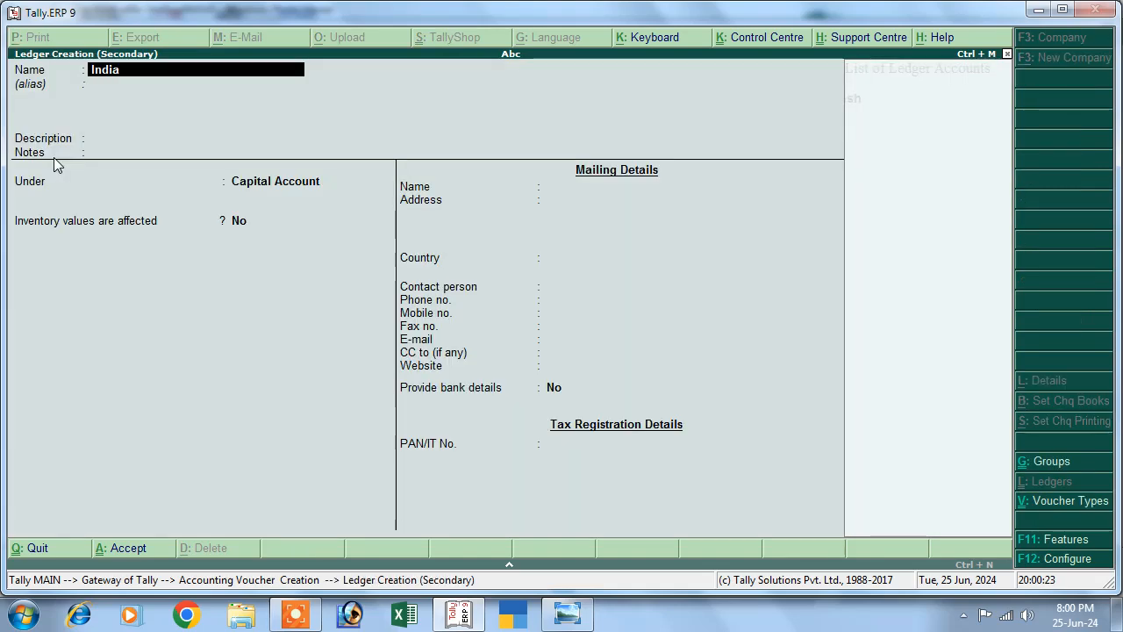
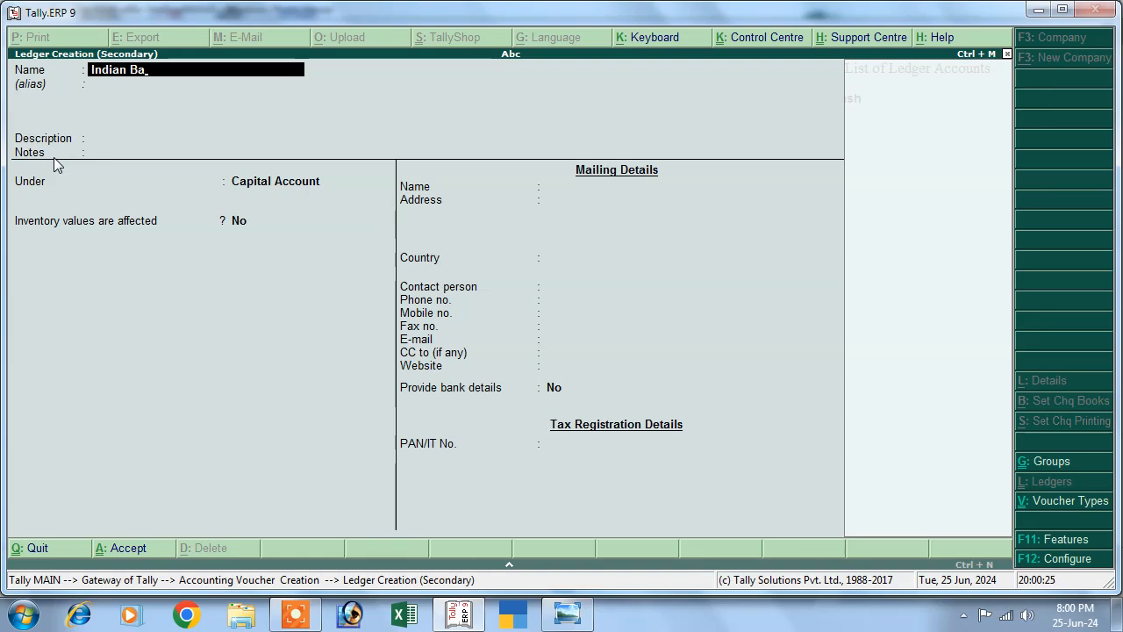
pyautogui.press('Return')
pyautogui.press('Return')
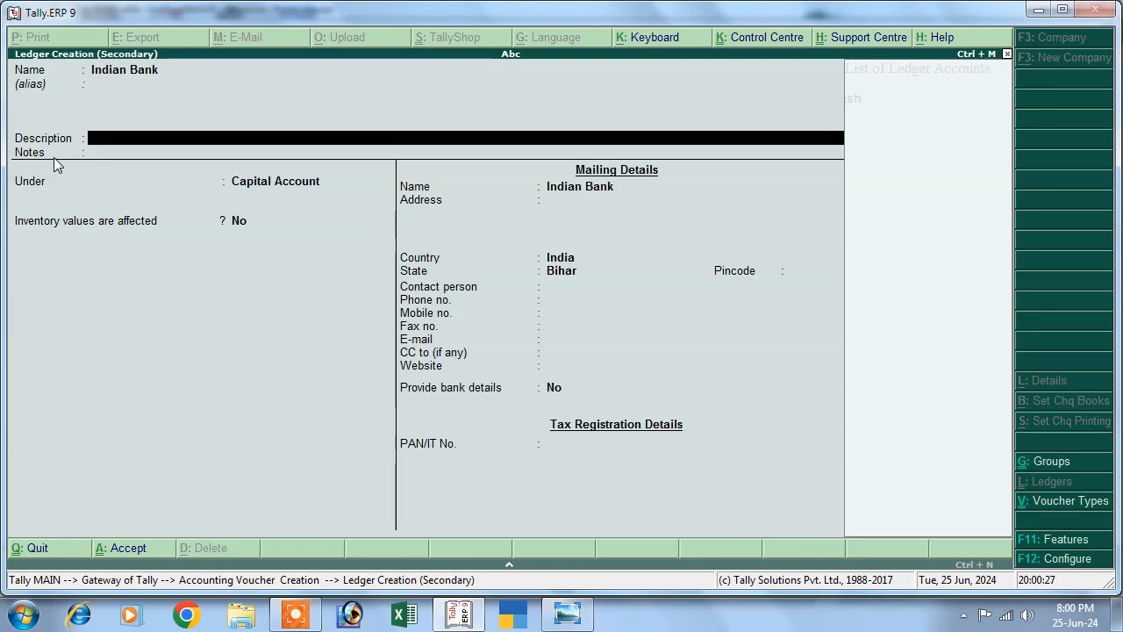
pyautogui.press('Return')
pyautogui.press('Return')
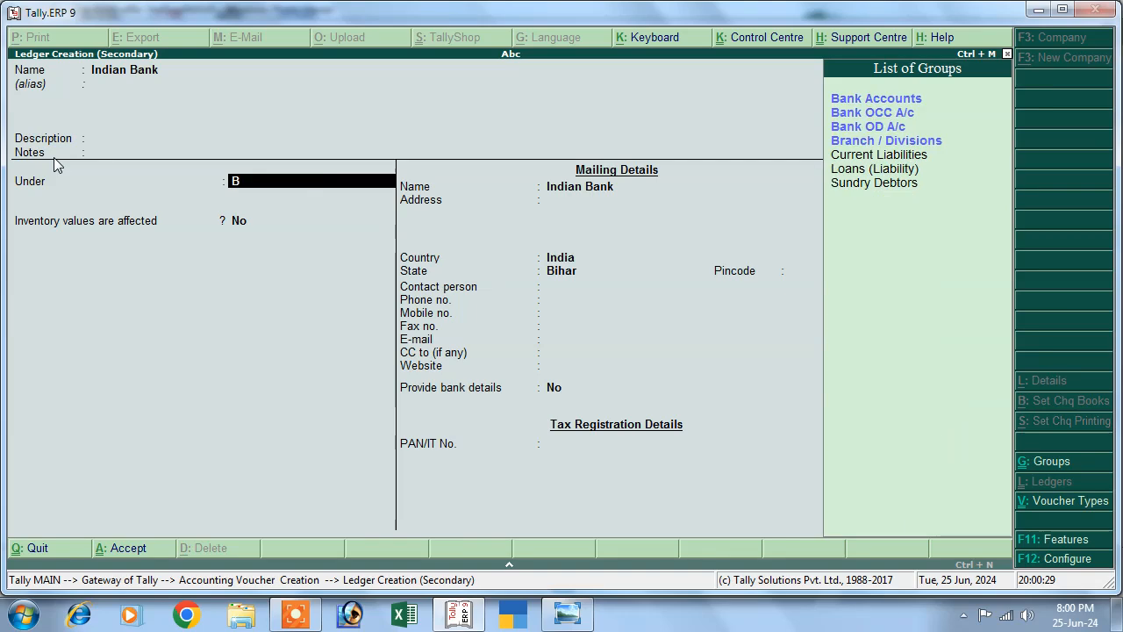
pyautogui.press('Down')
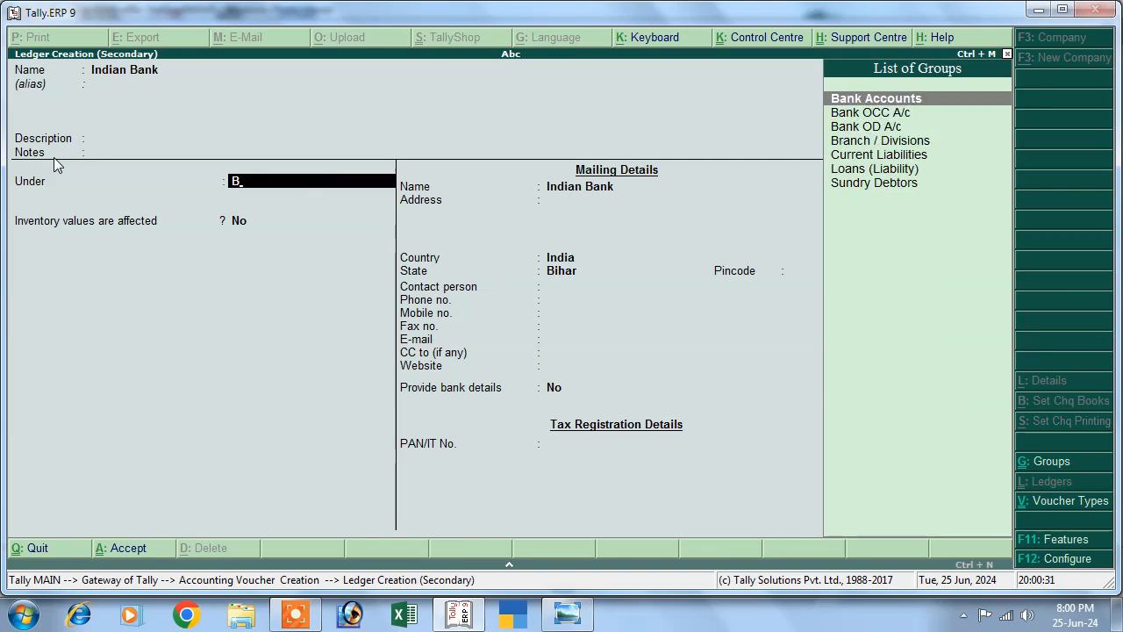
pyautogui.press('Return')
pyautogui.press('Return')
pyautogui.press('Return')
pyautogui.press('Return')
pyautogui.press('Return')
pyautogui.press('Return')
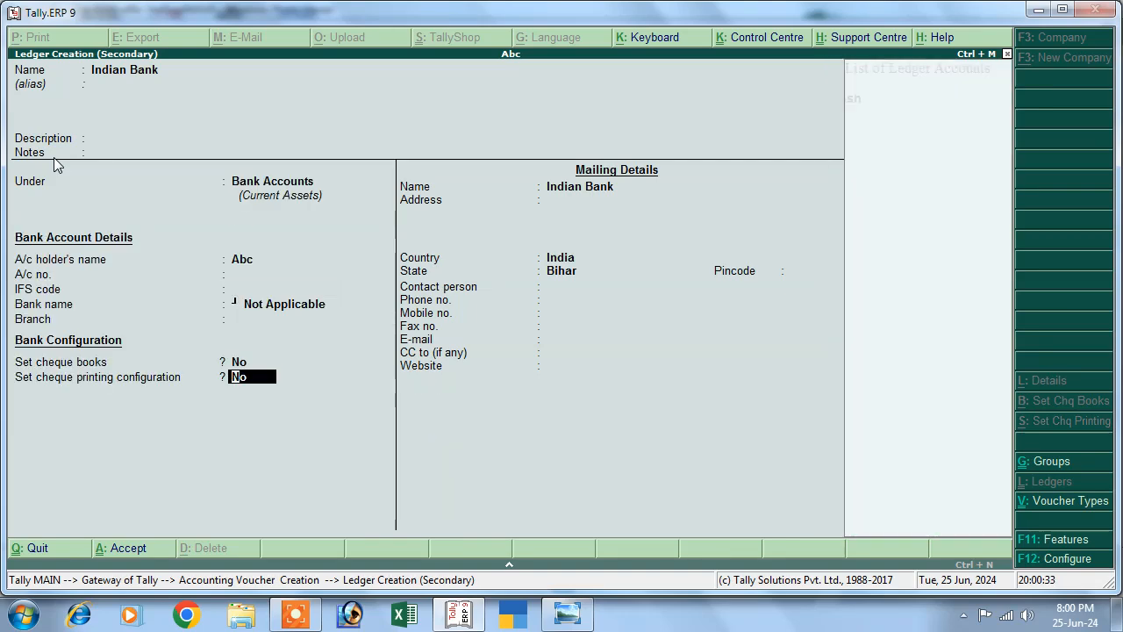
pyautogui.press('Up')
pyautogui.press('Up')
pyautogui.press('Up')
pyautogui.press('Up')
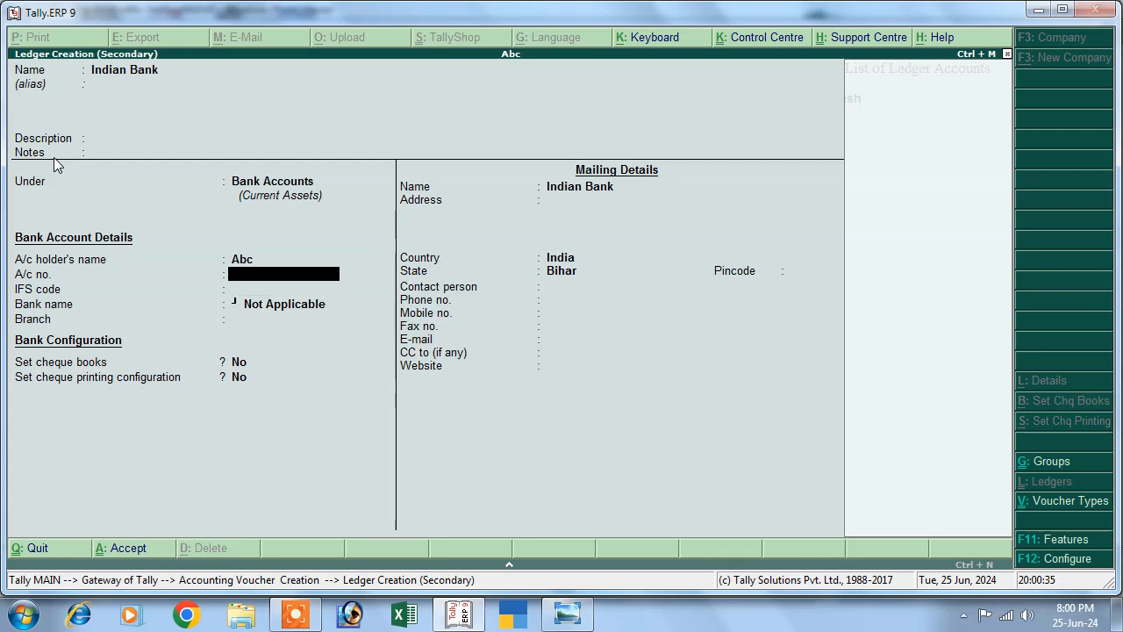
pyautogui.press('Return')
pyautogui.press('Return')
pyautogui.press('Return')
pyautogui.press('Return')
pyautogui.press('Return')
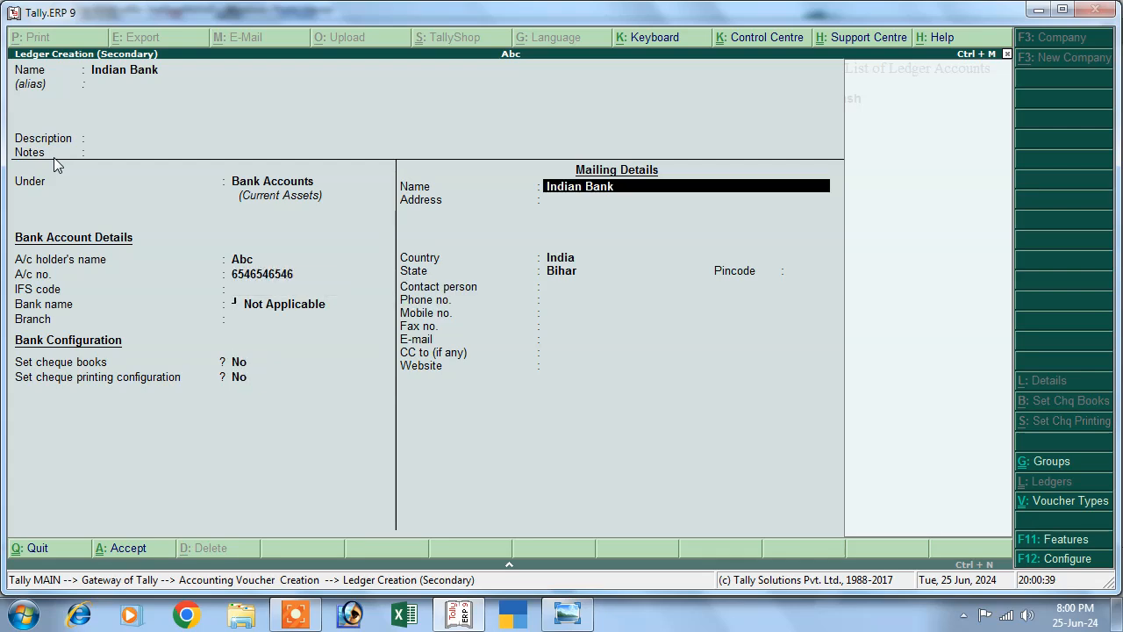
pyautogui.press('Return')
pyautogui.press('Return')
pyautogui.press('Return')
pyautogui.press('Return')
pyautogui.press('Return')
pyautogui.press('Return')
pyautogui.press('Return')
pyautogui.press('Return')
pyautogui.press('Return')
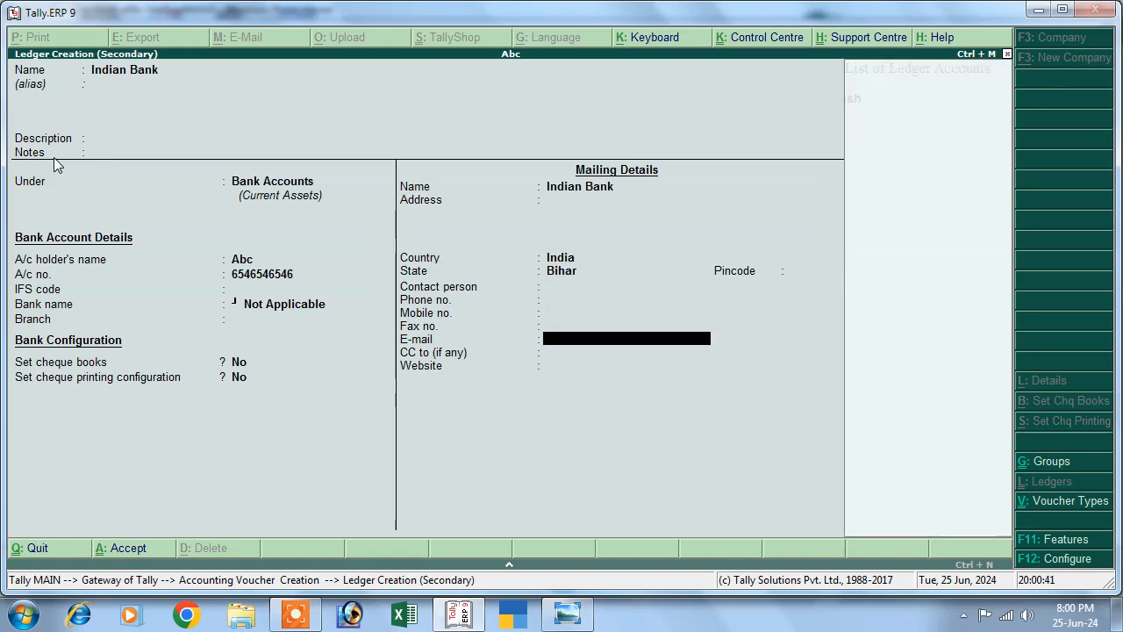
pyautogui.press('Return')
pyautogui.press('Return')
pyautogui.press('Return')
pyautogui.press('Return')
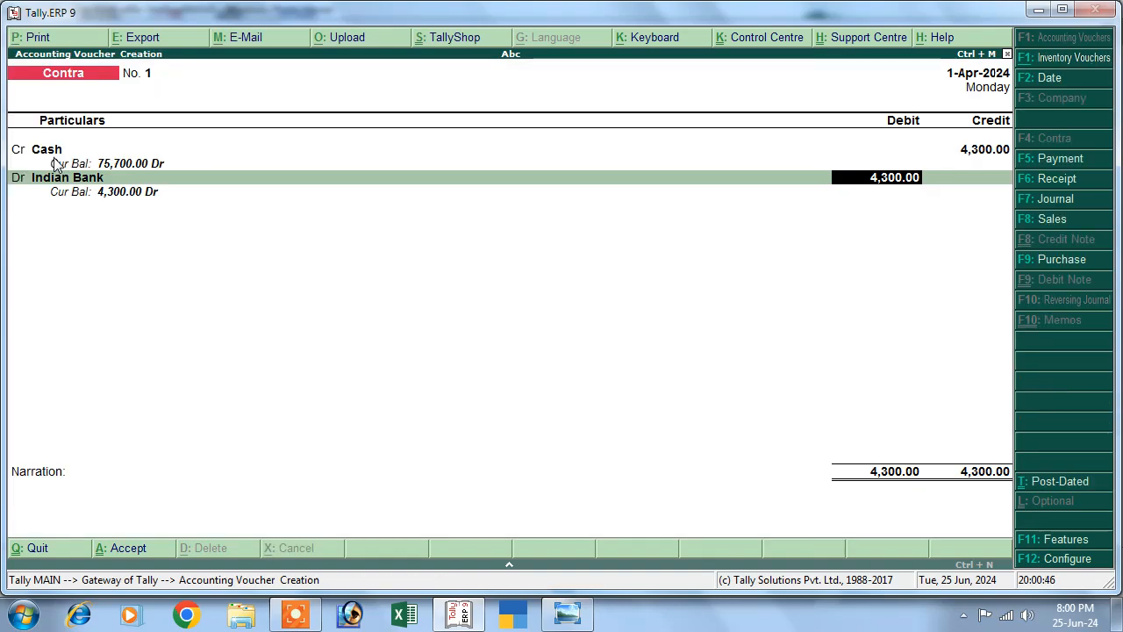
pyautogui.press('Return')
pyautogui.press('Return')
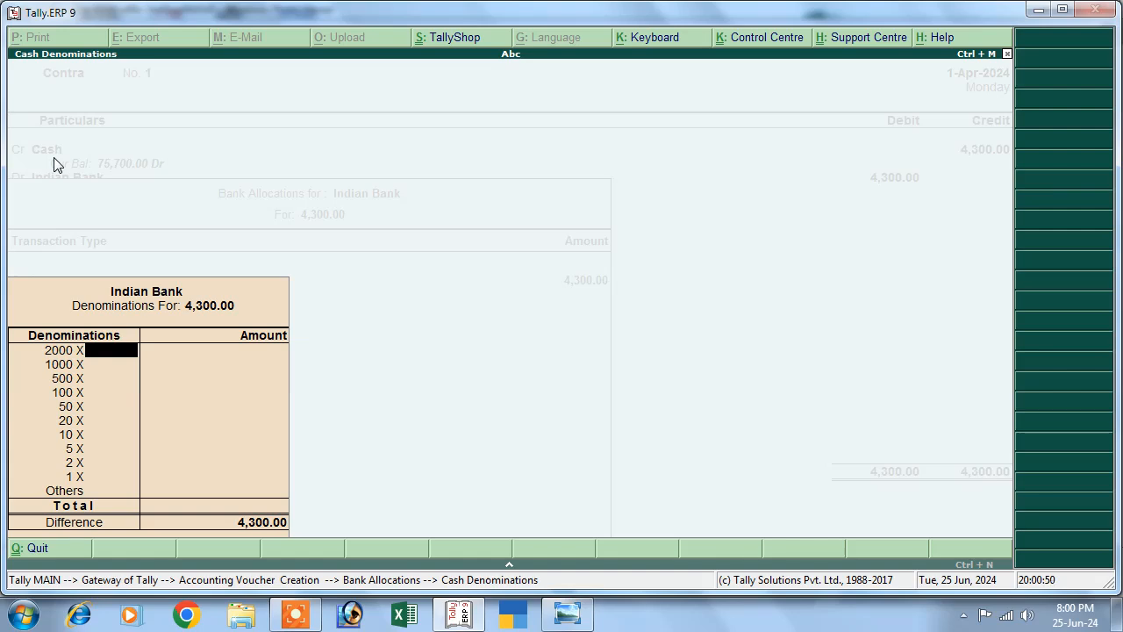
# Allocate 43 notes of 100 as denominations and save the Contra voucher.
pyautogui.press('Return')
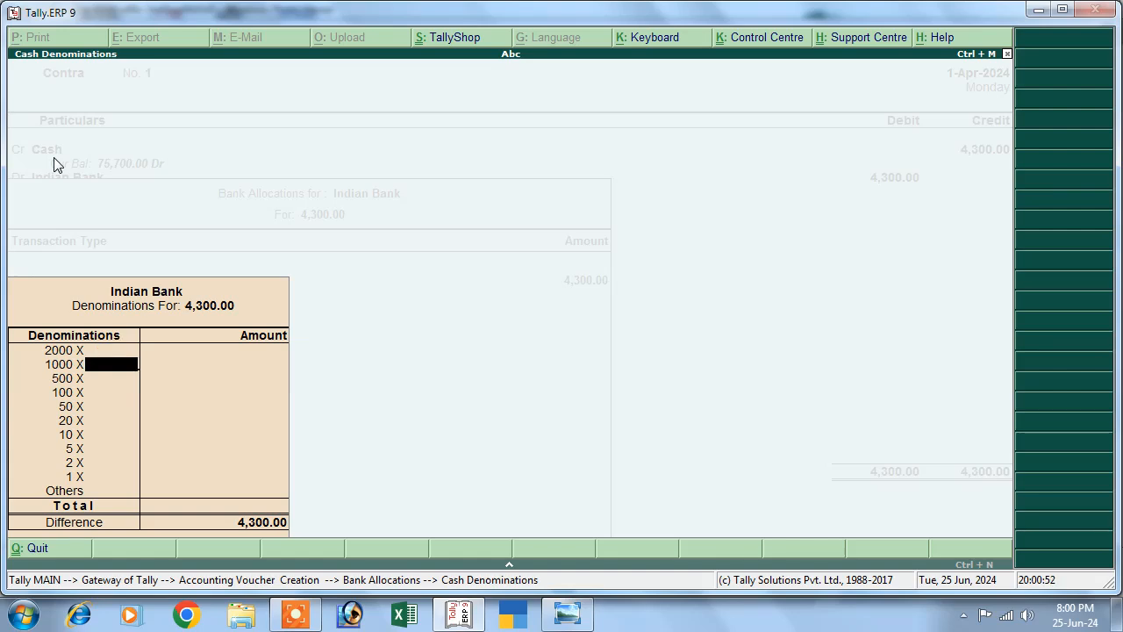
pyautogui.press('Return')
pyautogui.press('Return')
pyautogui.write('43')
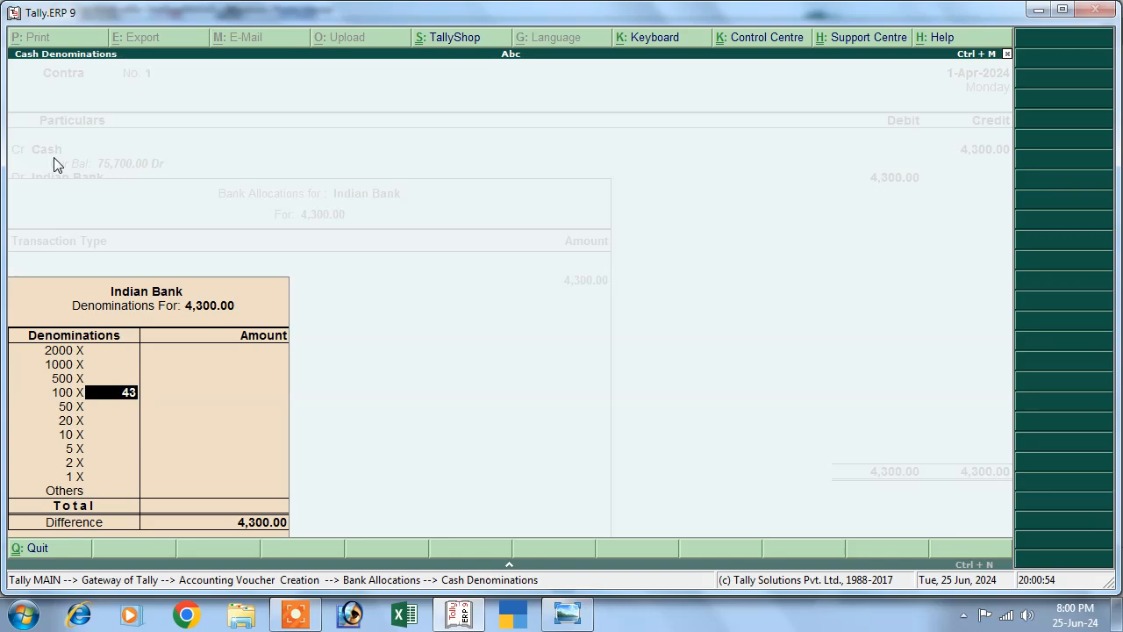
pyautogui.press('Return')
pyautogui.press('Return')
pyautogui.press('Return')
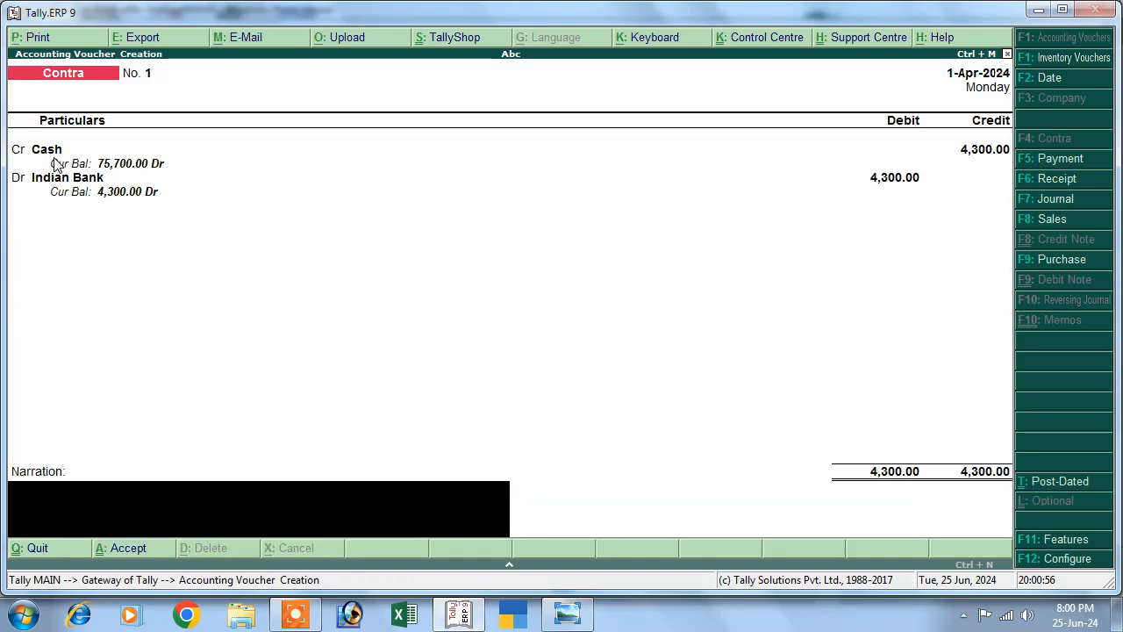
pyautogui.press('Return')
pyautogui.press('Return')
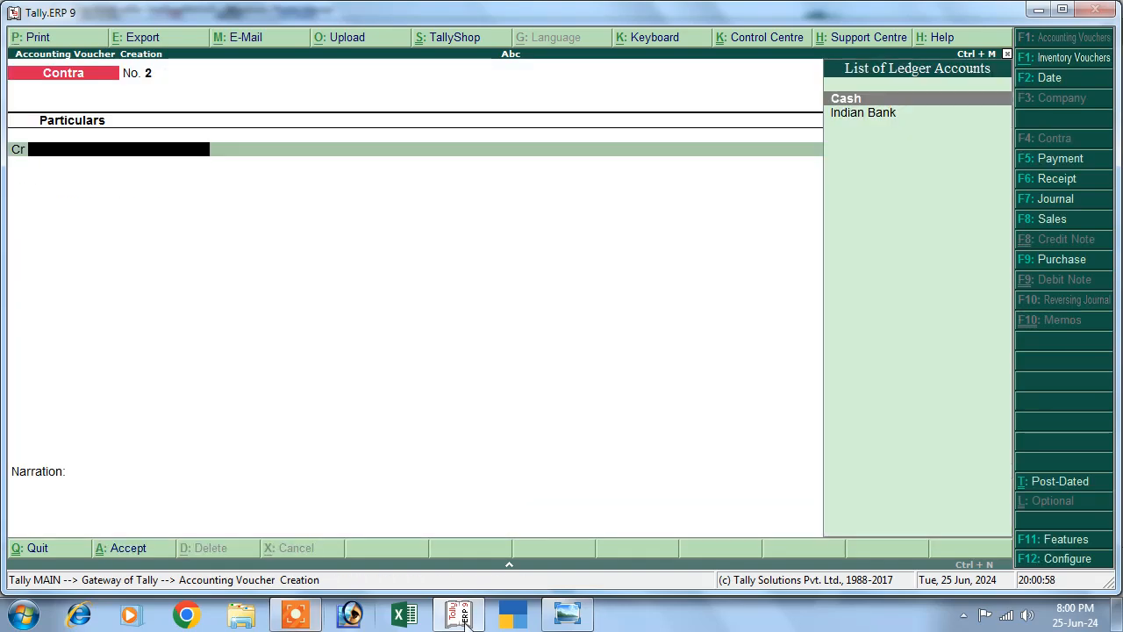
# After checking the transaction list, start Purchase voucher No. 1 in voucher mode.
pyautogui.hotkey('alt', 'Tab')
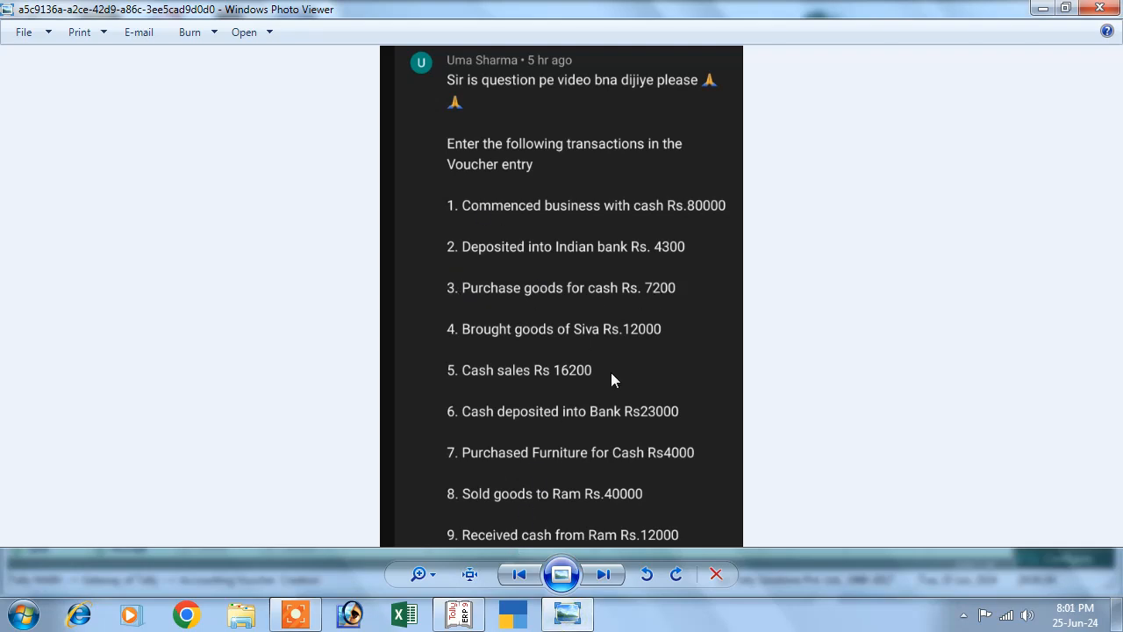
pyautogui.hotkey('alt', 'Tab')
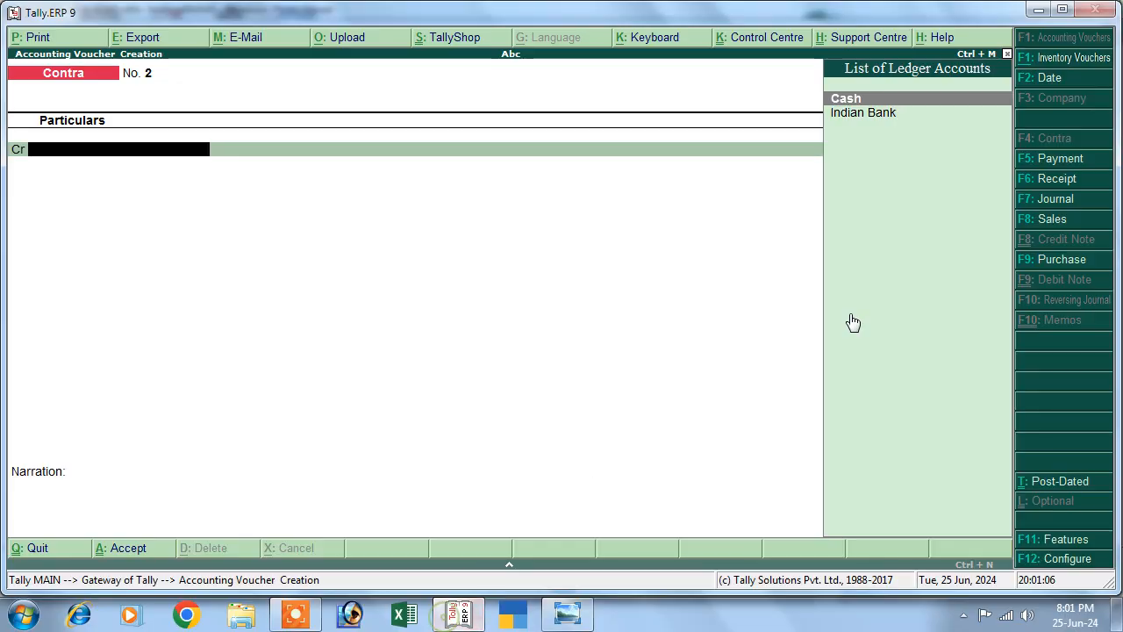
pyautogui.click(1032, 262)
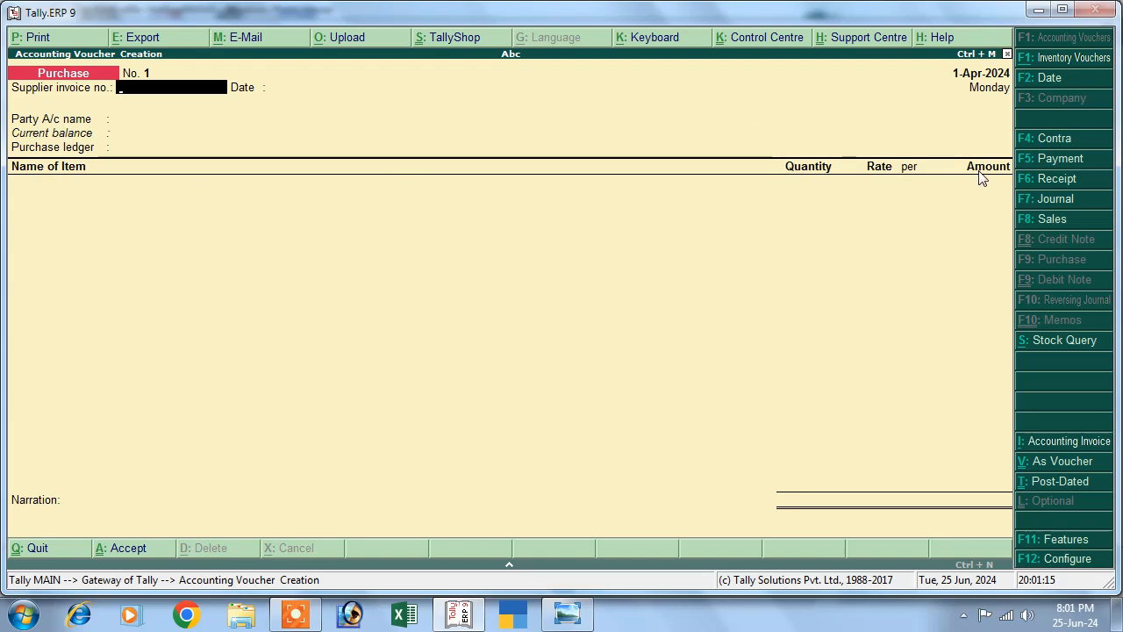
pyautogui.click(566, 614)
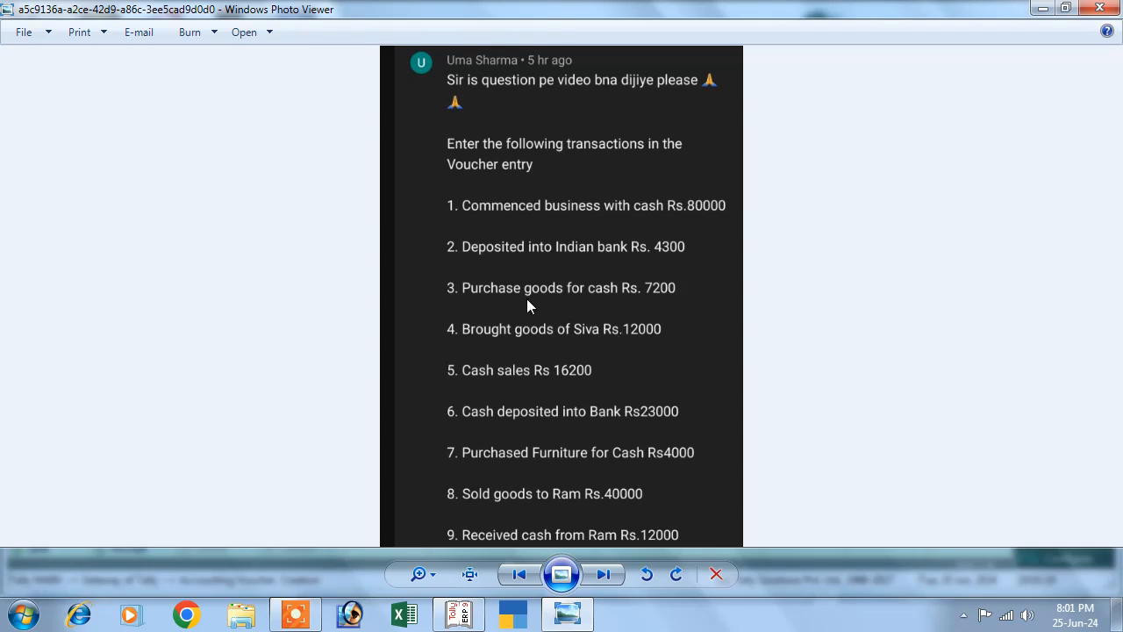
pyautogui.click(458, 614)
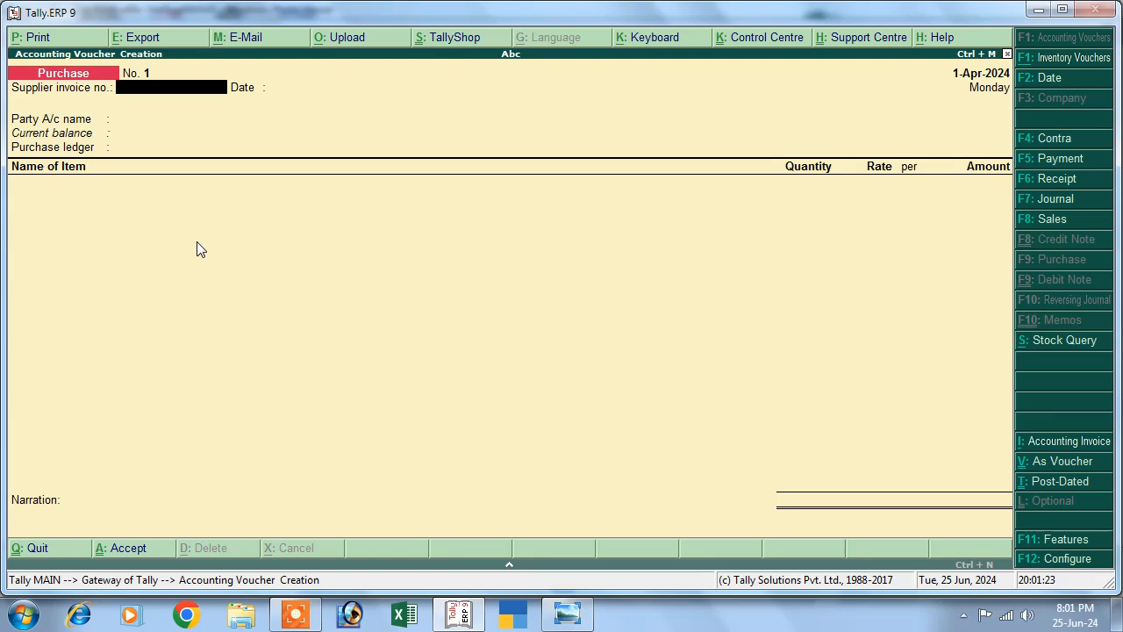
pyautogui.hotkey('ctrl', 'v')
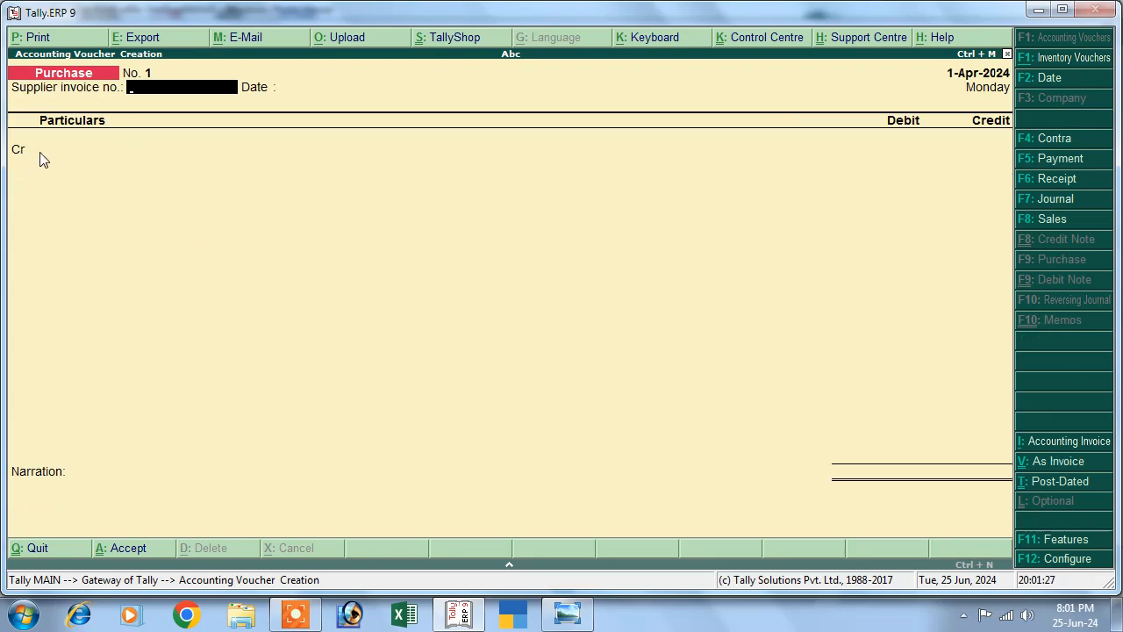
# Enter supplier invoice number 1 and credit Cash 7,200.
pyautogui.press('Return')
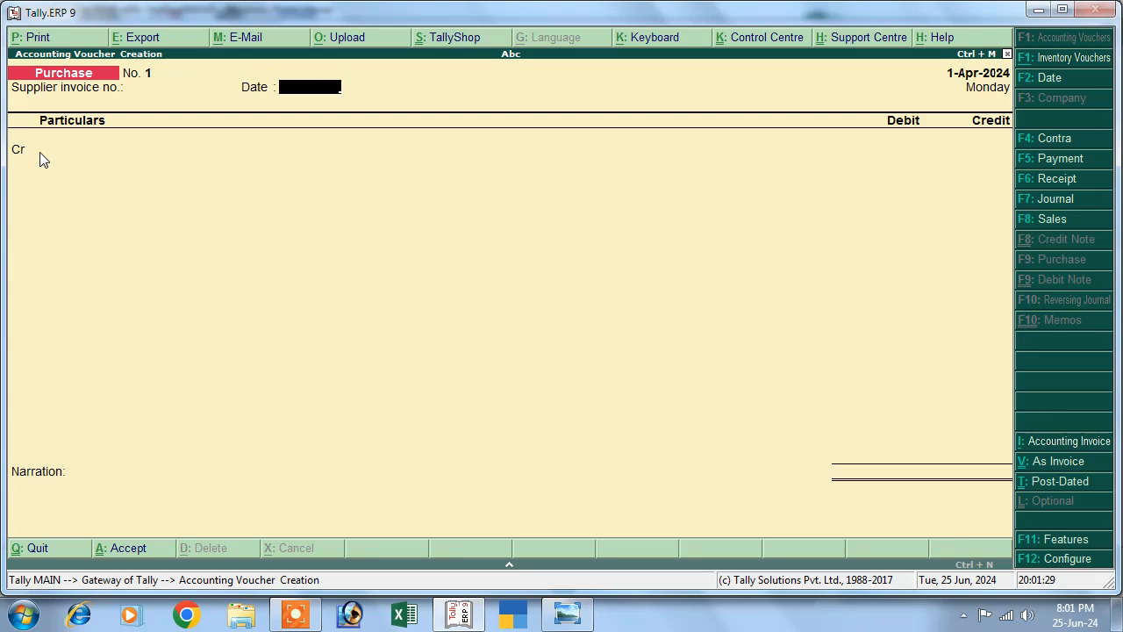
pyautogui.press('BackSpace')
pyautogui.write('1')
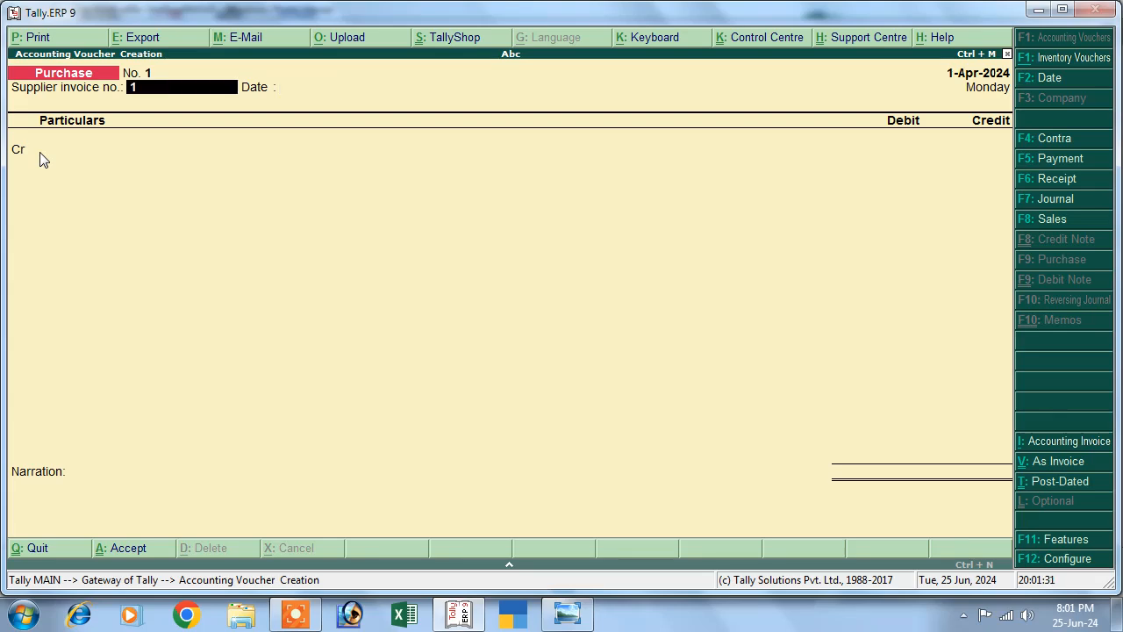
pyautogui.press('Return')
pyautogui.press('Return')
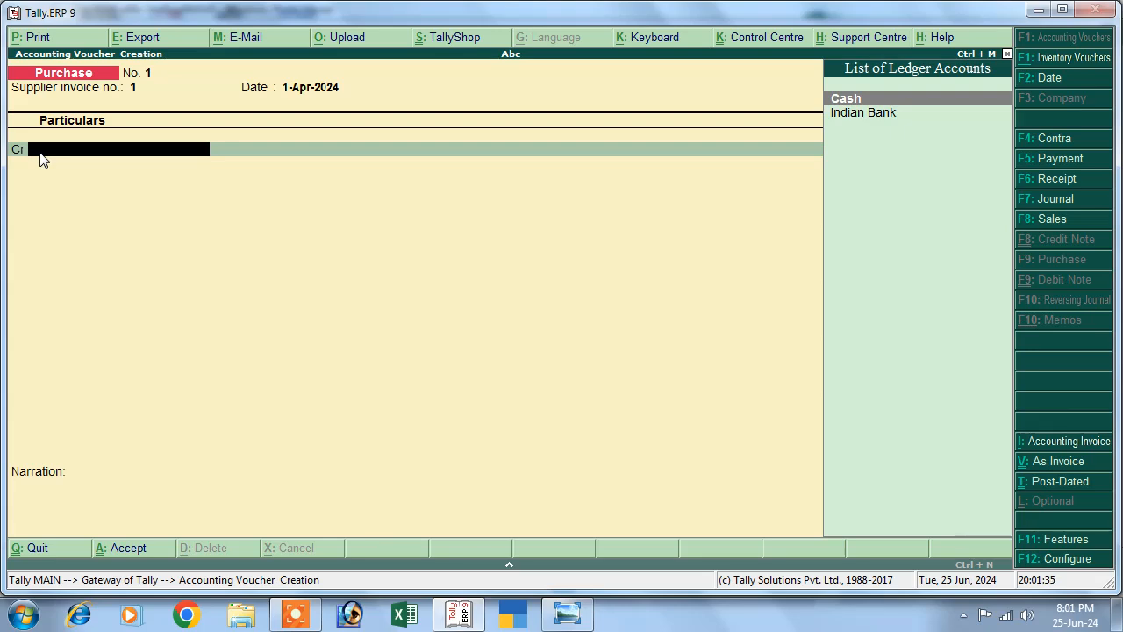
pyautogui.press('Return')
pyautogui.press('Return')
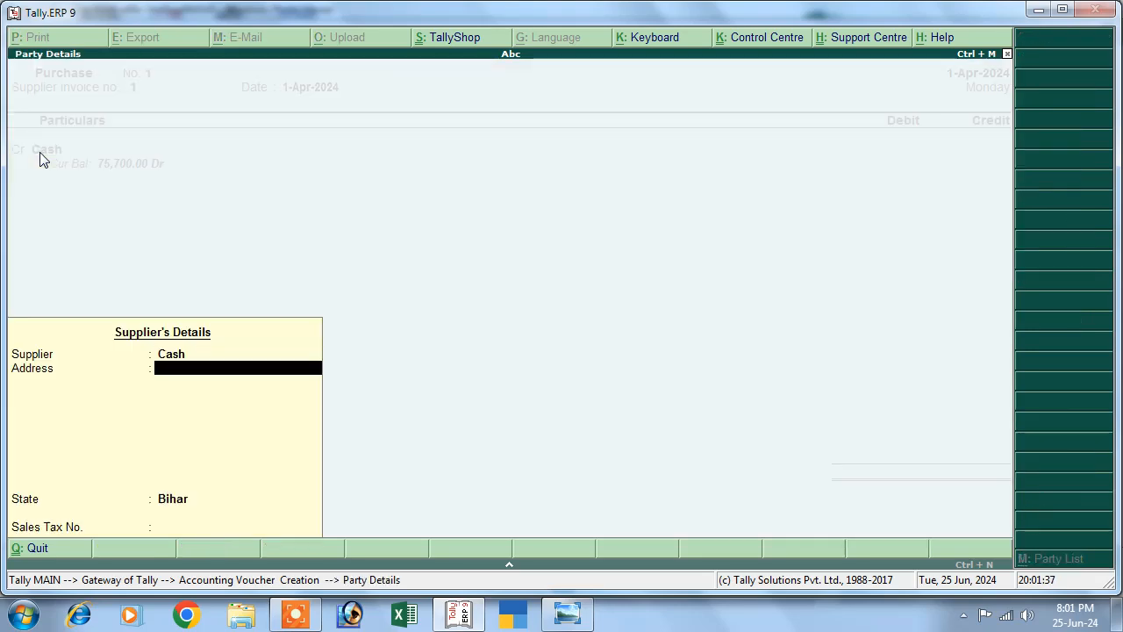
pyautogui.press('Return')
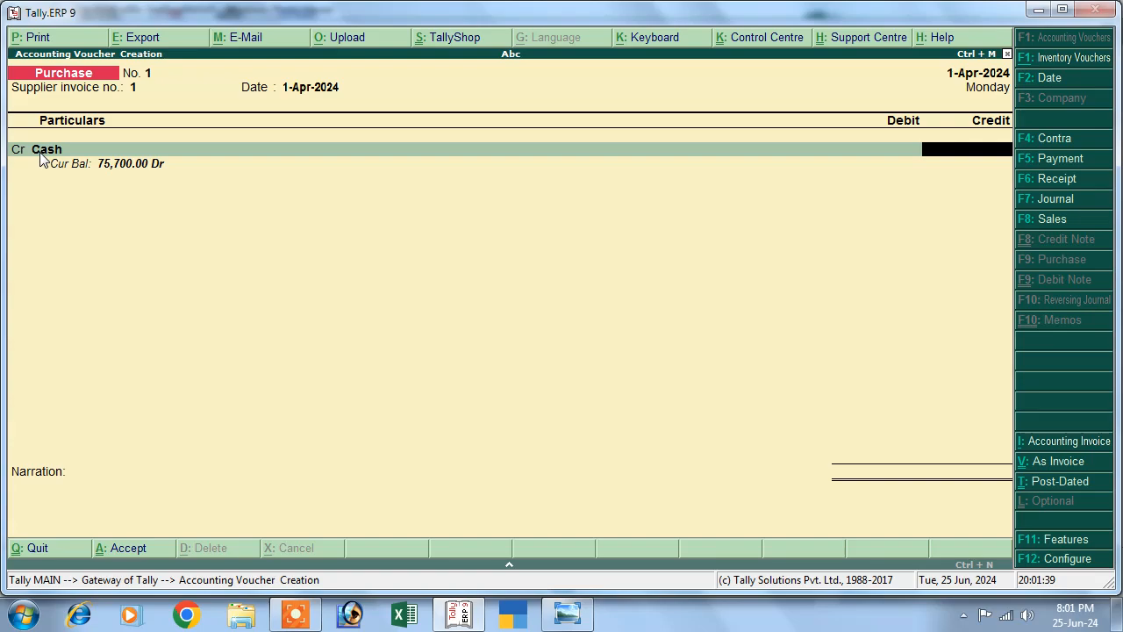
pyautogui.write('7200')
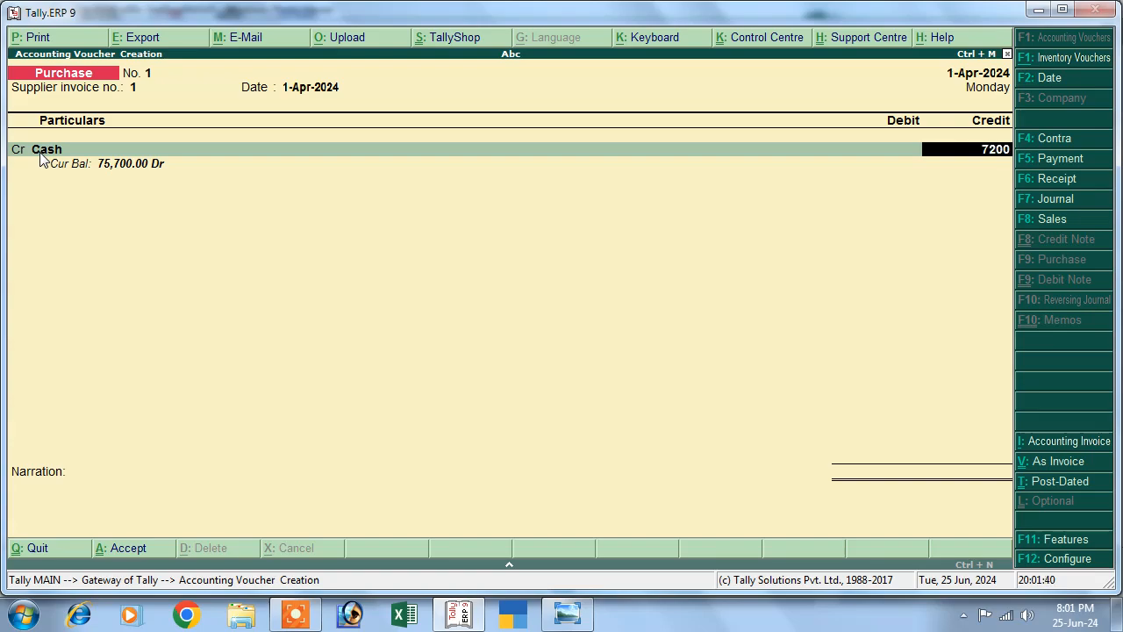
pyautogui.click(567, 614)
pyautogui.click(568, 615)
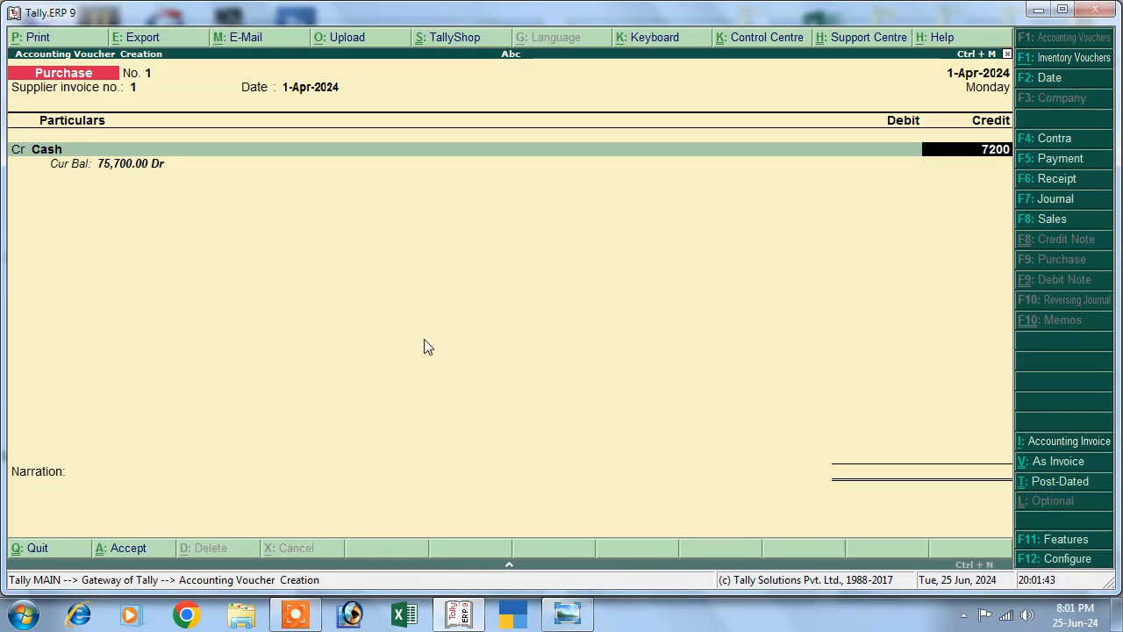
pyautogui.press('Return')
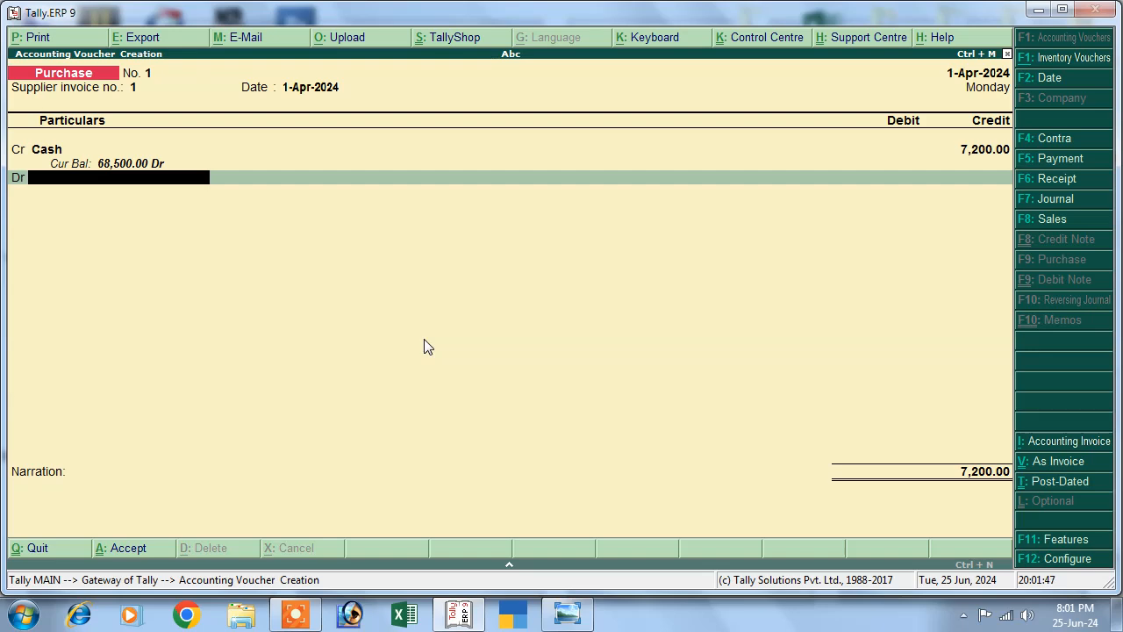
# Create a Purchase ledger under Purchase Accounts for the debit and save the voucher.
pyautogui.hotkey('alt', 'c')
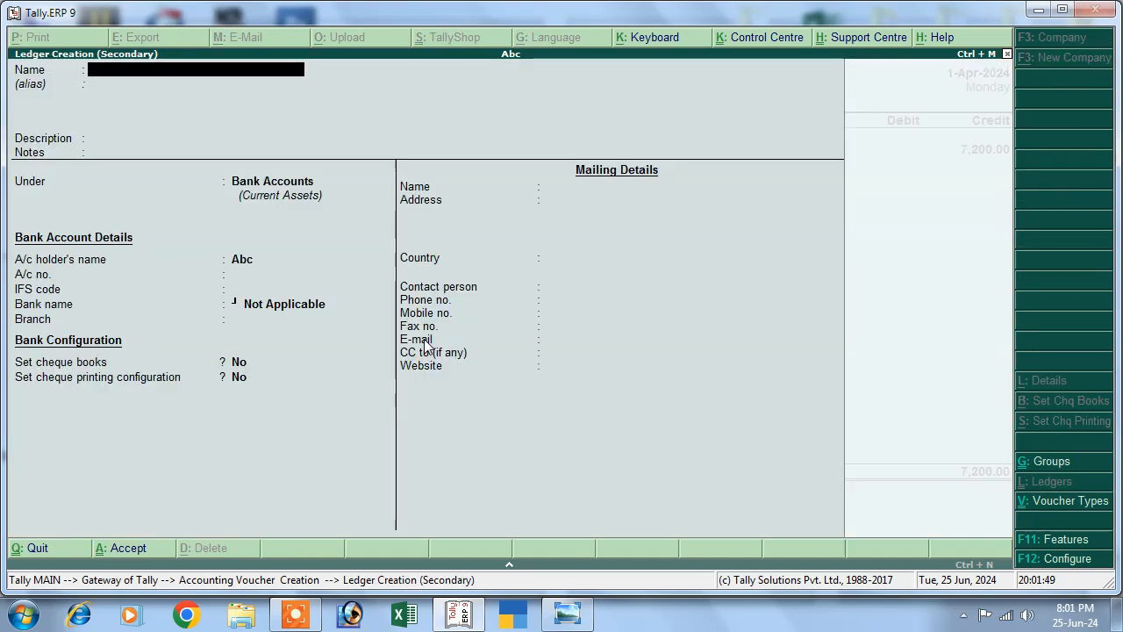
pyautogui.write('Purchase')
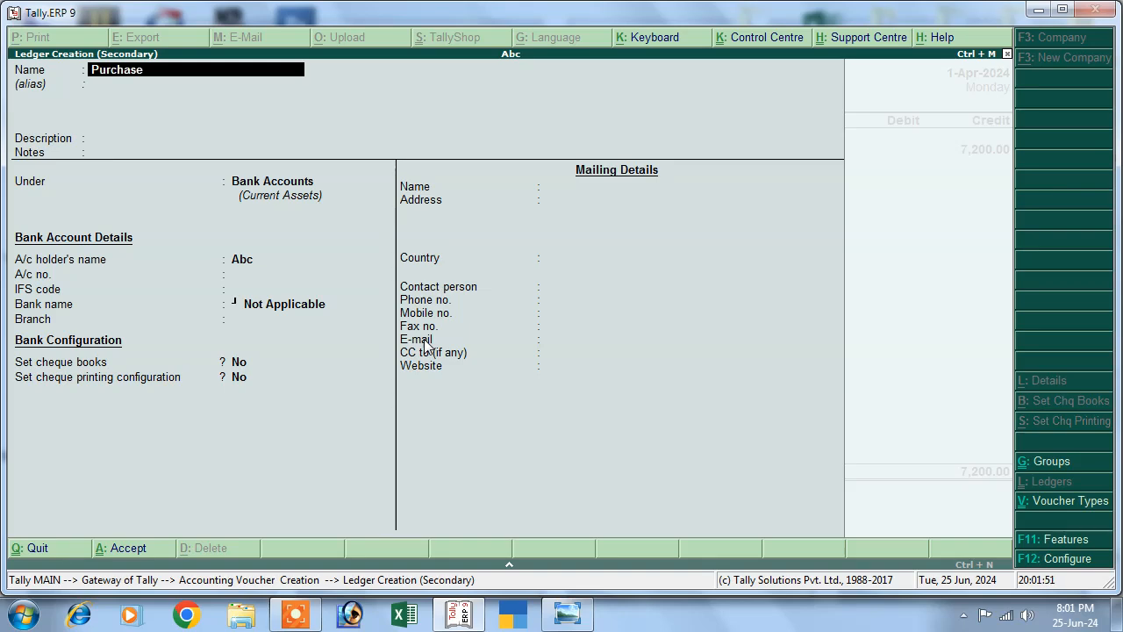
pyautogui.press('Return')
pyautogui.press('Return')
pyautogui.press('Return')
pyautogui.press('Return')
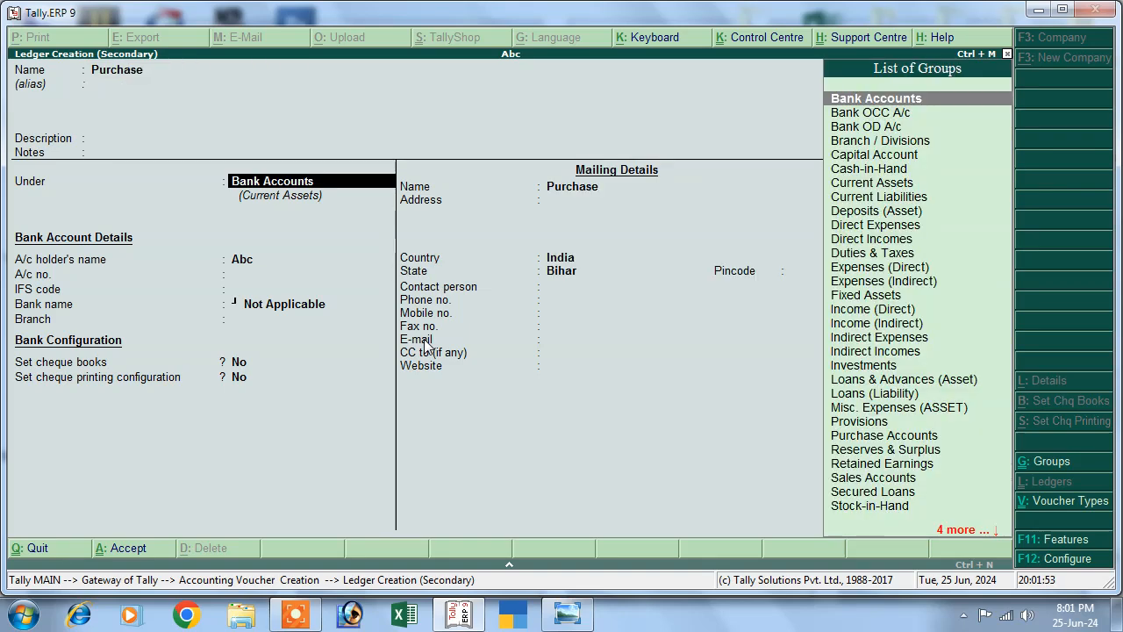
pyautogui.write('P')
pyautogui.press('Down')
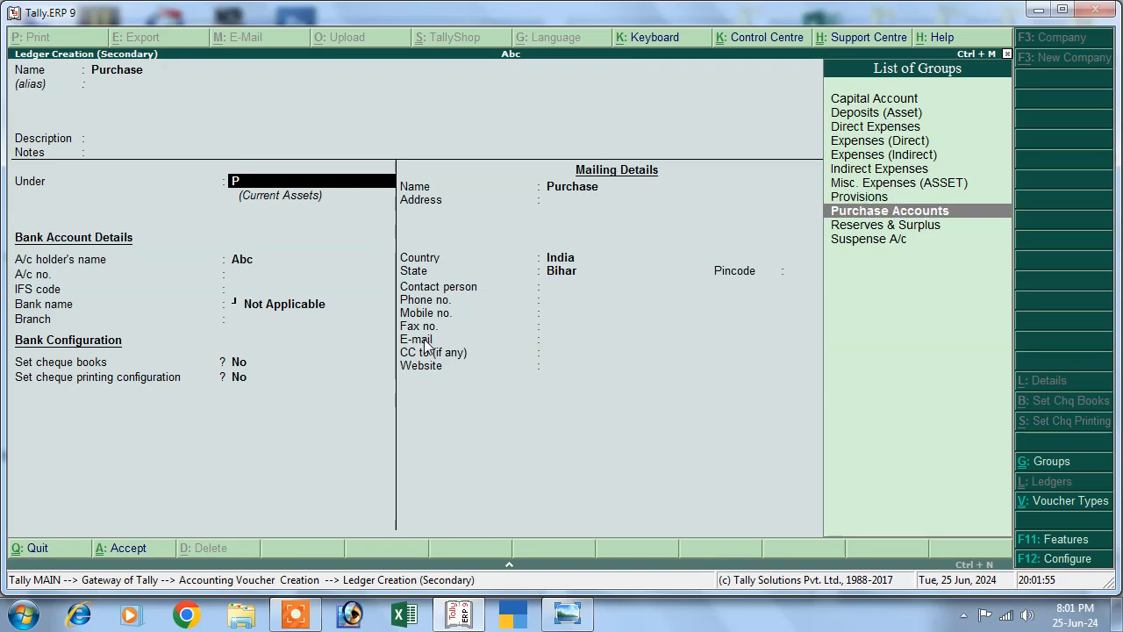
pyautogui.press('Return')
pyautogui.press('Return')
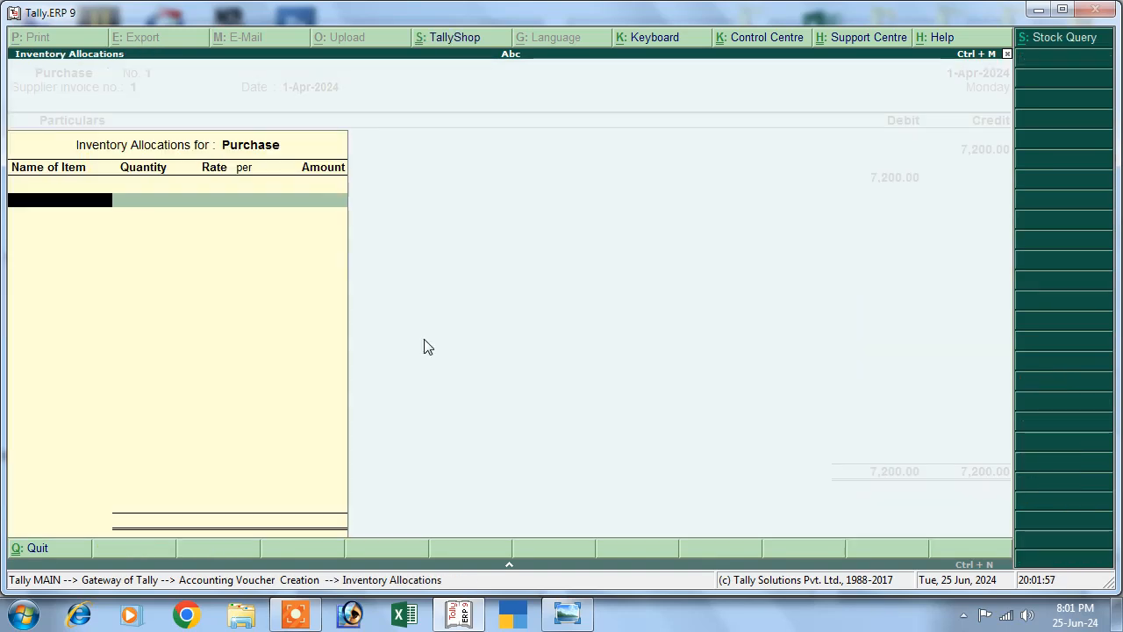
pyautogui.press('Return')
pyautogui.press('Return')
pyautogui.press('Return')
pyautogui.press('Return')
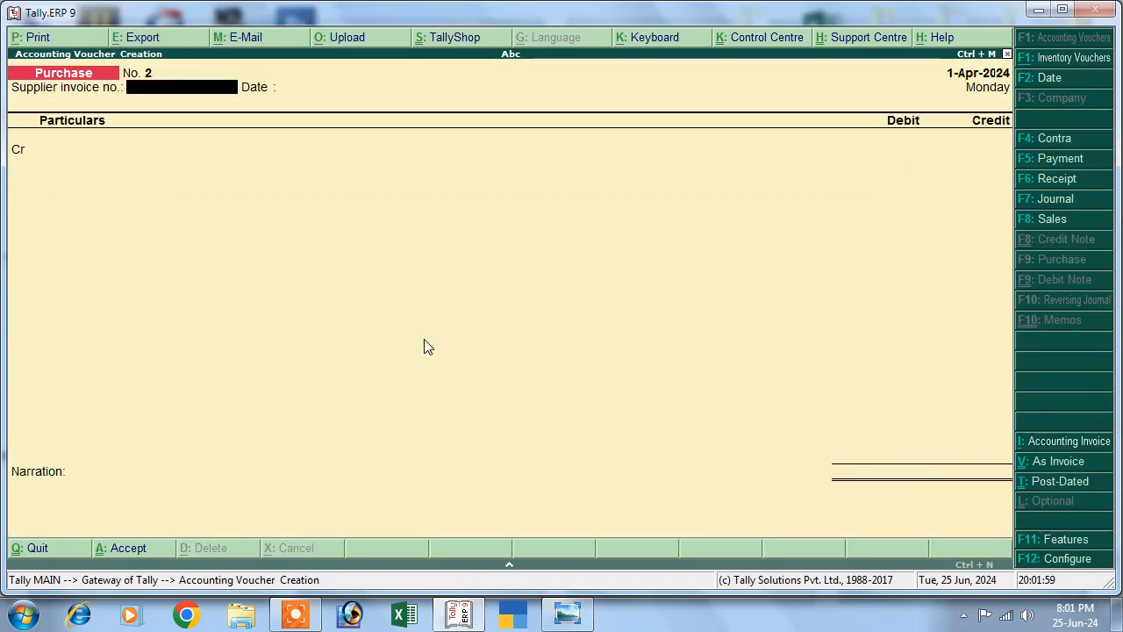
# Review the transaction list, then enter supplier invoice 02 dated 1-Apr-2024.
pyautogui.click(567, 614)
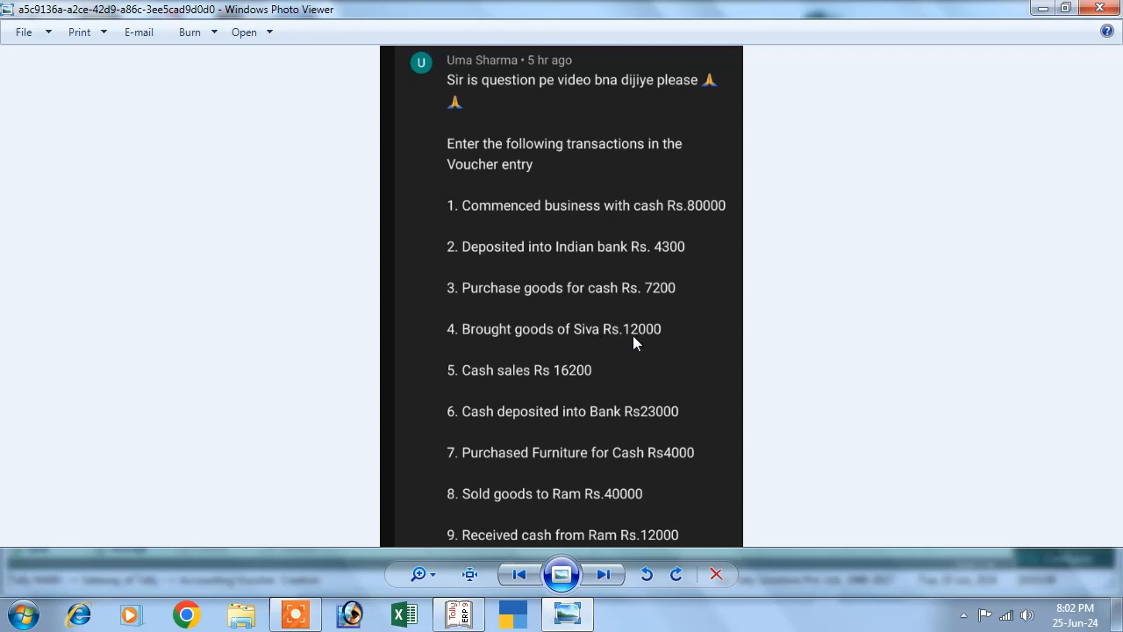
pyautogui.click(458, 613)
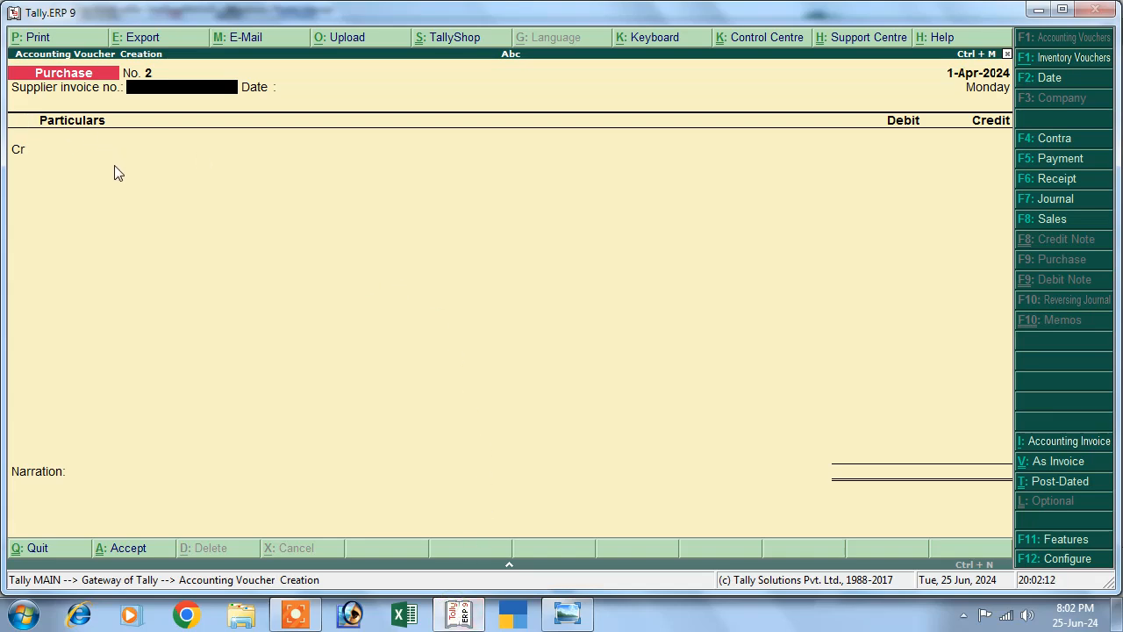
pyautogui.write('02')
pyautogui.press('Return')
pyautogui.press('Return')
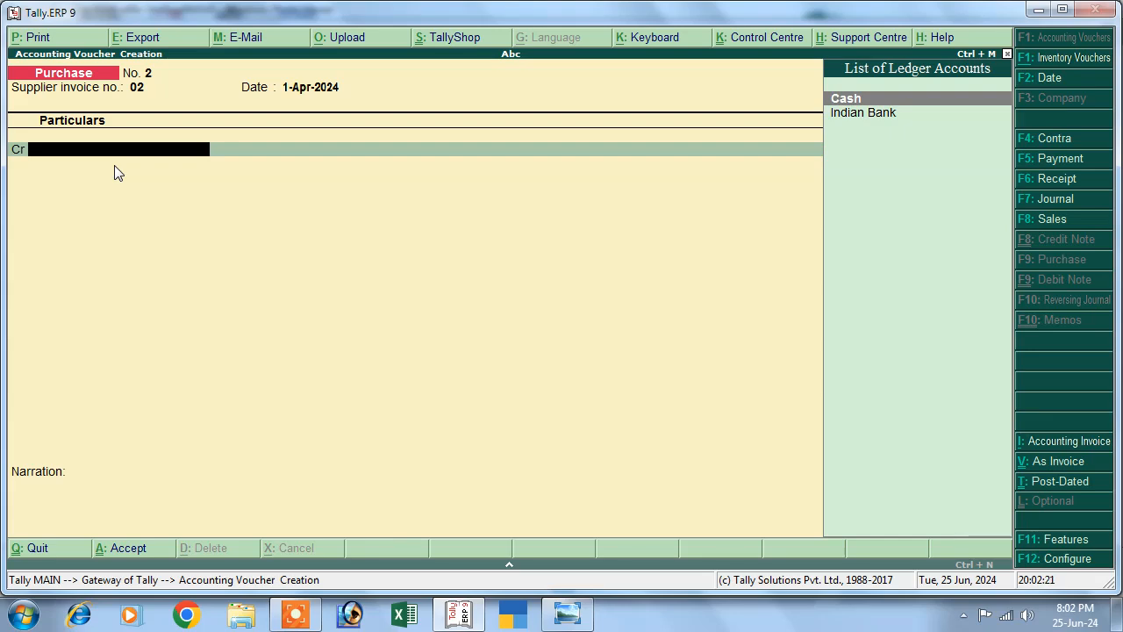
# Create the supplier's ledger under Sundry Creditors from within the purchase voucher.
pyautogui.hotkey('alt', 'c')
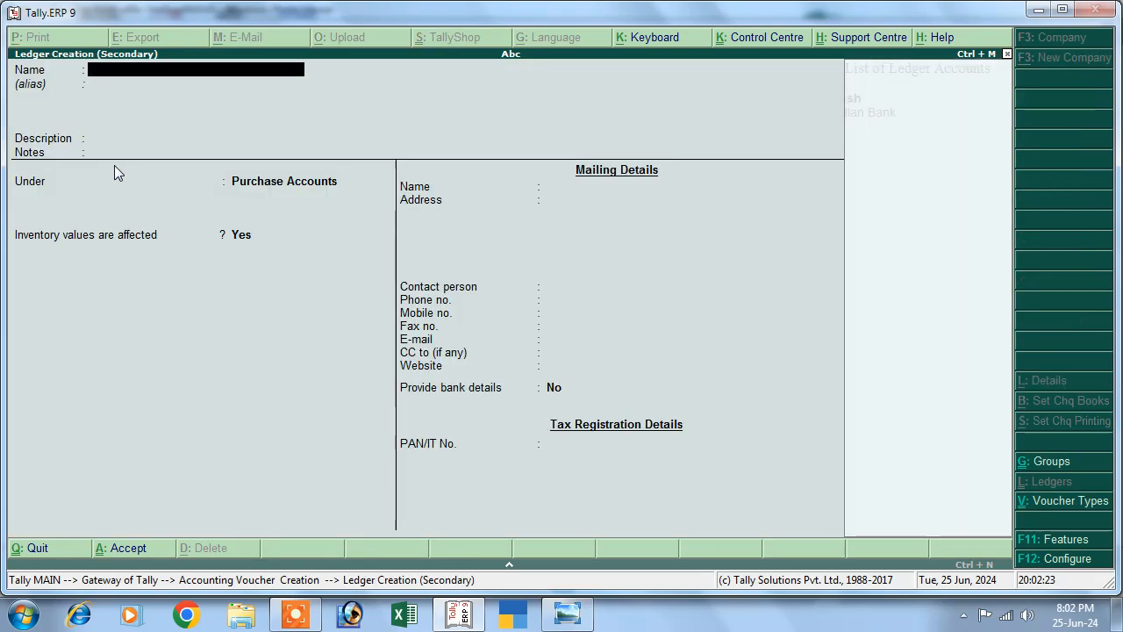
pyautogui.write('Sivi')
pyautogui.press('BackSpace')
pyautogui.write('a')
pyautogui.press('Return')
pyautogui.press('Return')
pyautogui.press('Return')
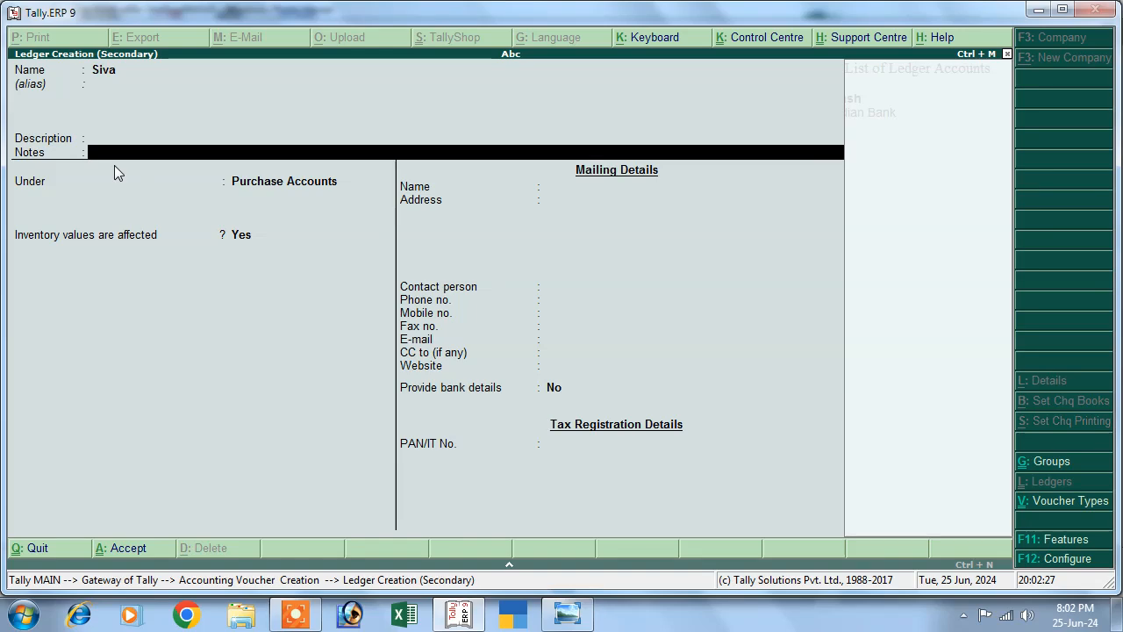
pyautogui.press('Return')
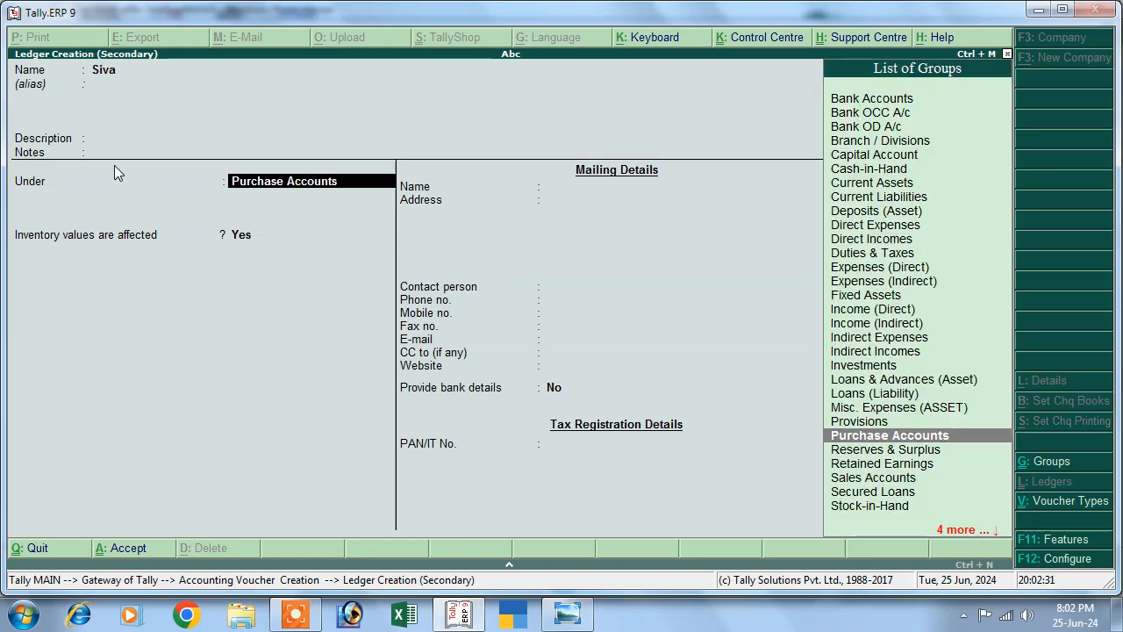
pyautogui.write('S')
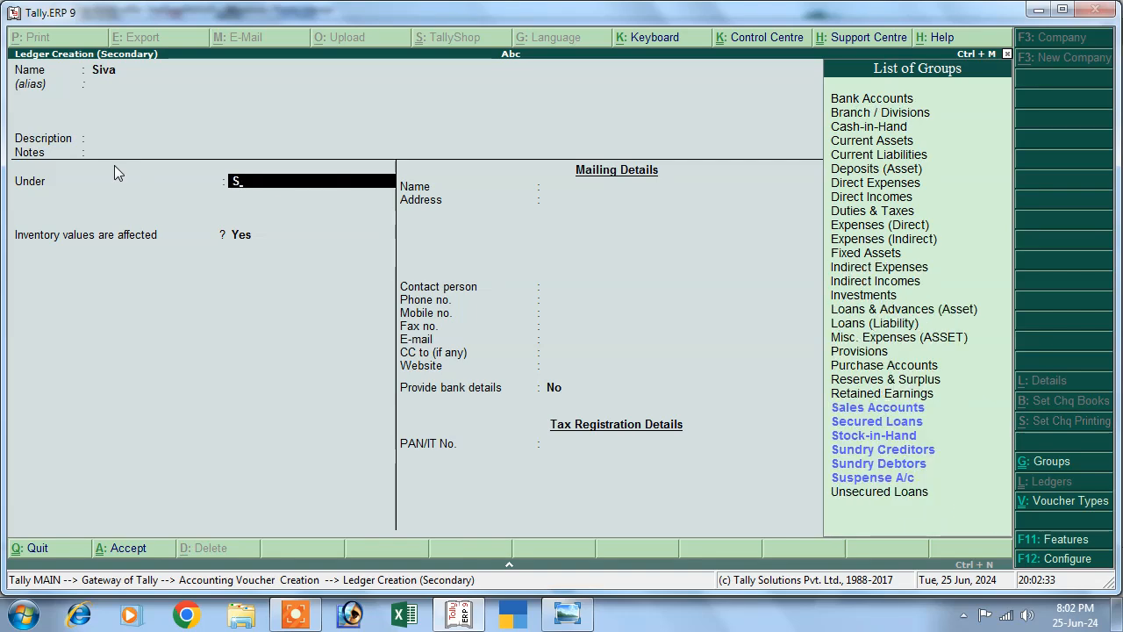
pyautogui.press('Down')
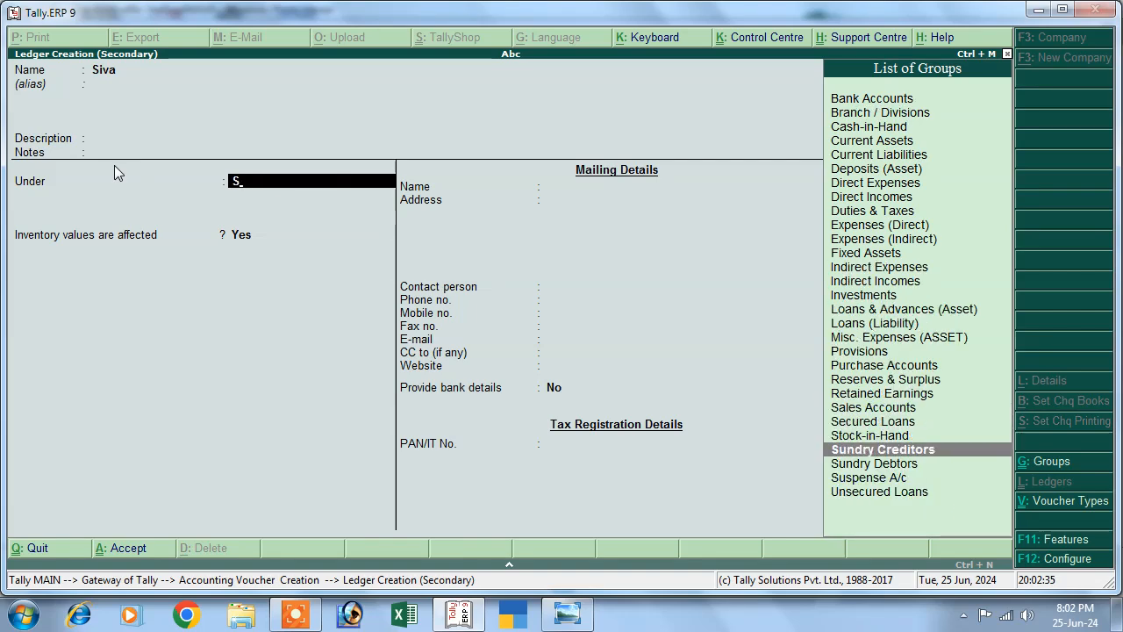
pyautogui.press('Return')
pyautogui.press('Return')
pyautogui.press('Return')
pyautogui.press('Return')
pyautogui.press('Return')
pyautogui.press('Return')
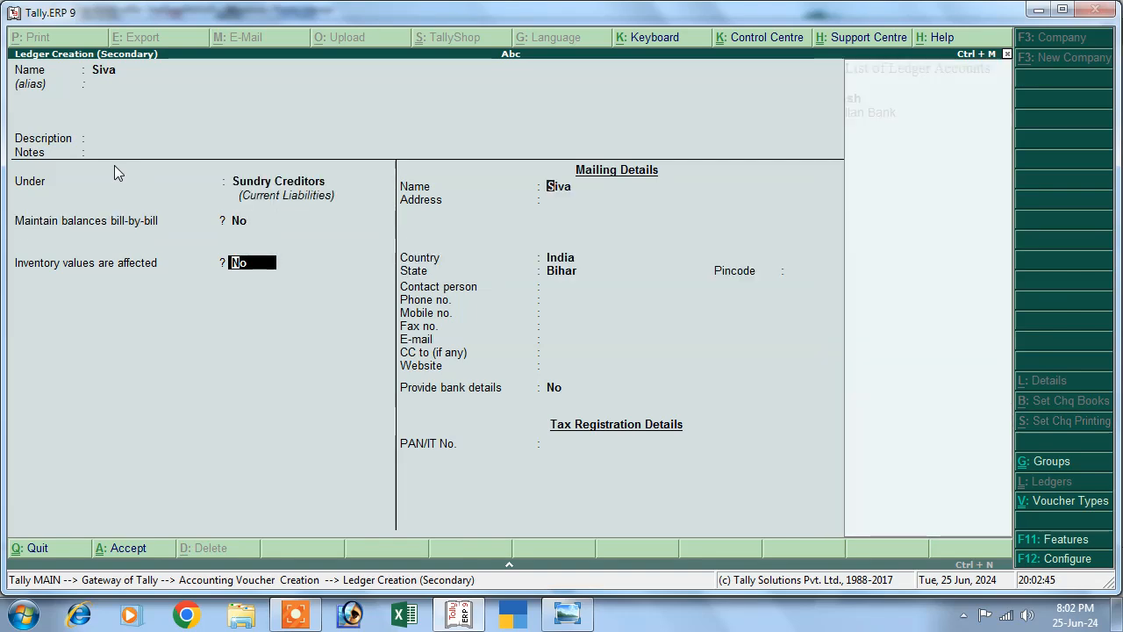
pyautogui.press('Return')
pyautogui.press('Return')
pyautogui.press('Return')
pyautogui.press('Return')
pyautogui.press('Return')
pyautogui.press('Return')
pyautogui.press('Return')
pyautogui.press('Return')
pyautogui.press('Return')
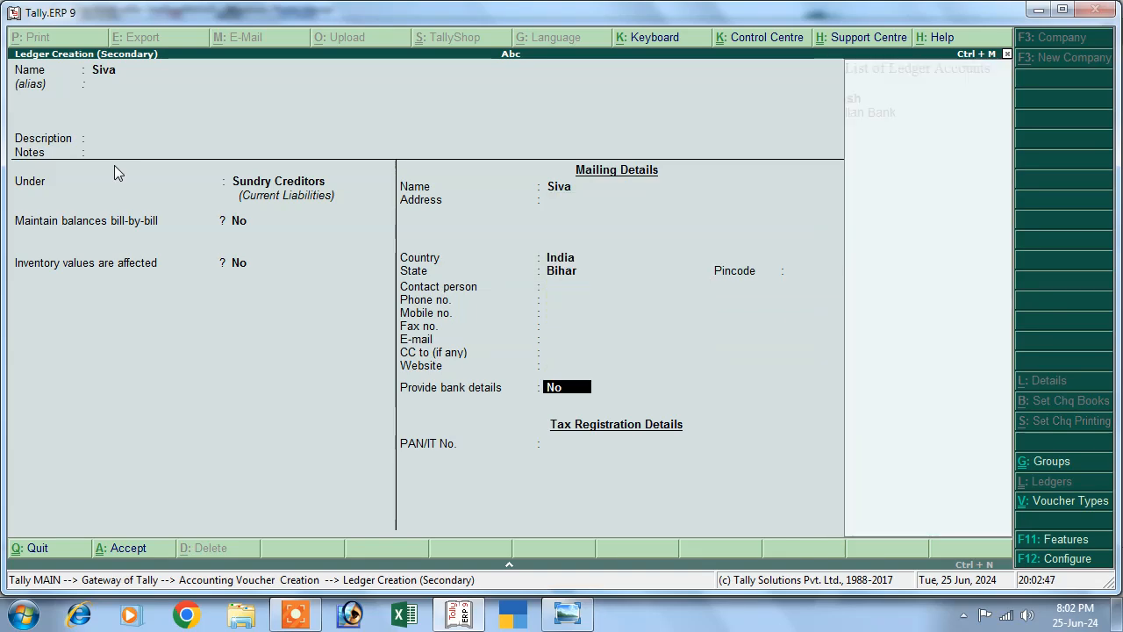
pyautogui.press('Return')
pyautogui.press('Return')
pyautogui.press('Return')
pyautogui.press('Return')
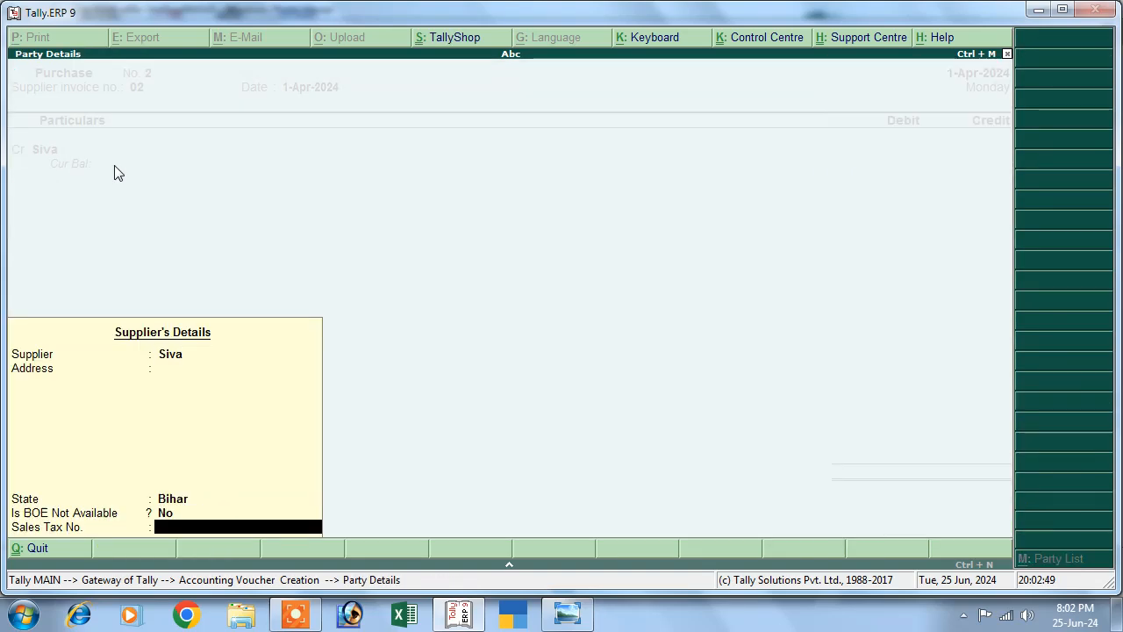
pyautogui.press('Return')
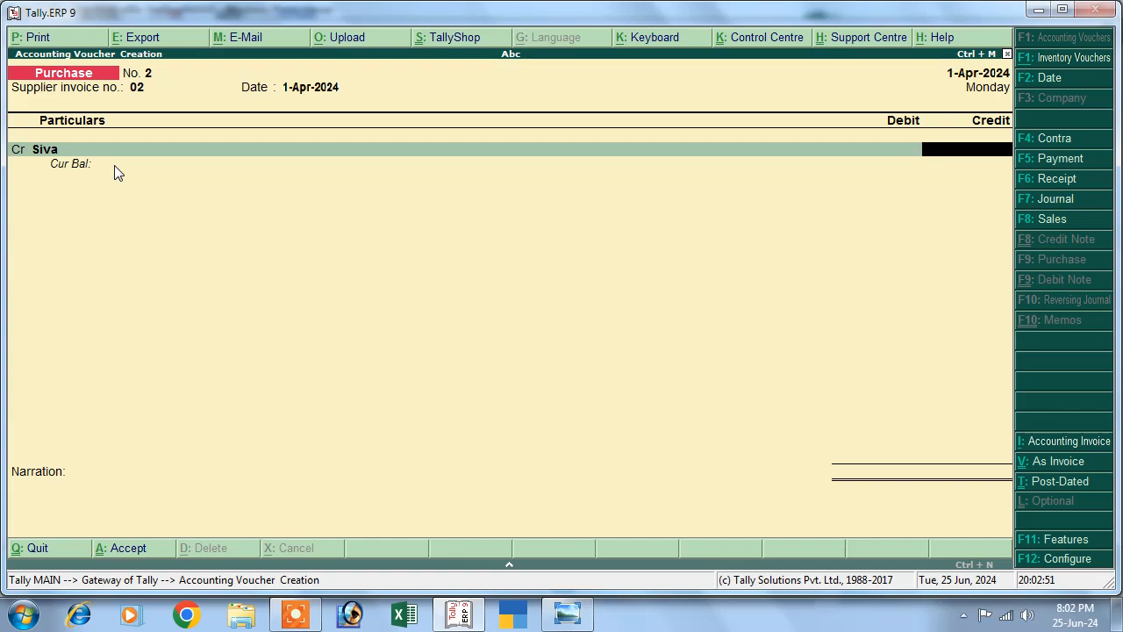
# Credit the supplier 12,000 against Purchase, save Purchase voucher No. 2, and view the next transaction.
pyautogui.click(566, 614)
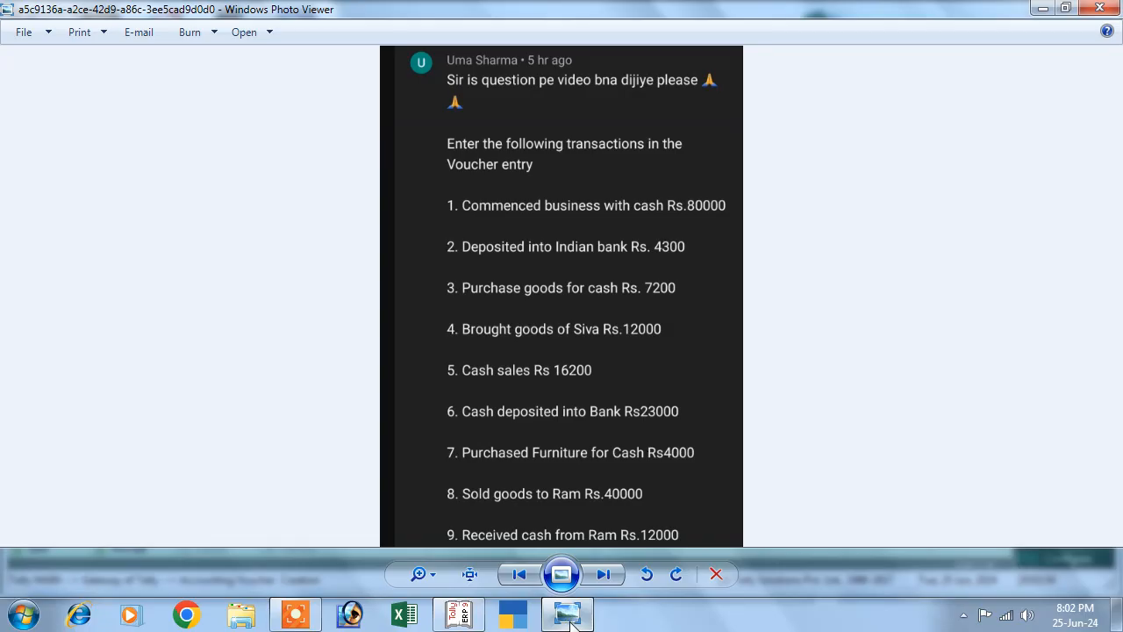
pyautogui.click(568, 619)
pyautogui.write('1')
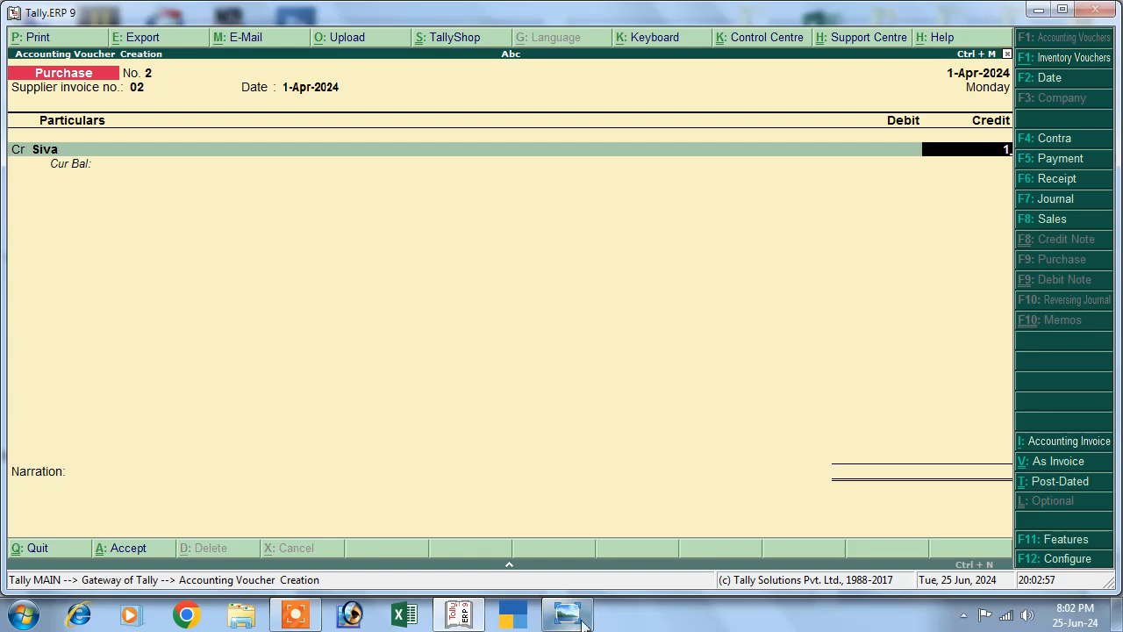
pyautogui.write('2,000')
pyautogui.press('Return')
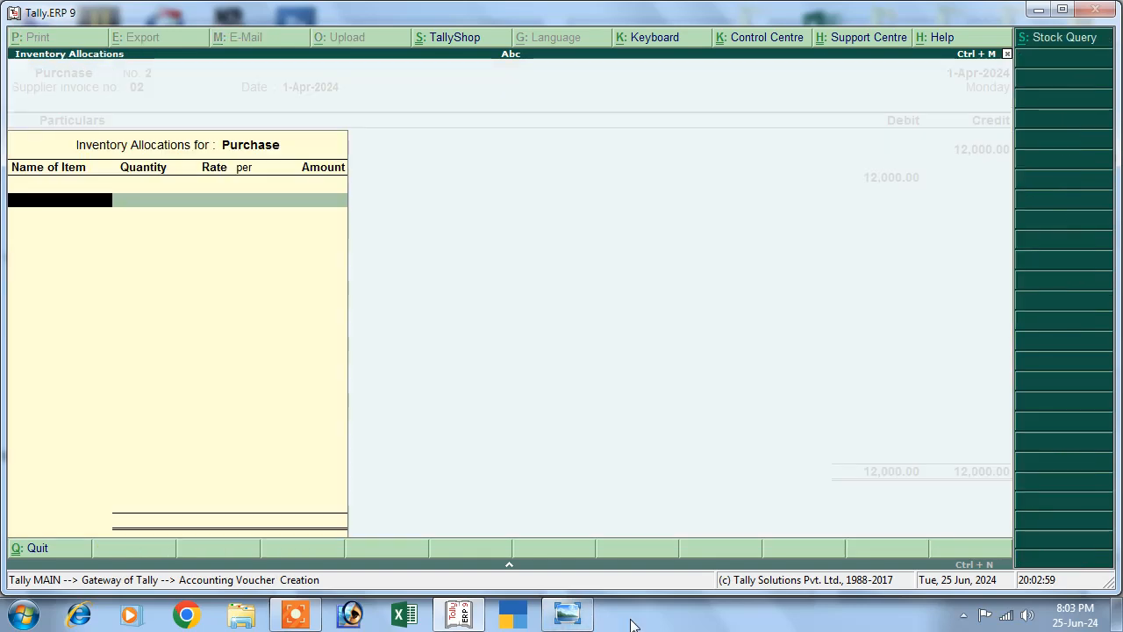
pyautogui.press('Escape')
pyautogui.press('Return')
pyautogui.press('Escape')
pyautogui.press('Return')
pyautogui.press('Return')
pyautogui.press('Return')
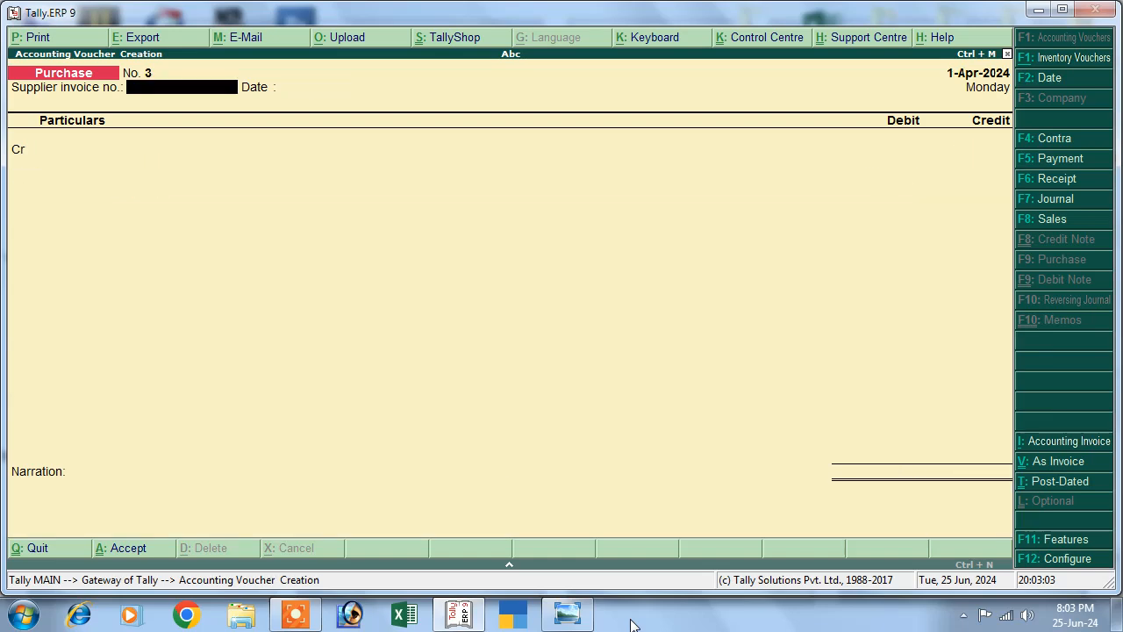
pyautogui.click(564, 620)
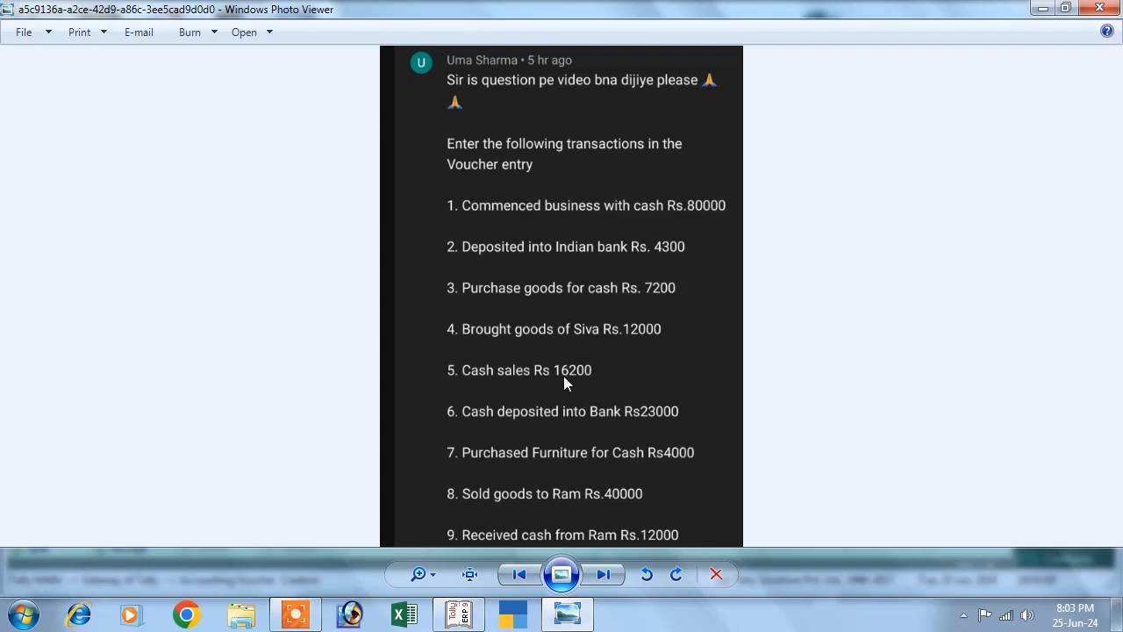
# Start a Sales voucher in accounting layout with reference number 01.
pyautogui.click(458, 614)
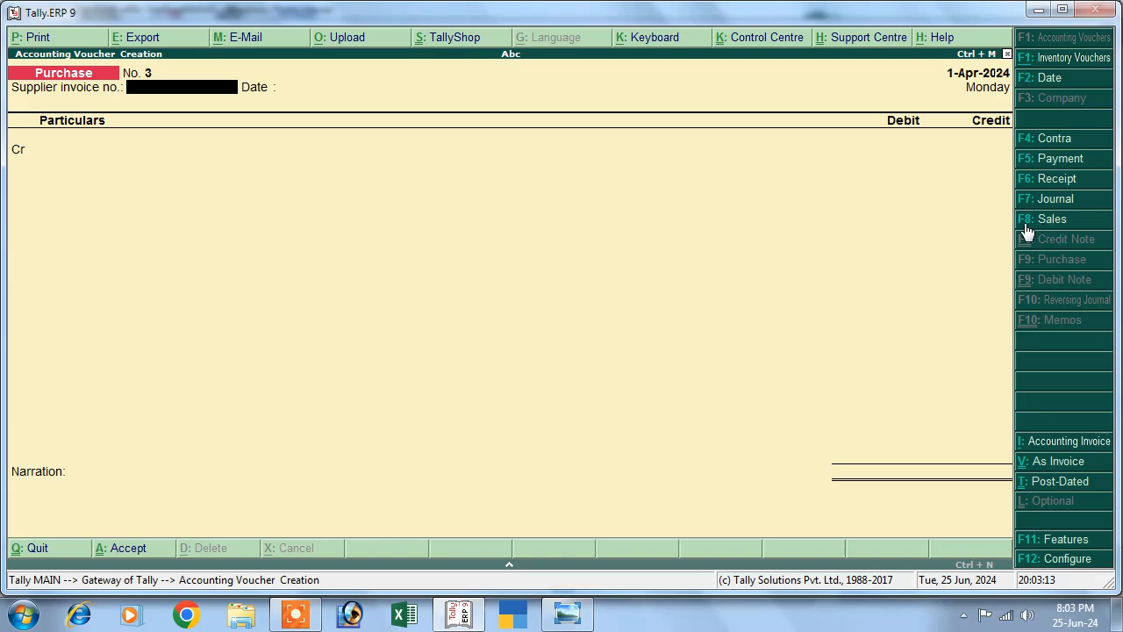
pyautogui.click(1025, 224)
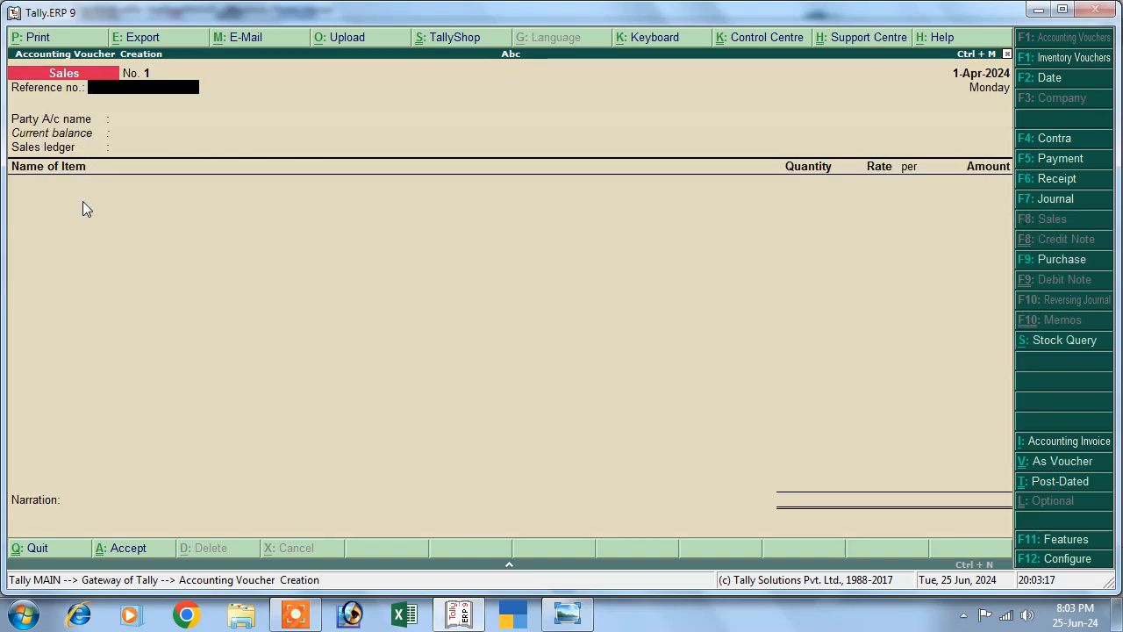
pyautogui.hotkey('ctrl', 'v')
pyautogui.write('01')
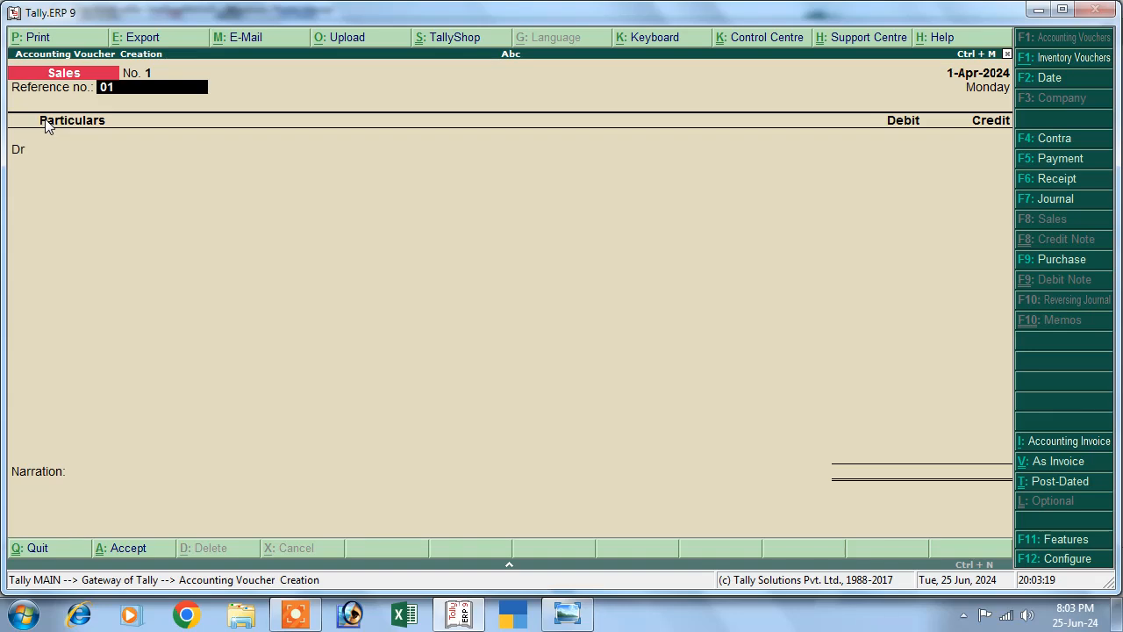
pyautogui.press('Return')
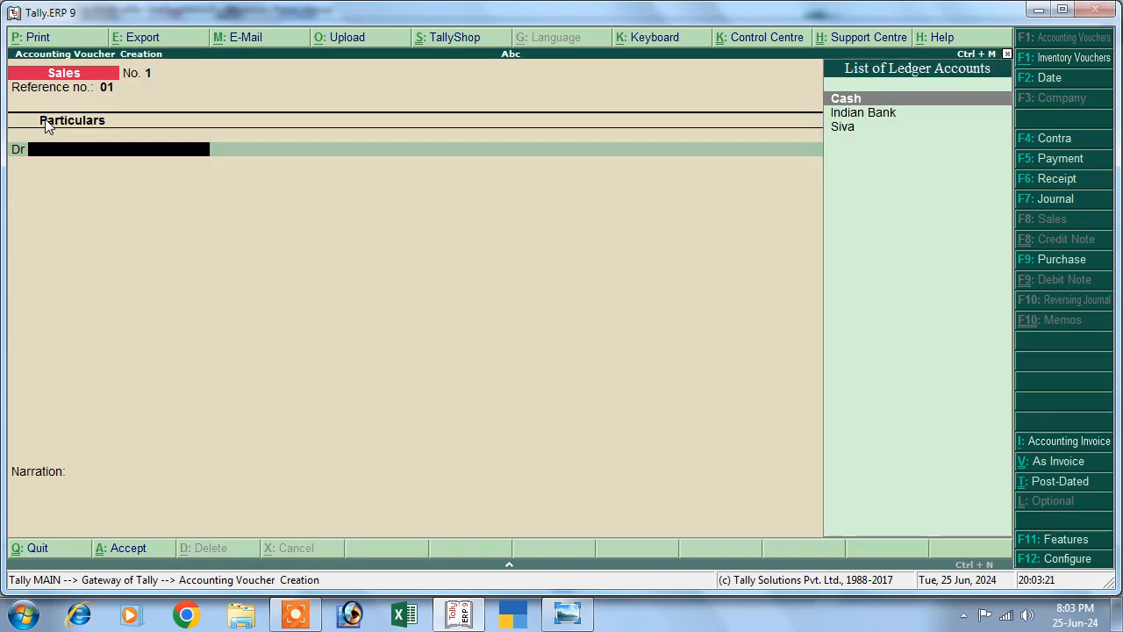
# Debit Cash 16,200 on the sales voucher.
pyautogui.press('Return')
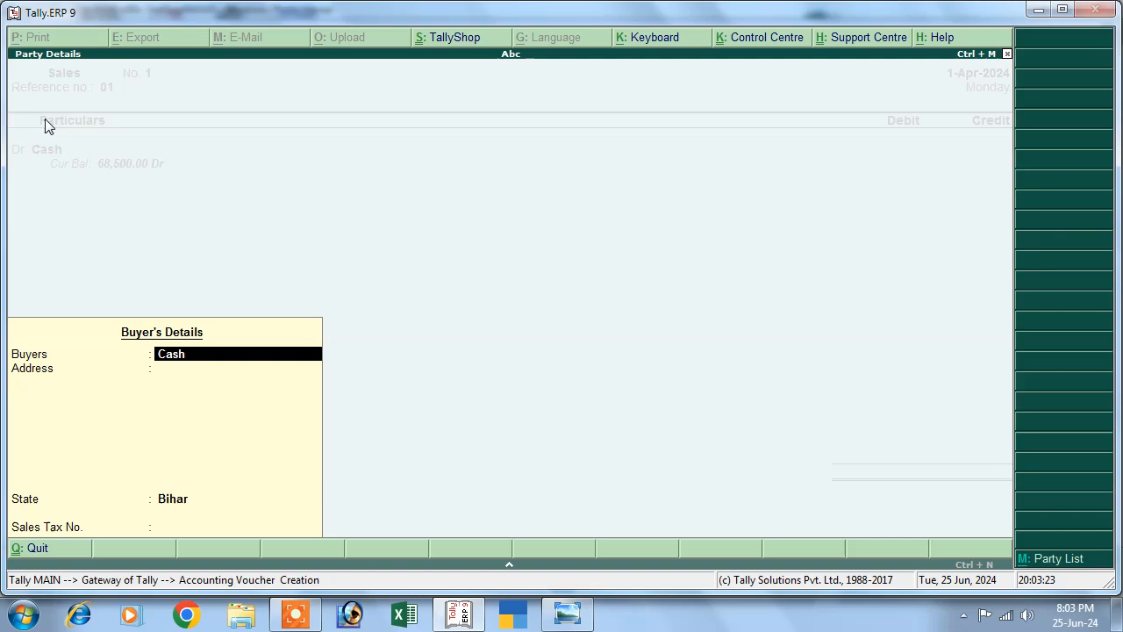
pyautogui.press('Return')
pyautogui.press('Return')
pyautogui.press('Return')
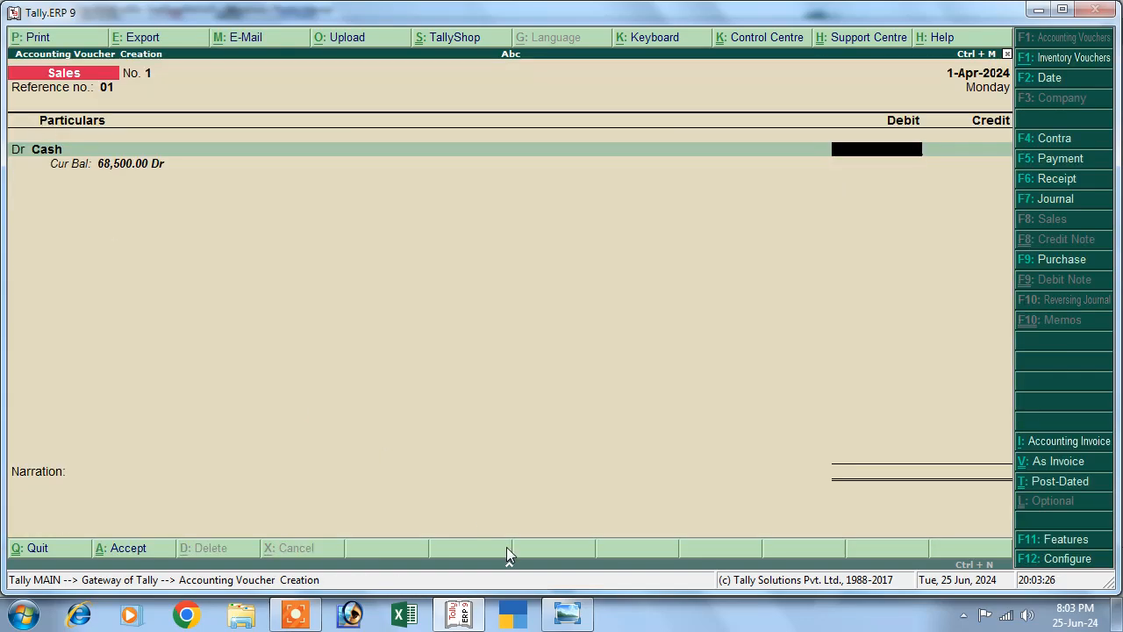
pyautogui.click(566, 617)
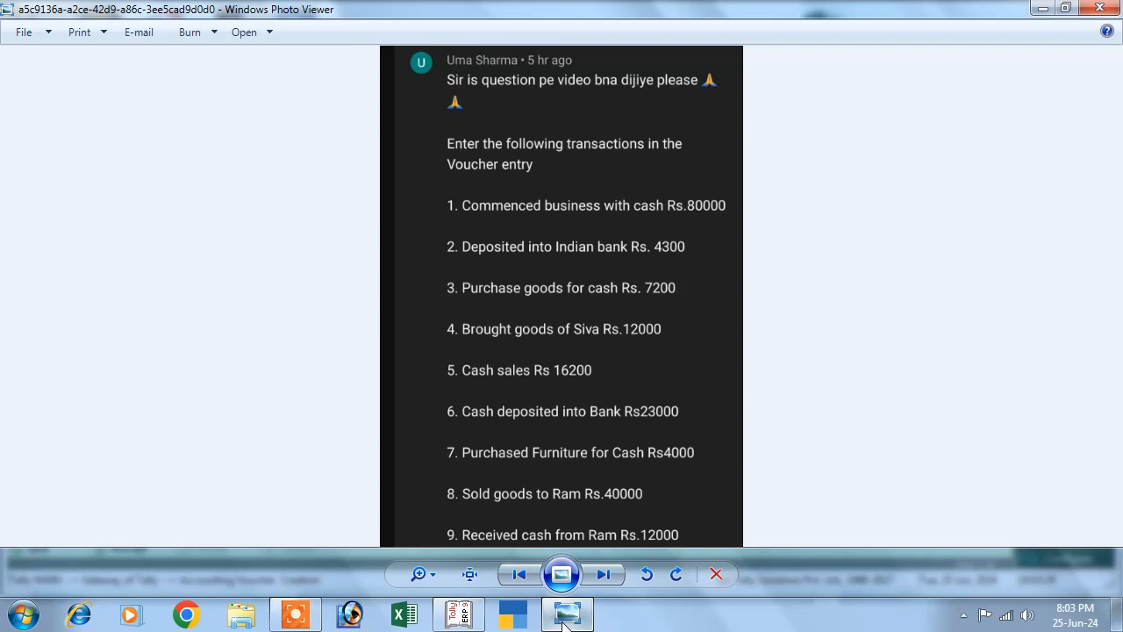
pyautogui.click(564, 617)
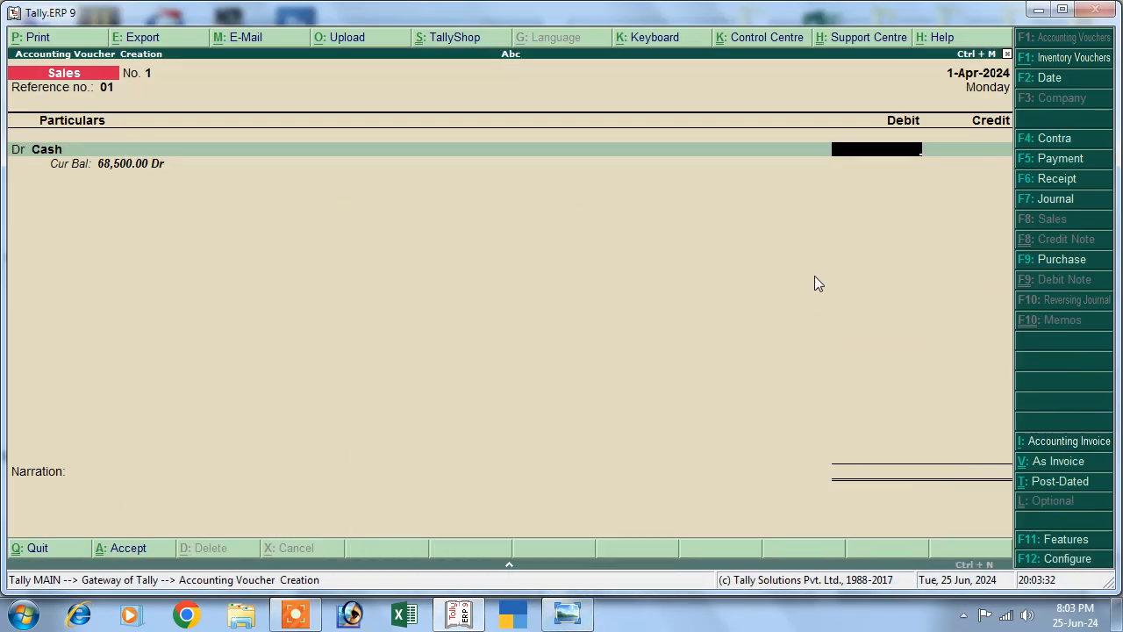
pyautogui.write('16200')
pyautogui.press('Return')
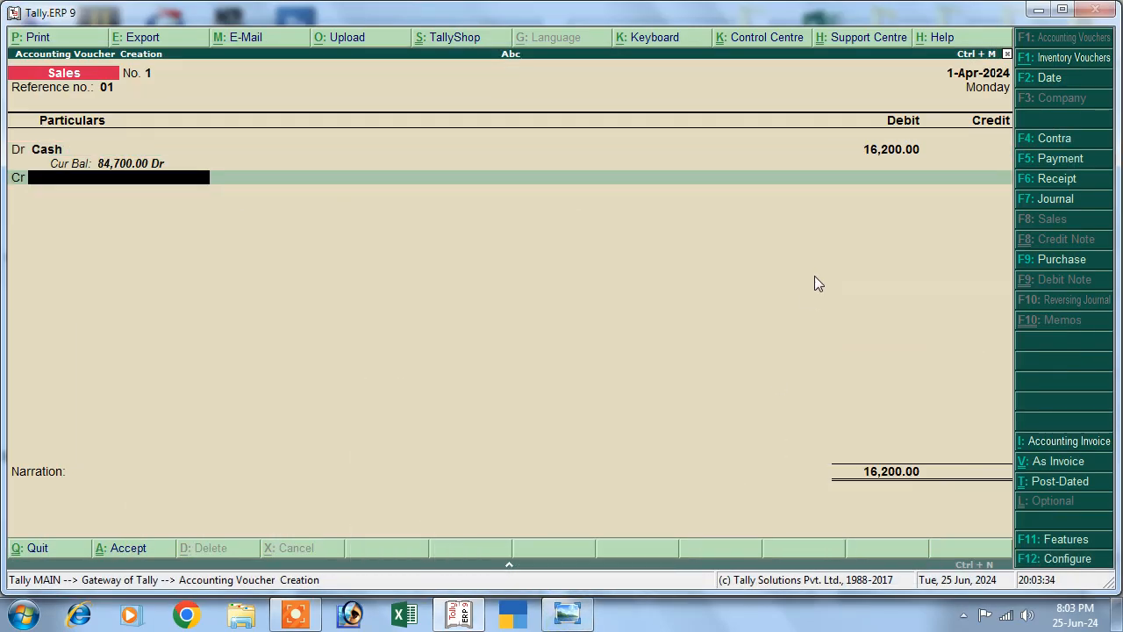
# Create a Sales ledger under Sales Accounts, credit it, and save Sales voucher No. 1.
pyautogui.hotkey('alt', 'c')
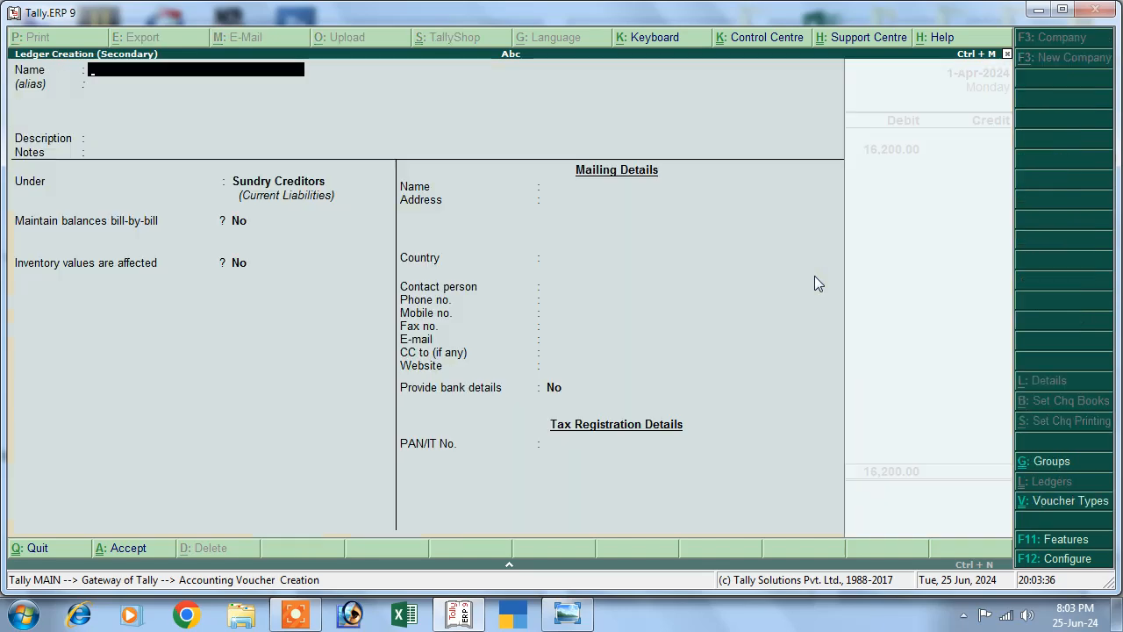
pyautogui.write('Sales')
pyautogui.press('Return')
pyautogui.press('Return')
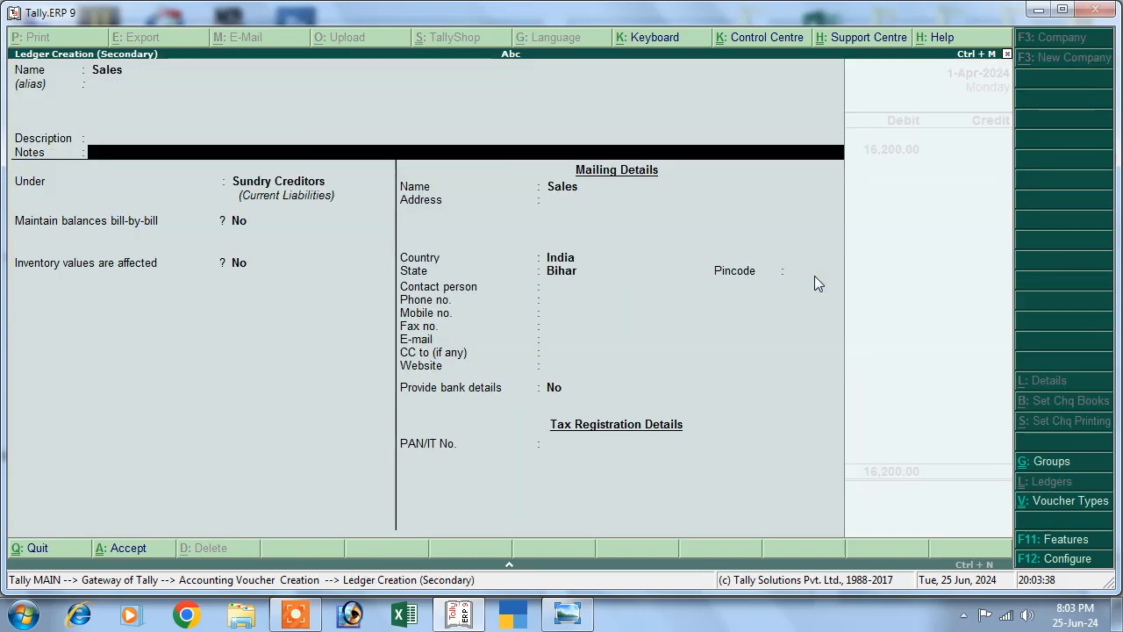
pyautogui.press('Return')
pyautogui.write('S')
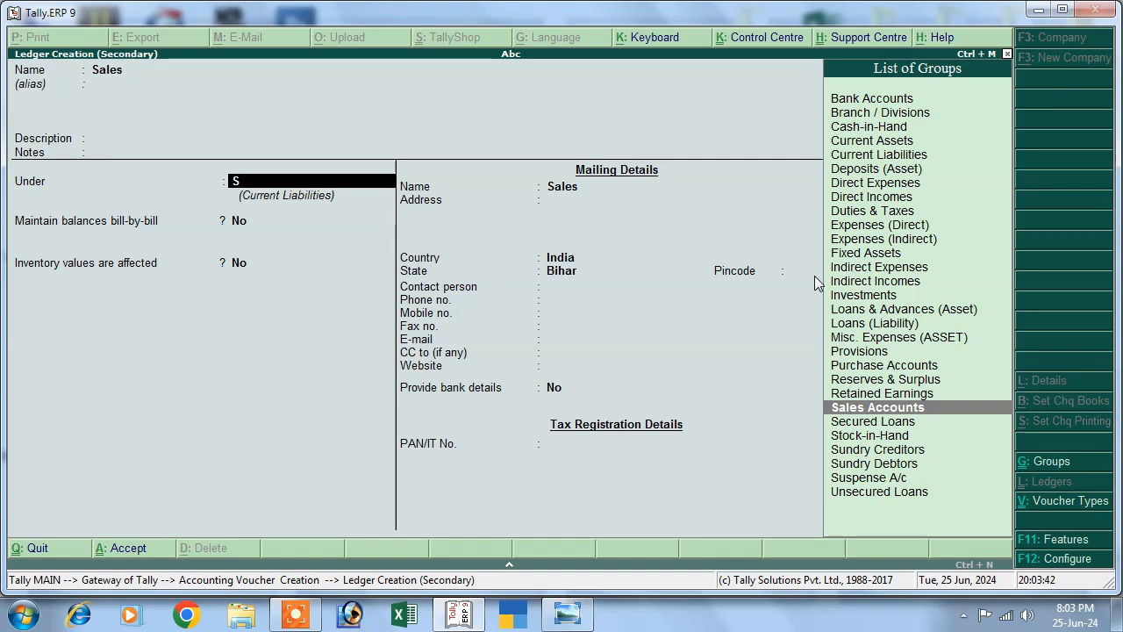
pyautogui.press('Return')
pyautogui.hotkey('ctrl', 'a')
pyautogui.press('Return')
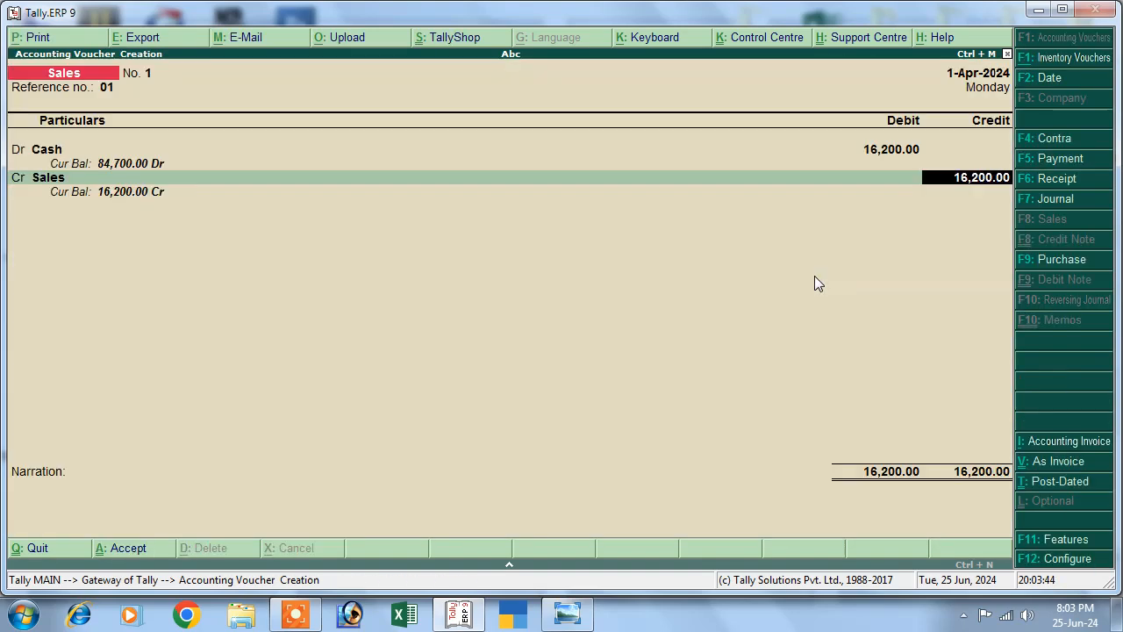
pyautogui.press('Return')
pyautogui.press('Return')
pyautogui.press('Return')
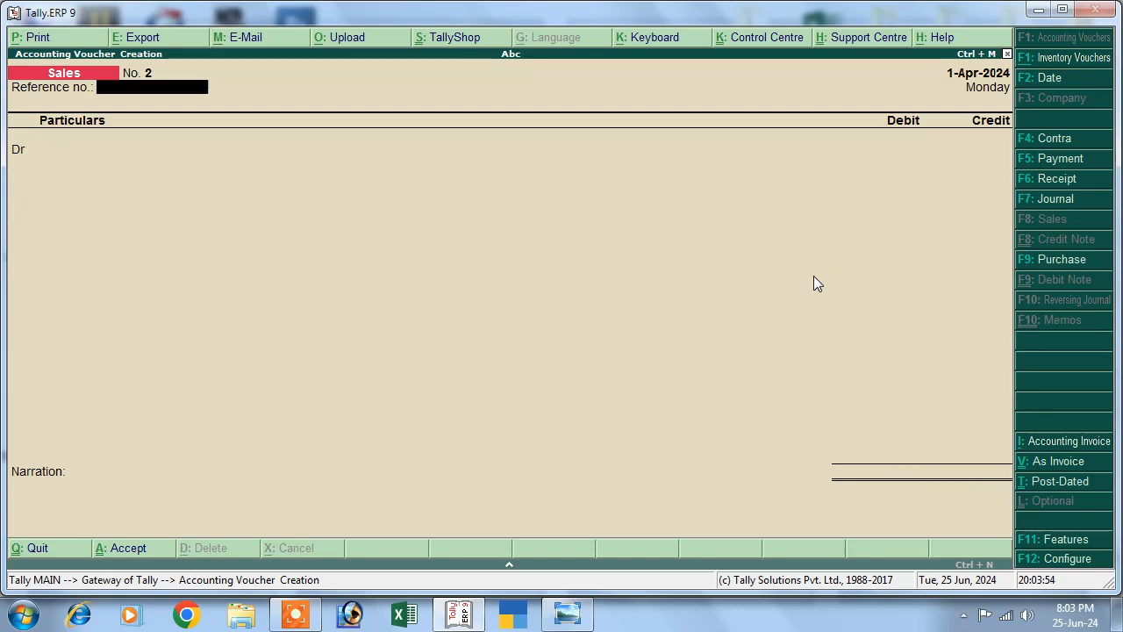
# Check the transaction list and start a Contra voucher crediting Cash.
pyautogui.click(566, 614)
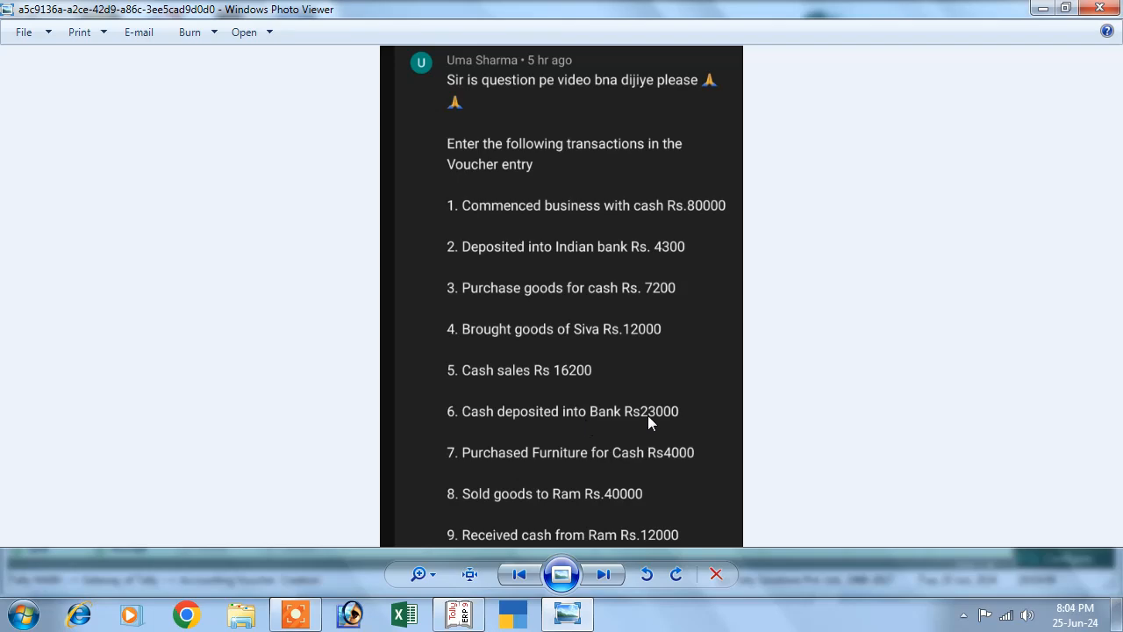
pyautogui.click(458, 614)
pyautogui.click(1033, 140)
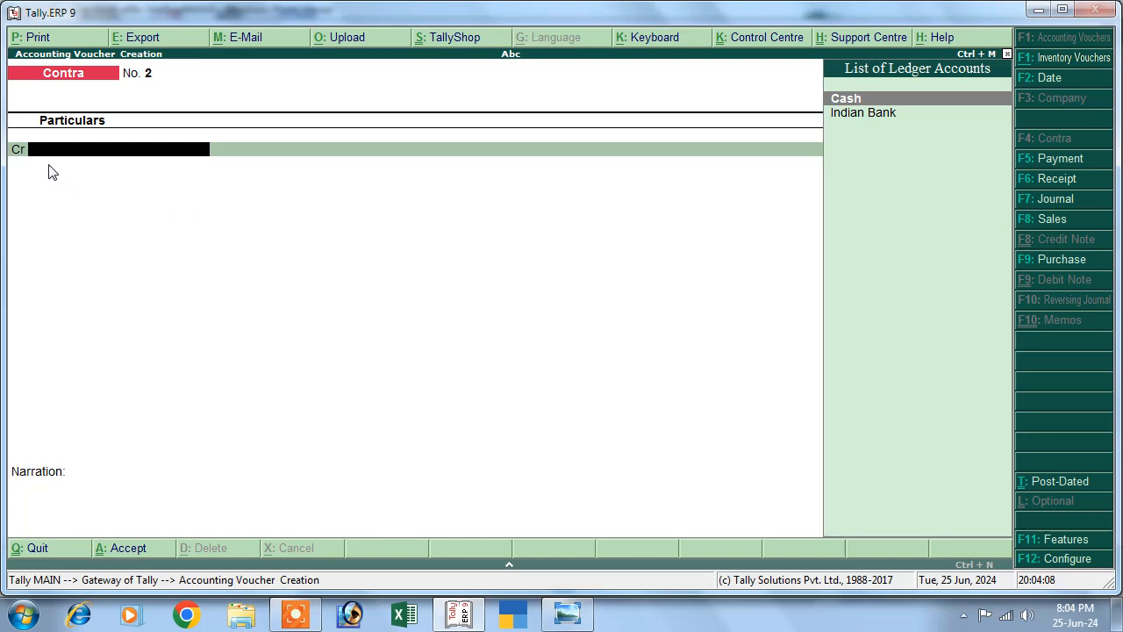
pyautogui.press('Return')
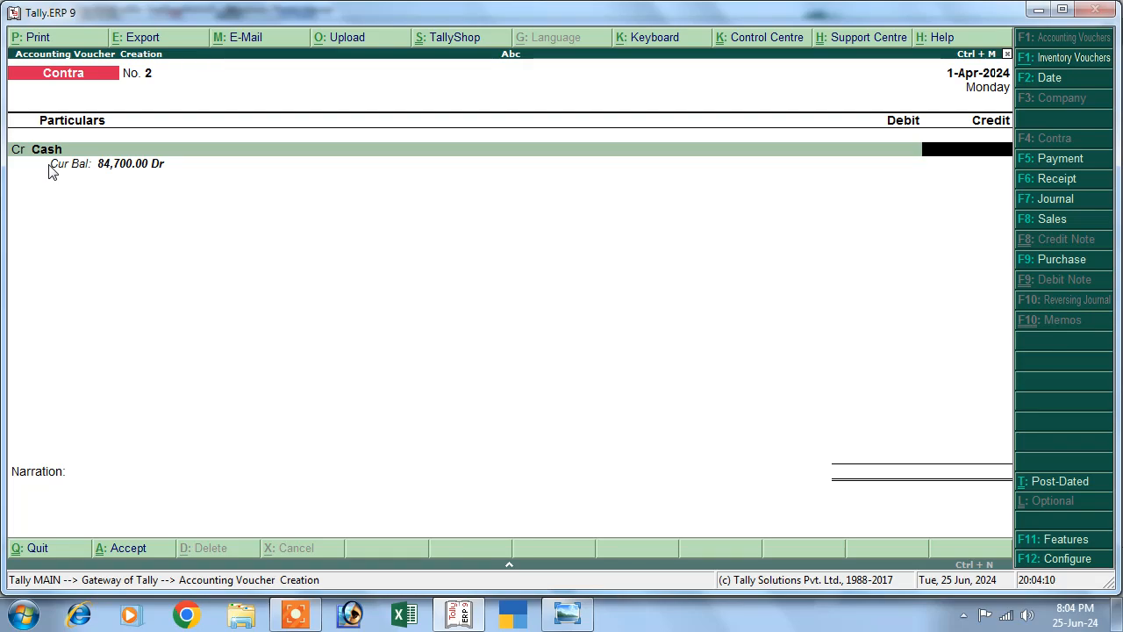
# Credit Cash 23,000 and debit Indian Bank for the deposit.
pyautogui.click(567, 616)
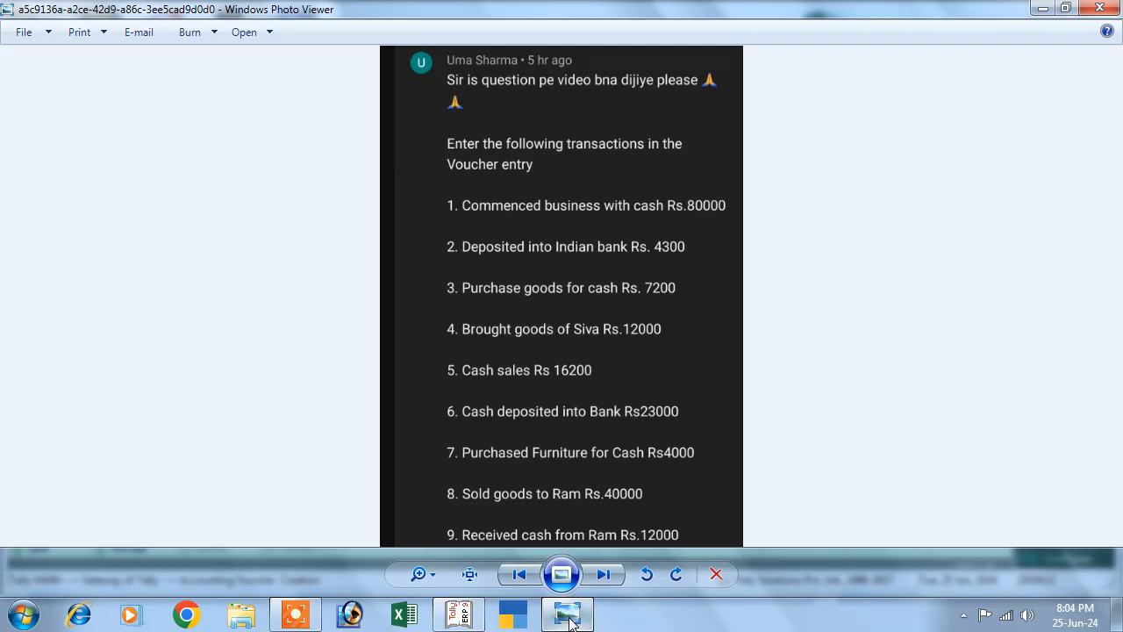
pyautogui.click(568, 617)
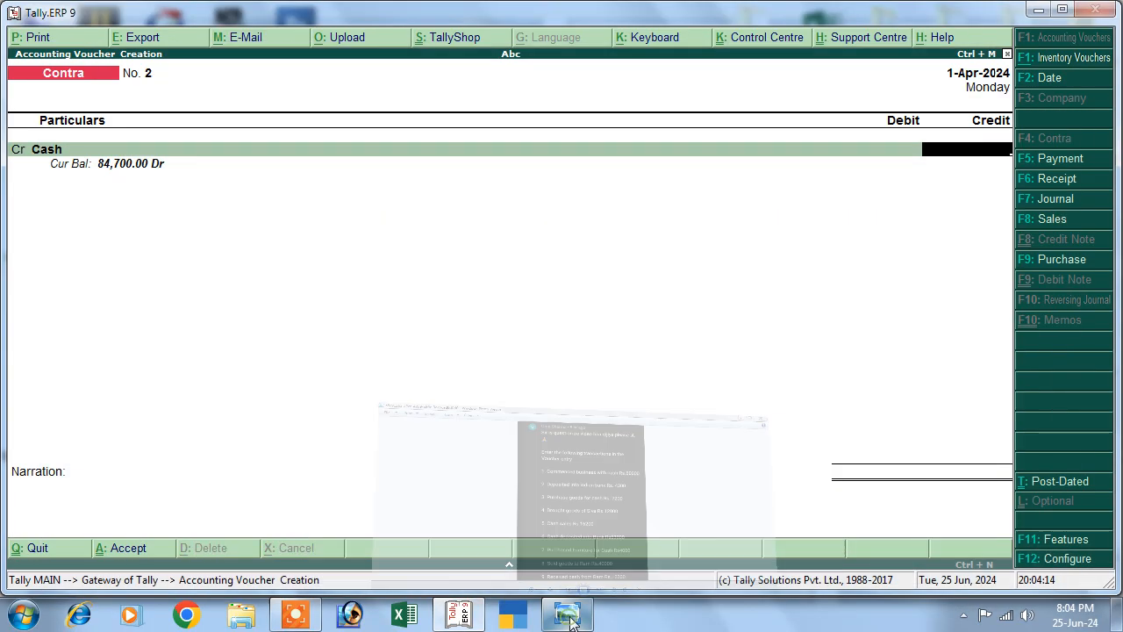
pyautogui.write('23,000')
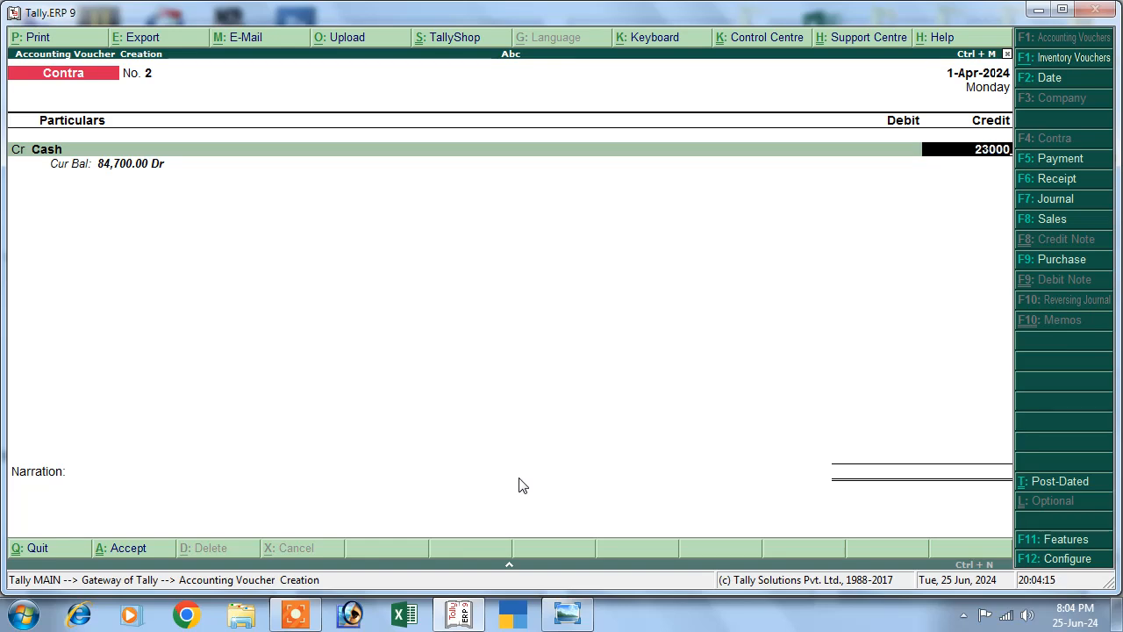
pyautogui.press('Return')
pyautogui.press('Return')
pyautogui.press('Return')
pyautogui.press('Return')
pyautogui.press('Return')
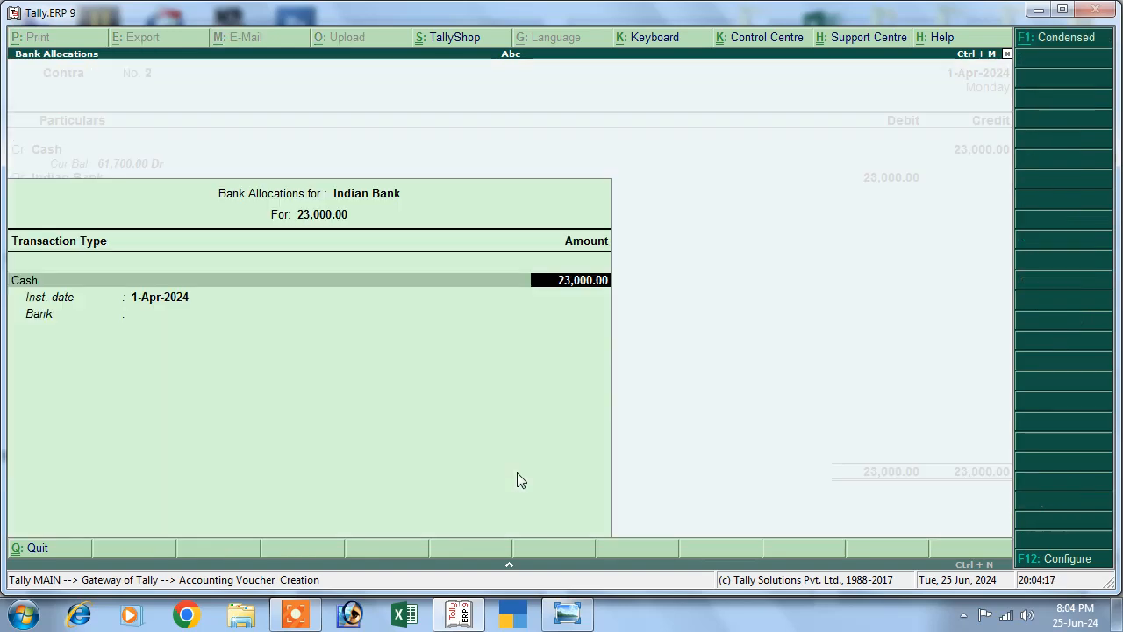
# Denominate the deposit as 230 notes of 100 and save Contra voucher No. 2.
pyautogui.press('Return')
pyautogui.press('Return')
pyautogui.press('Return')
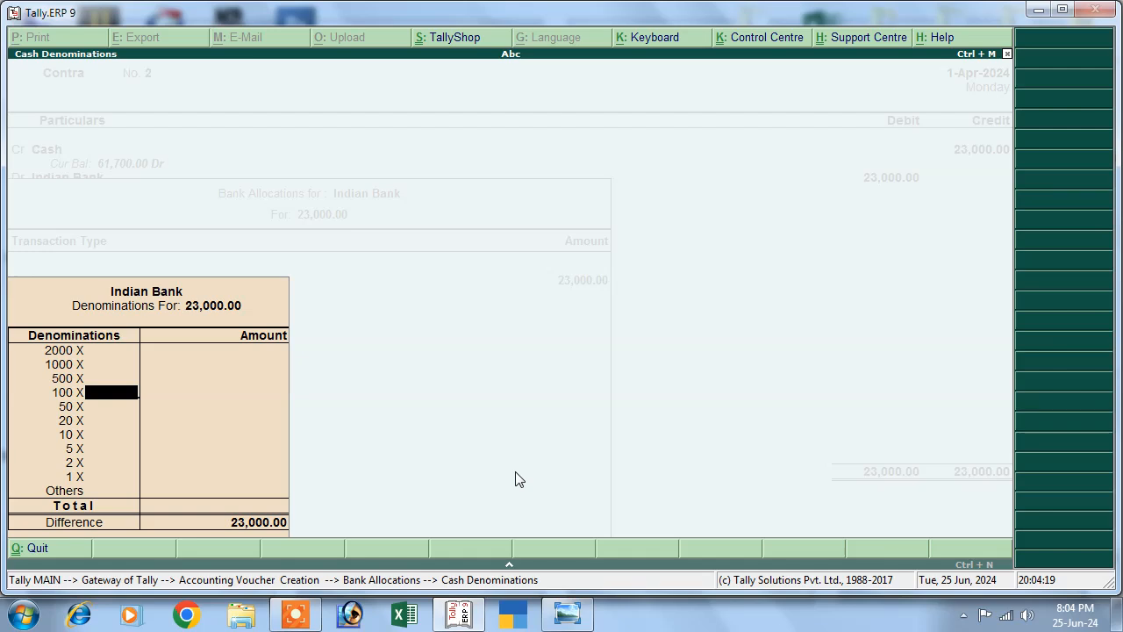
pyautogui.write('2300')
pyautogui.press('Return')
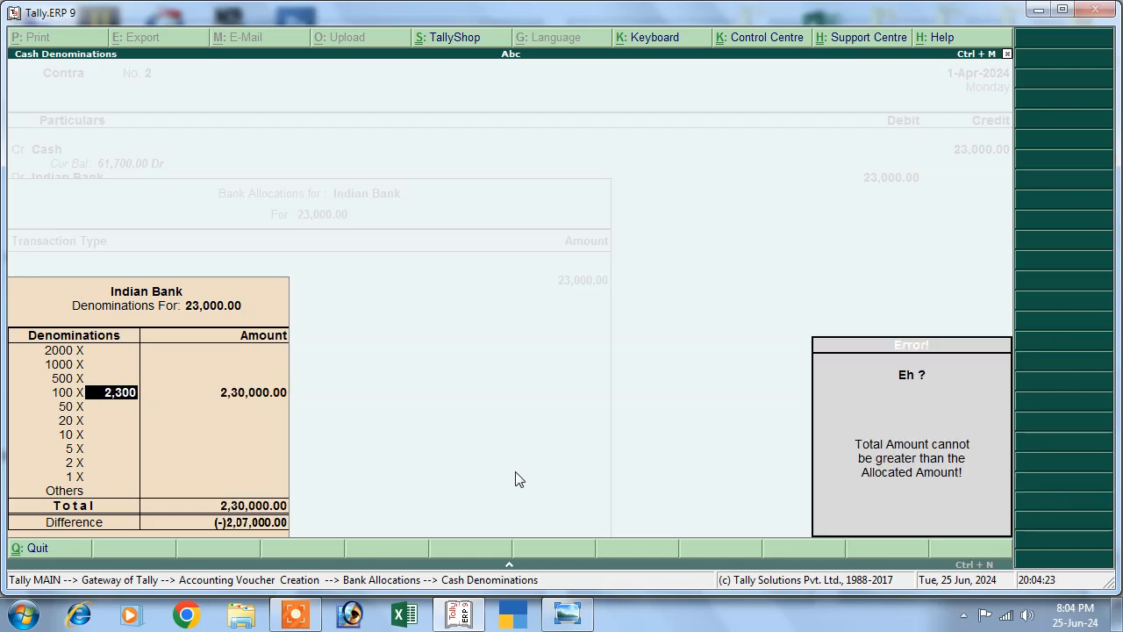
pyautogui.press('BackSpace')
pyautogui.press('Return')
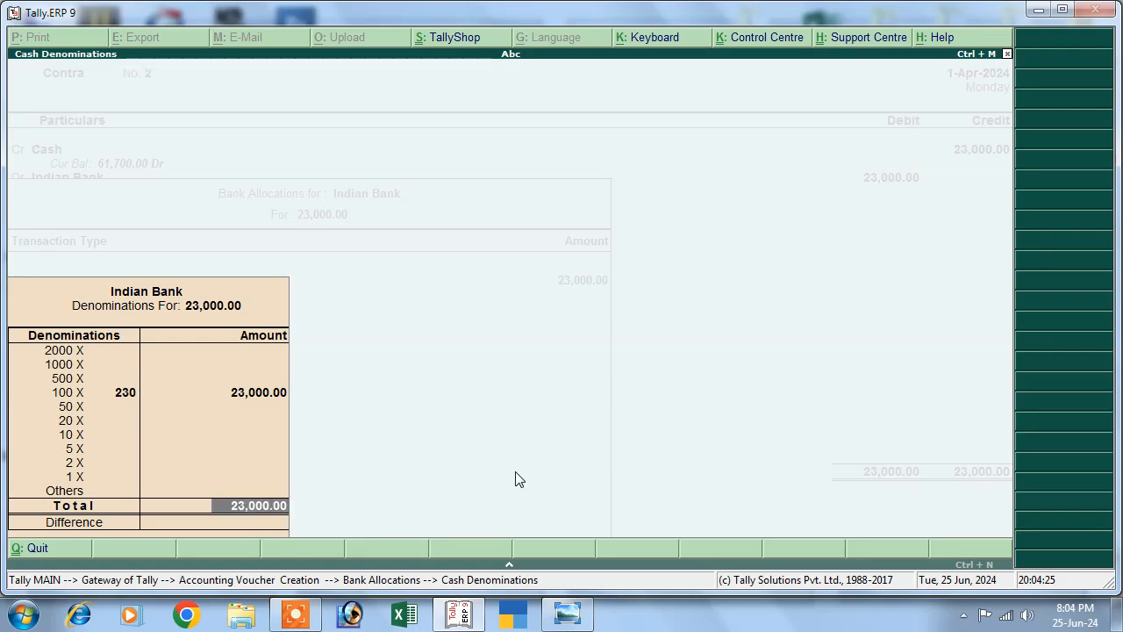
pyautogui.press('Return')
pyautogui.press('Return')
pyautogui.press('Return')
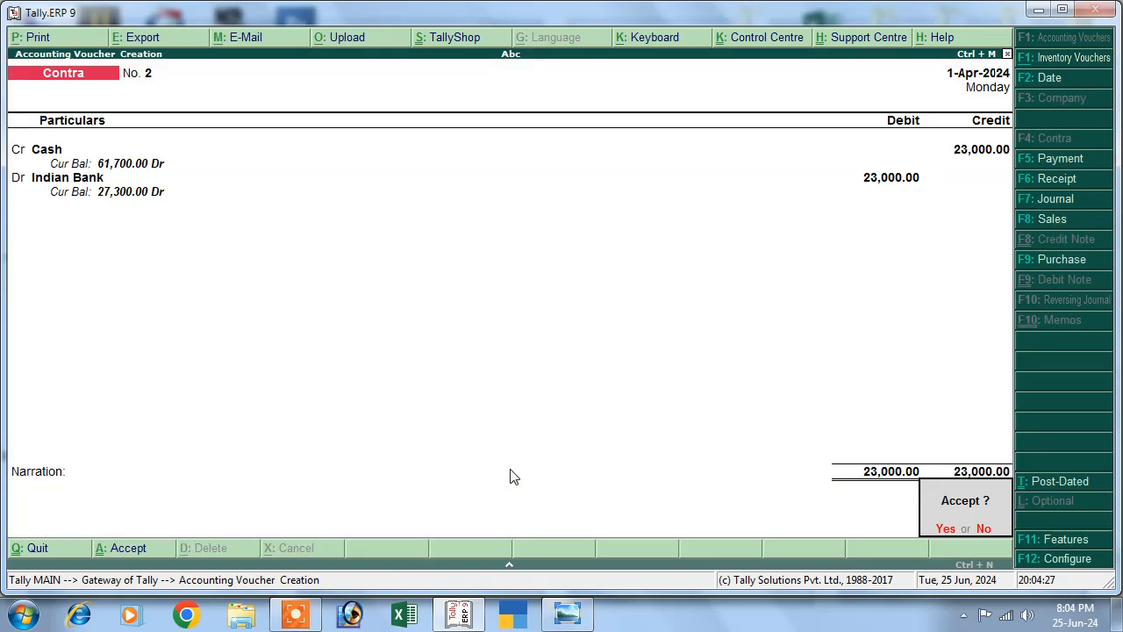
pyautogui.press('Return')
# Start a Purchase voucher in accounting layout with Cash as the credited ledger.
pyautogui.click(462, 612)
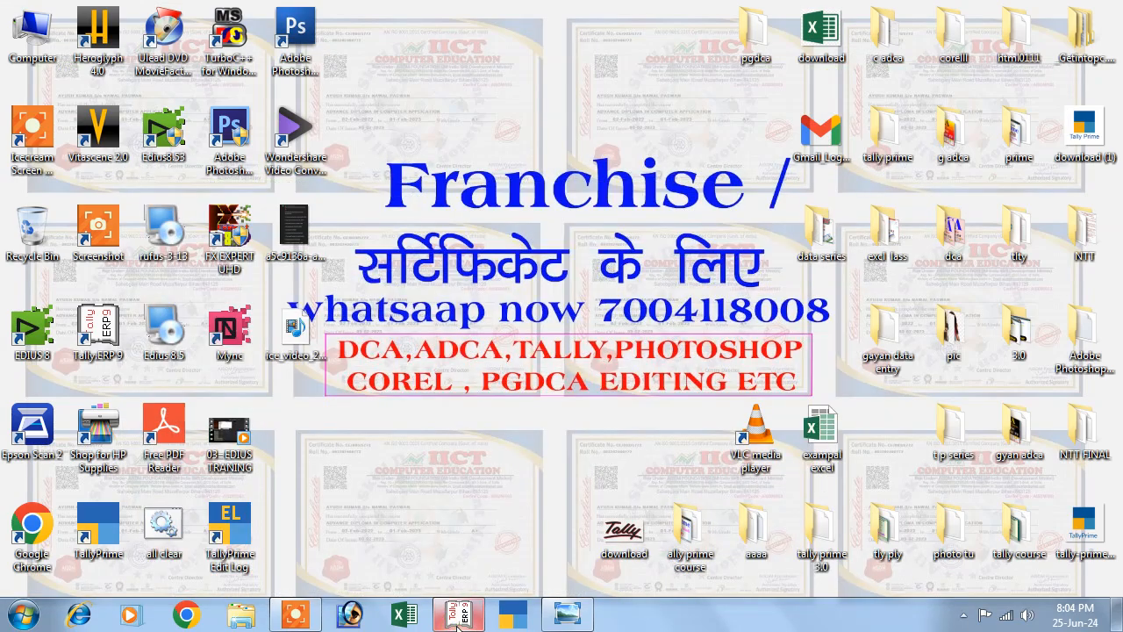
pyautogui.click(569, 616)
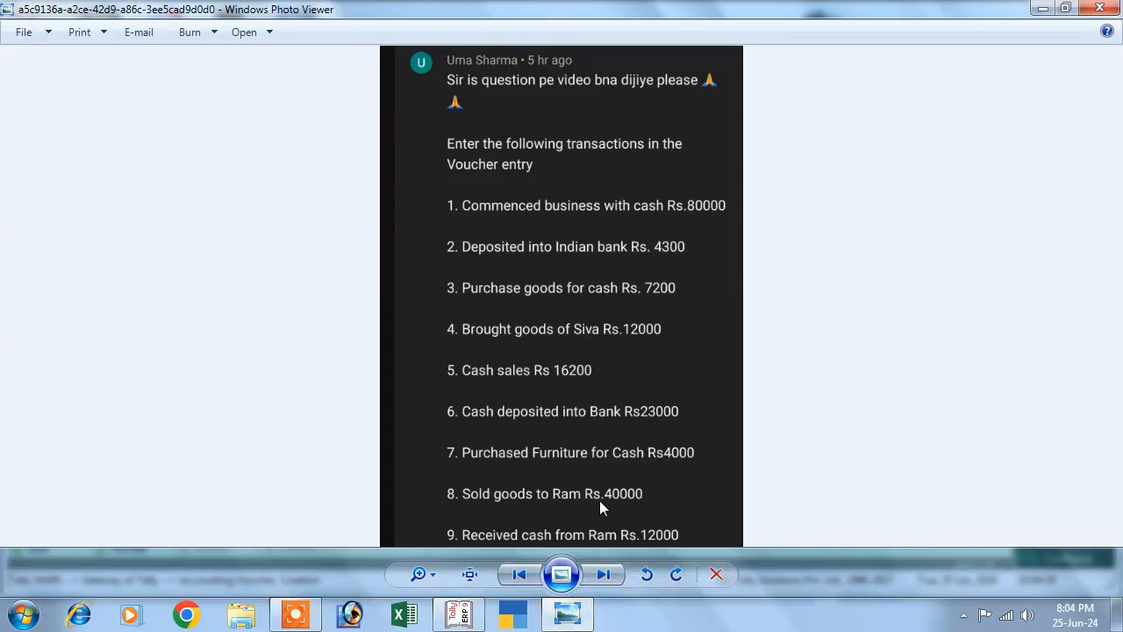
pyautogui.click(458, 614)
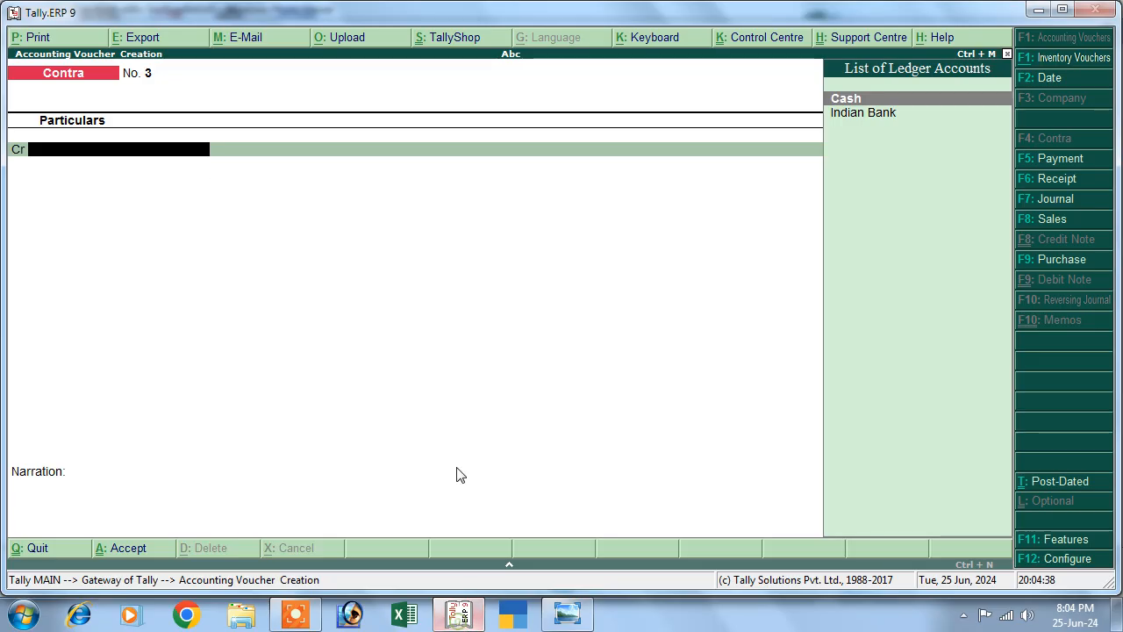
pyautogui.click(1027, 259)
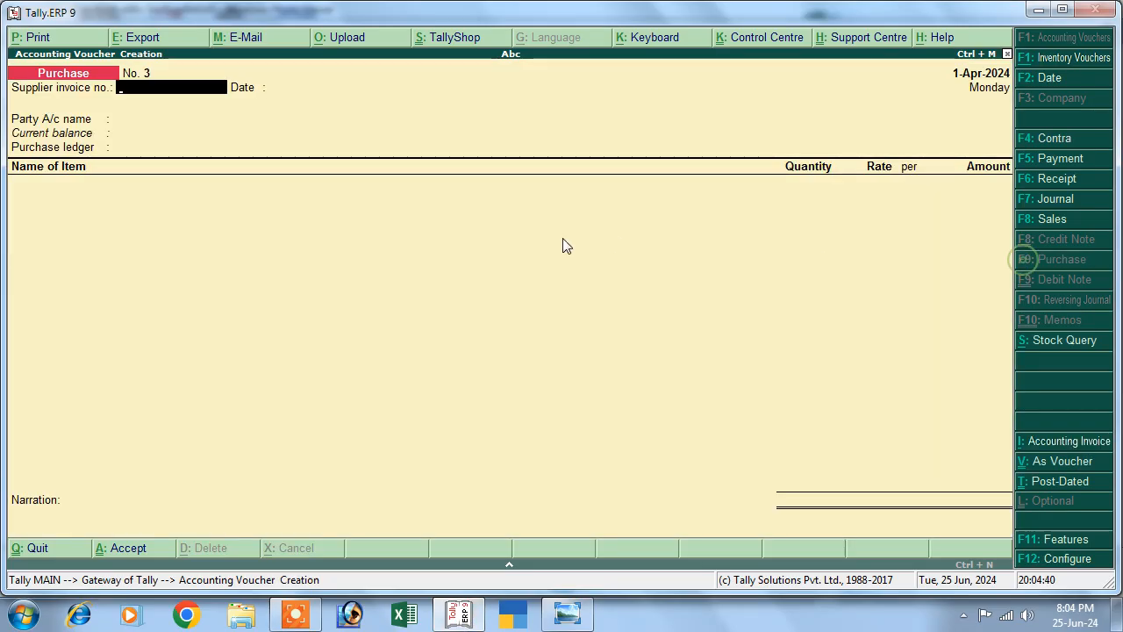
pyautogui.hotkey('ctrl', 'v')
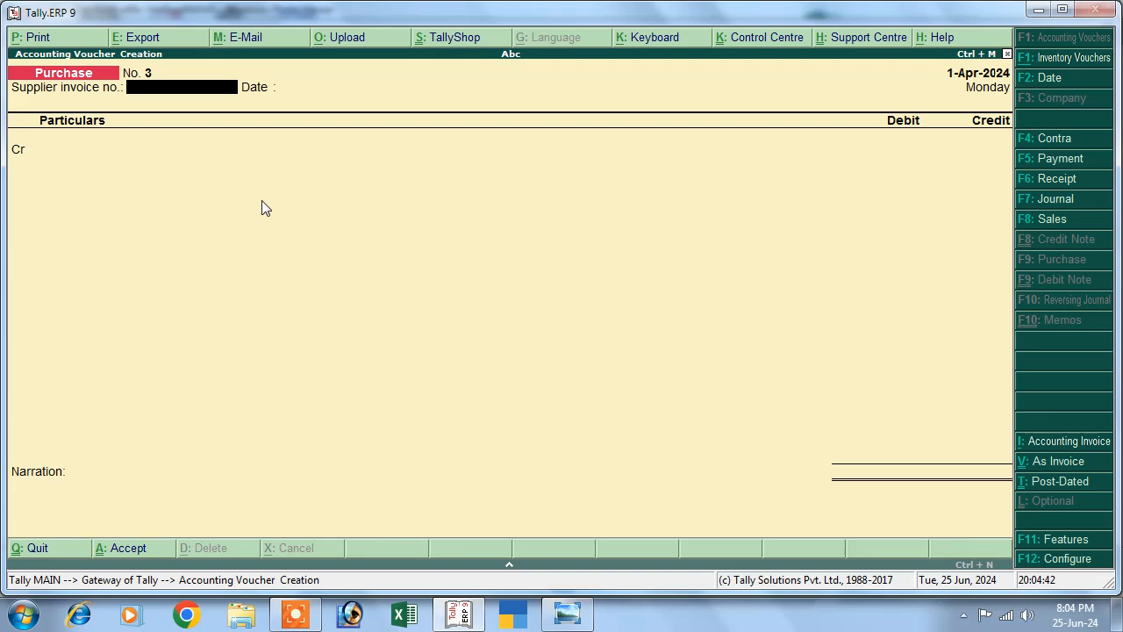
pyautogui.press('Return')
pyautogui.press('Return')
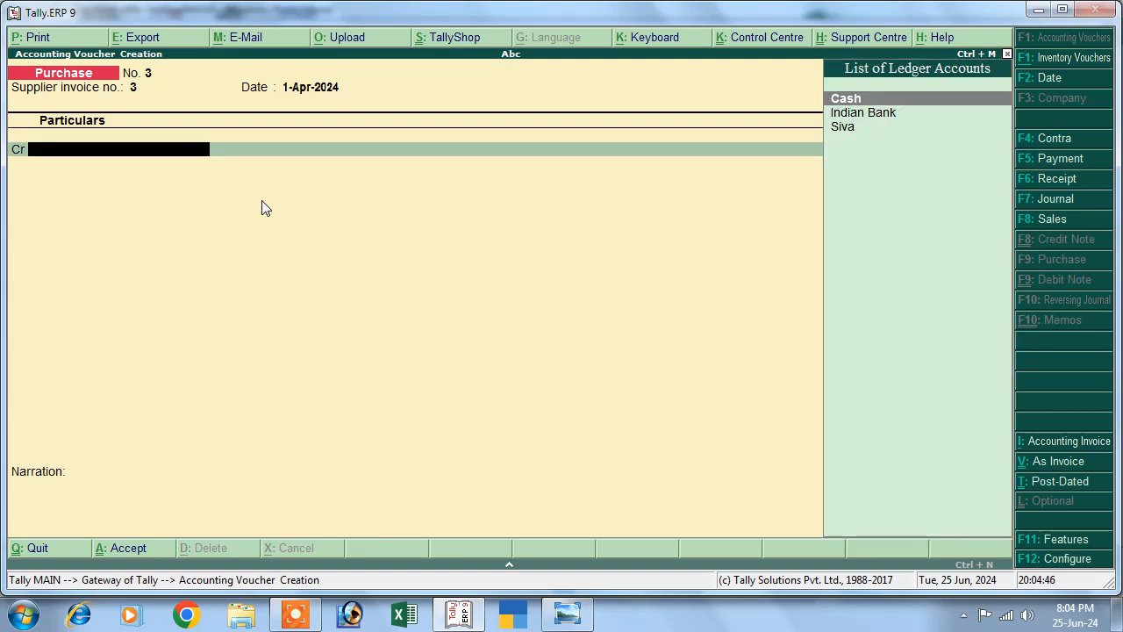
pyautogui.press('Return')
pyautogui.press('Return')
pyautogui.press('Return')
pyautogui.press('Return')
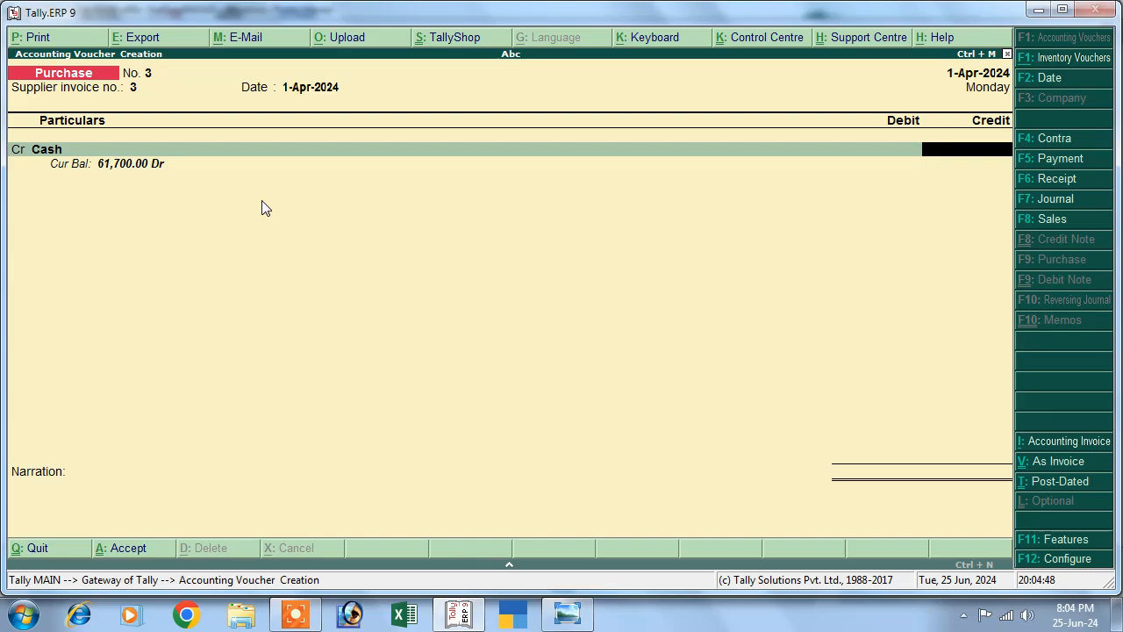
# Credit Cash 4000 and debit Purchase, then view the transaction list.
pyautogui.click(566, 614)
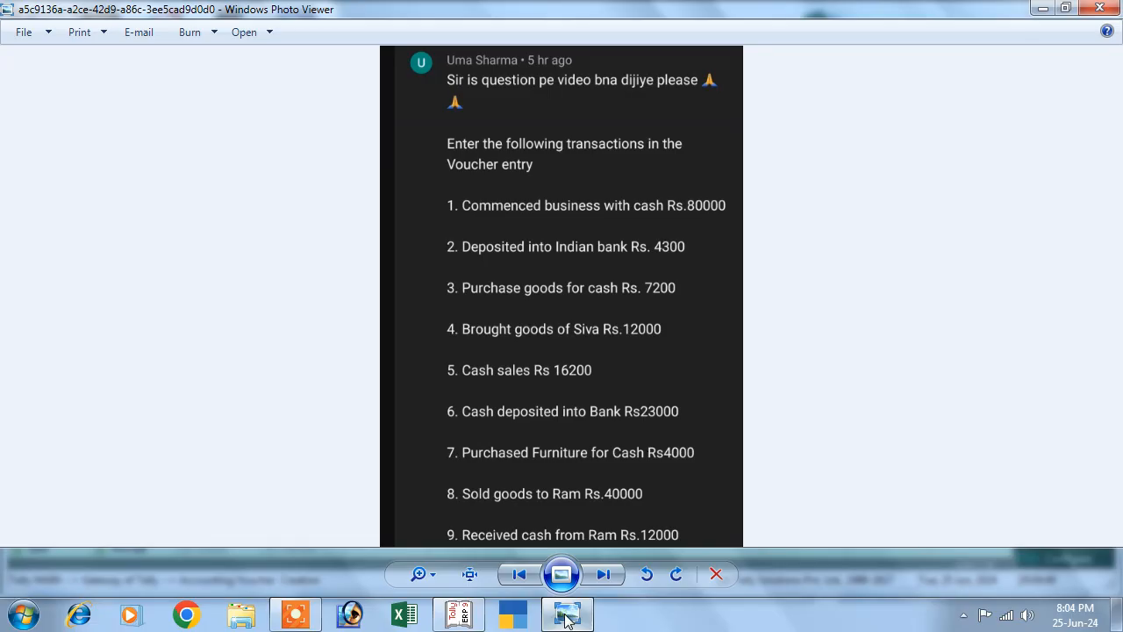
pyautogui.click(566, 614)
pyautogui.write('4000')
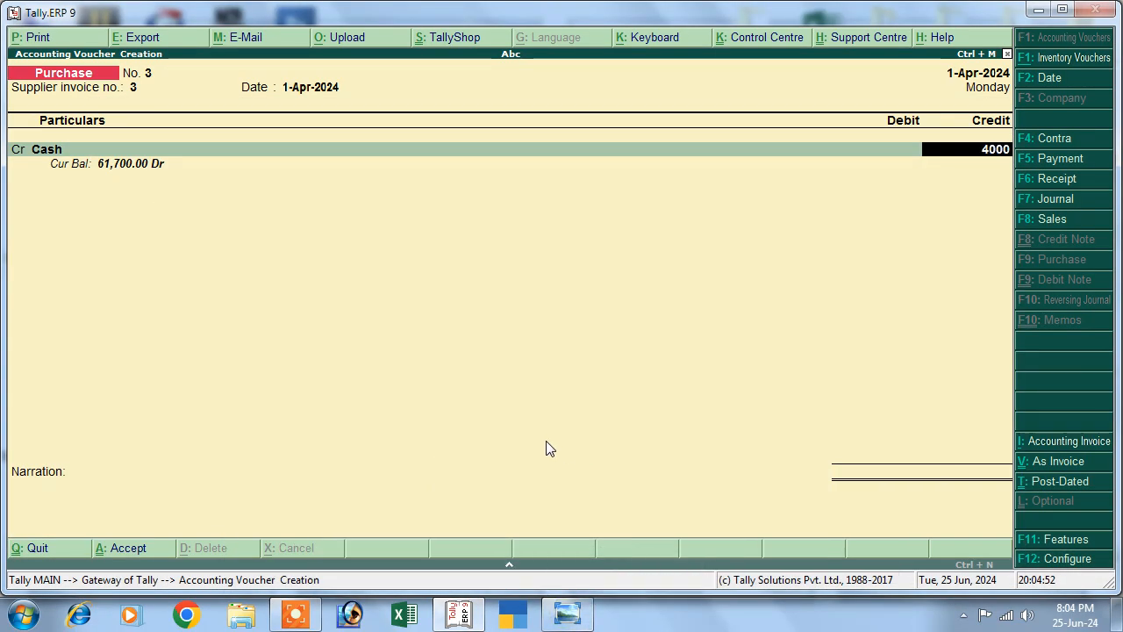
pyautogui.press('Return')
pyautogui.press('Return')
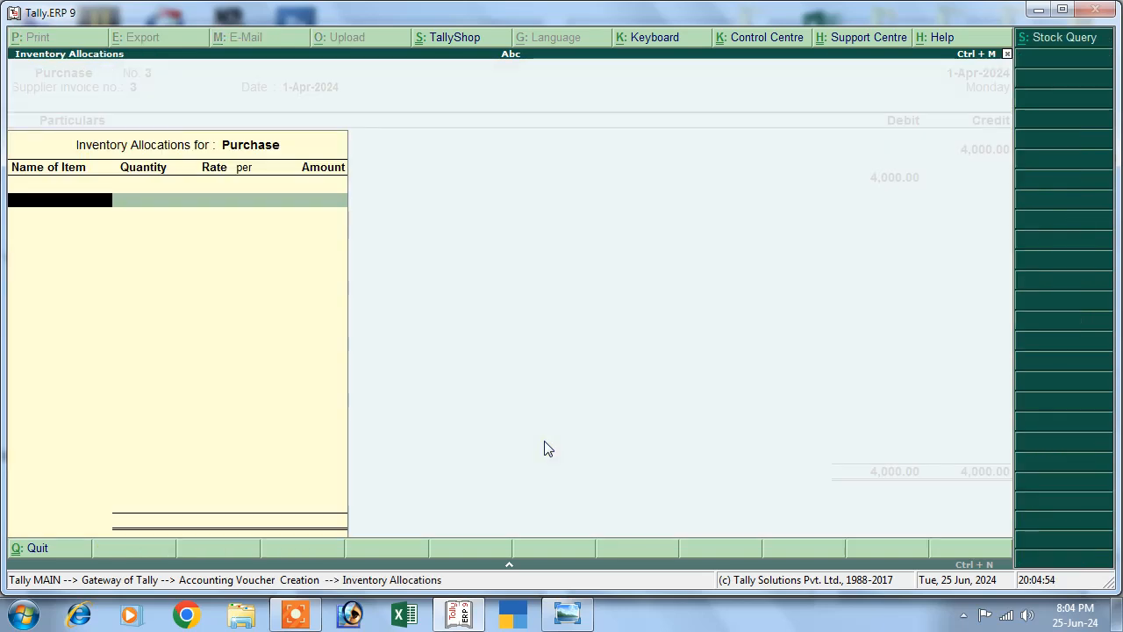
pyautogui.press('Return')
pyautogui.press('Return')
pyautogui.press('Return')
pyautogui.press('Return')
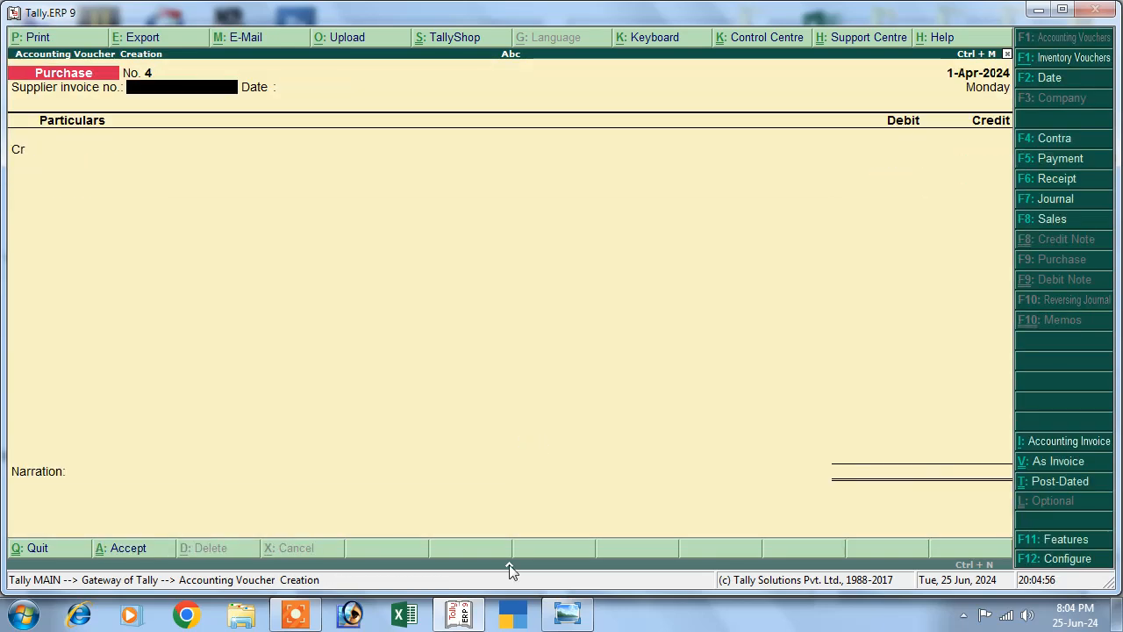
pyautogui.click(566, 614)
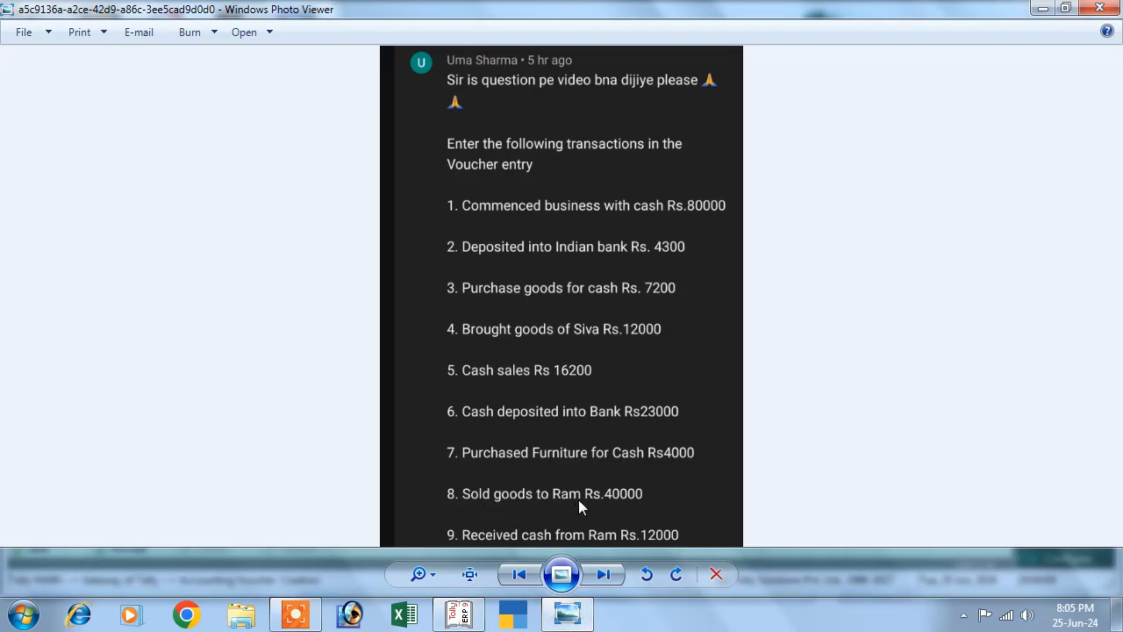
# Open Sales voucher No. 2 in accounting layout with reference 2 and browse ledgers for the debit party.
pyautogui.click(458, 614)
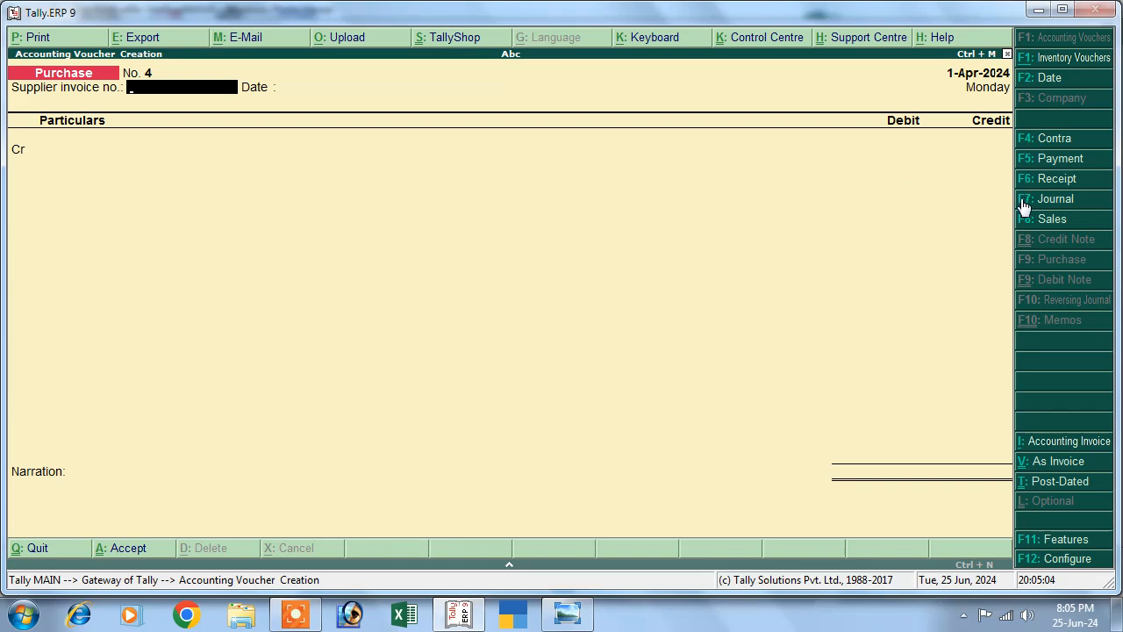
pyautogui.click(1045, 219)
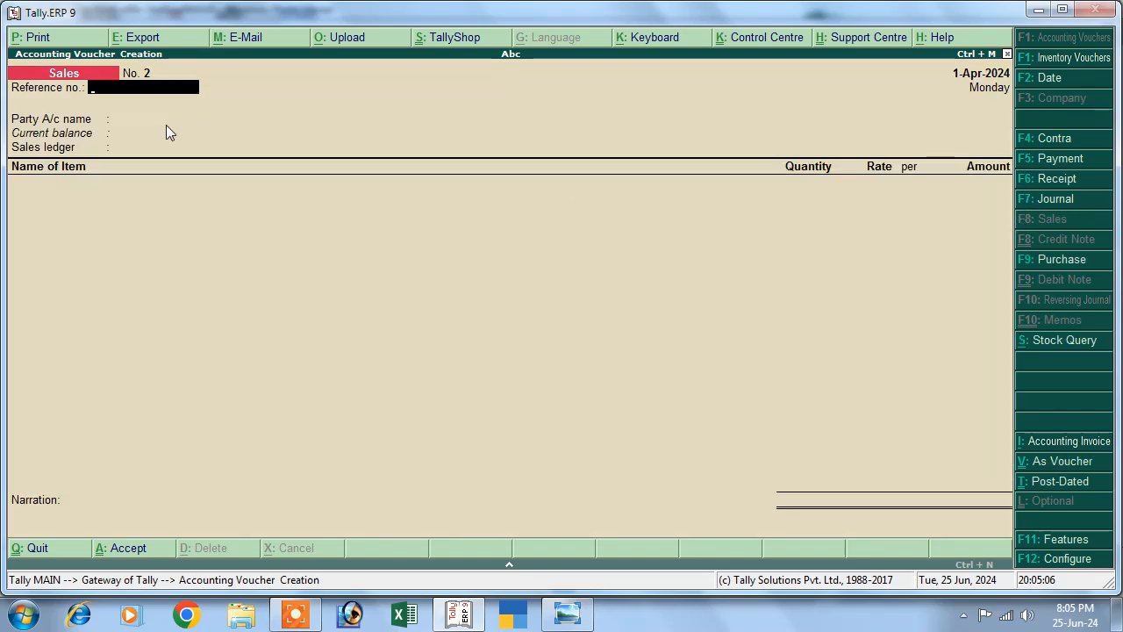
pyautogui.hotkey('ctrl', 'v')
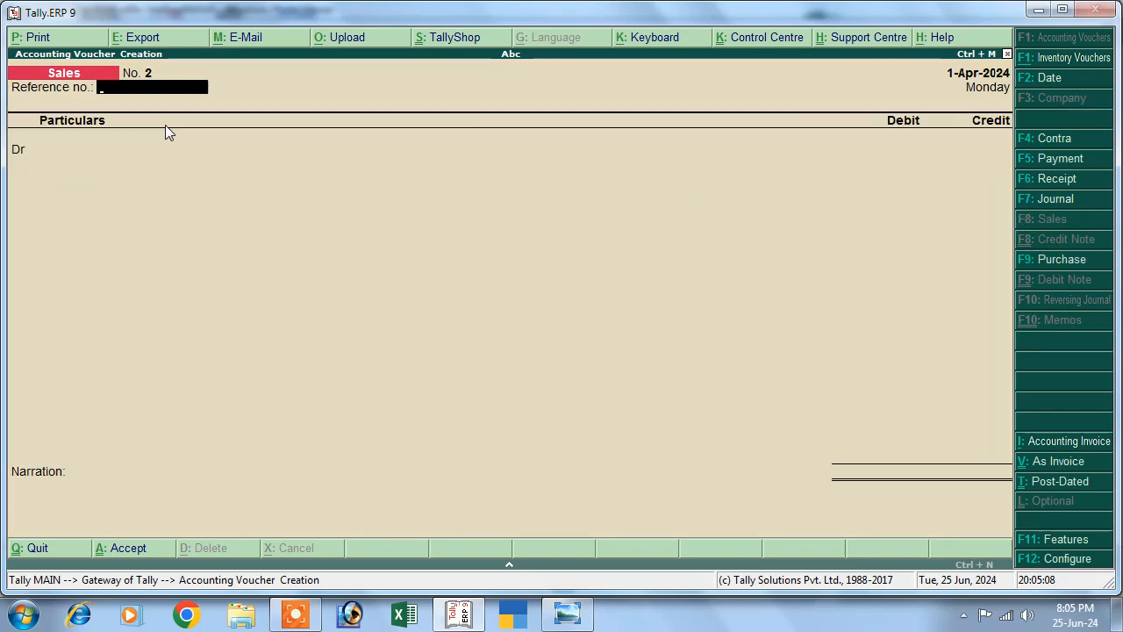
pyautogui.write('2')
pyautogui.press('Return')
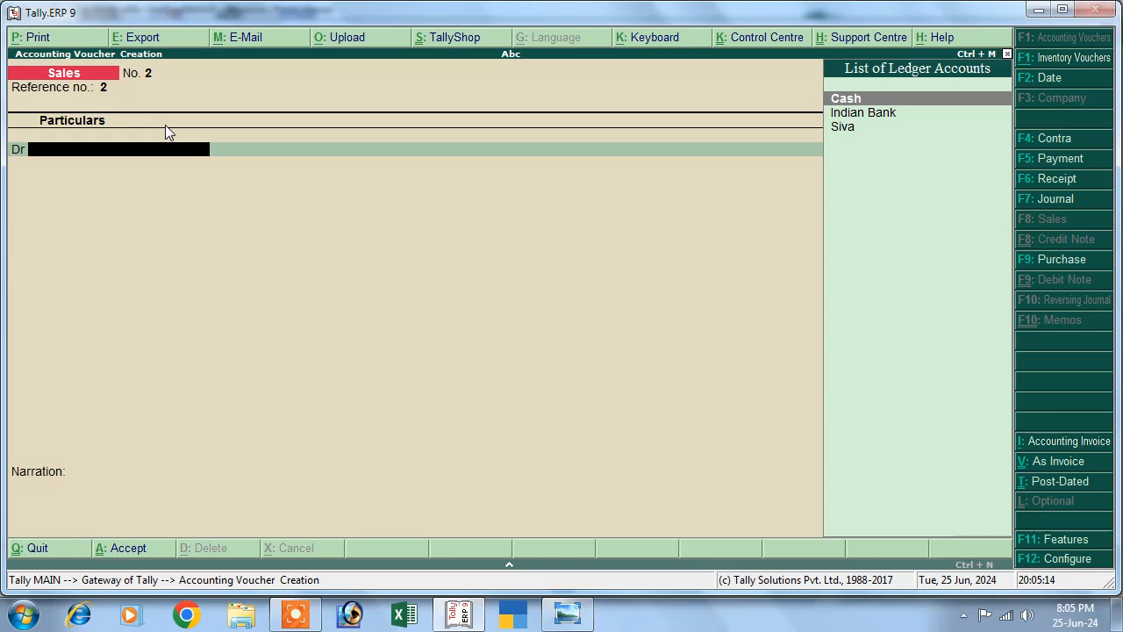
pyautogui.press('Down')
pyautogui.press('Up')
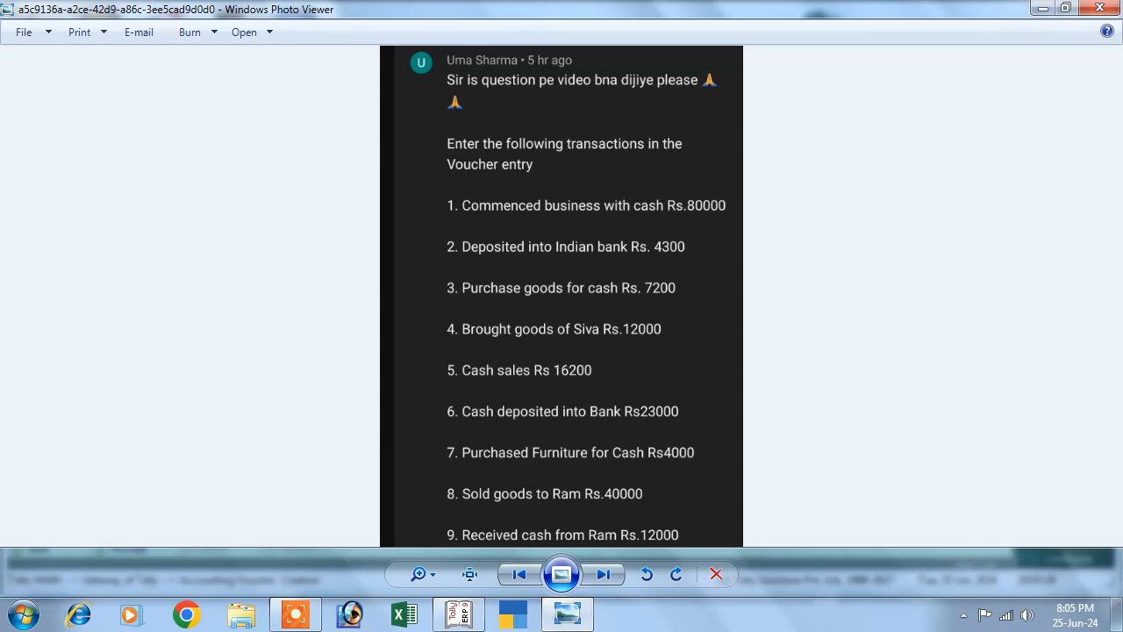
pyautogui.click(461, 615)
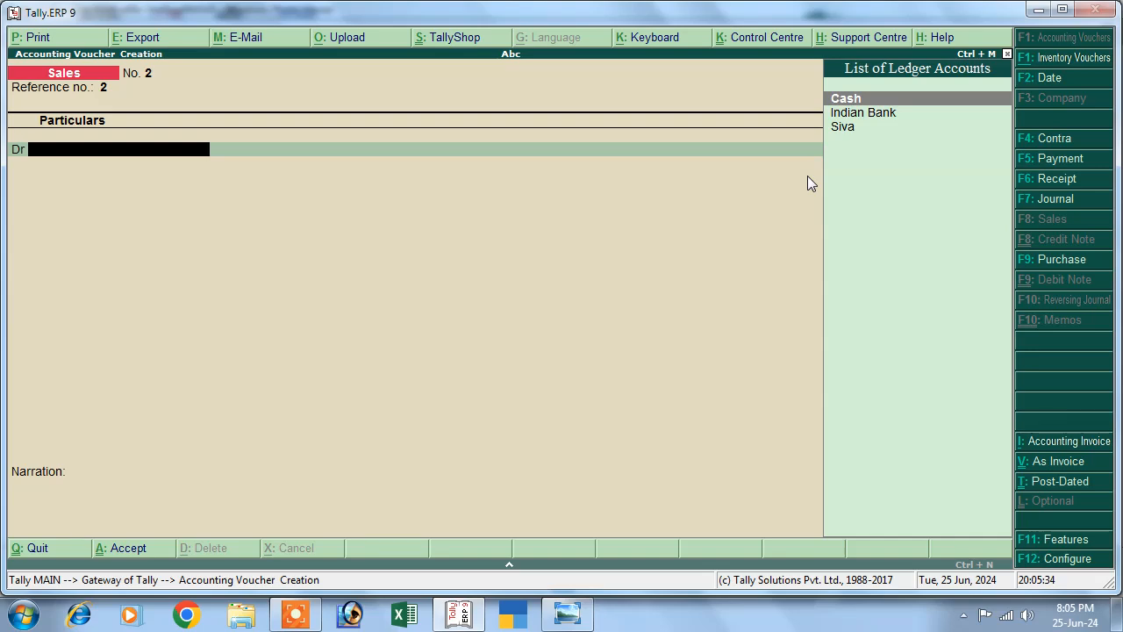
pyautogui.press('Down')
pyautogui.press('Down')
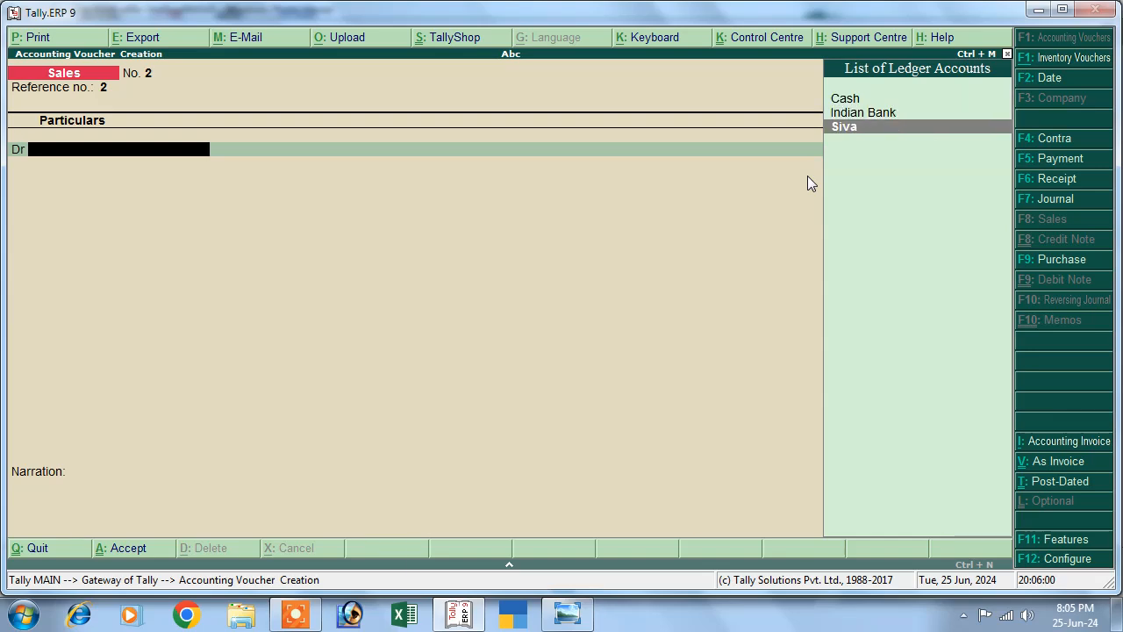
# Create the customer's ledger under Sundry Debtors from within the sales voucher.
pyautogui.hotkey('alt', 'c')
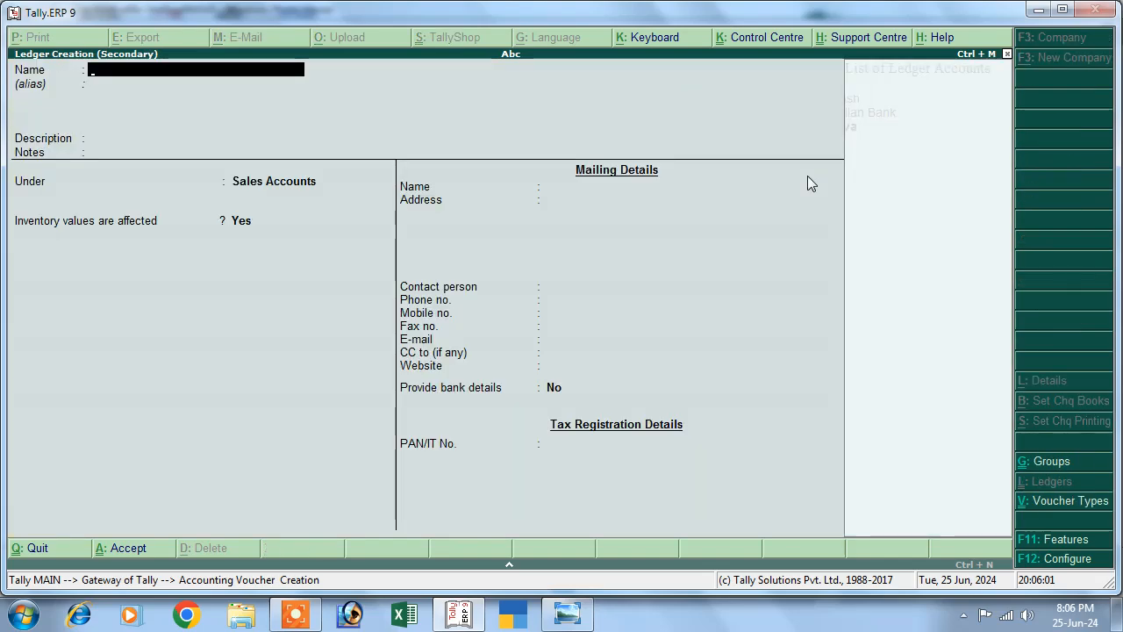
pyautogui.write('Ram')
pyautogui.press('Return')
pyautogui.press('Return')
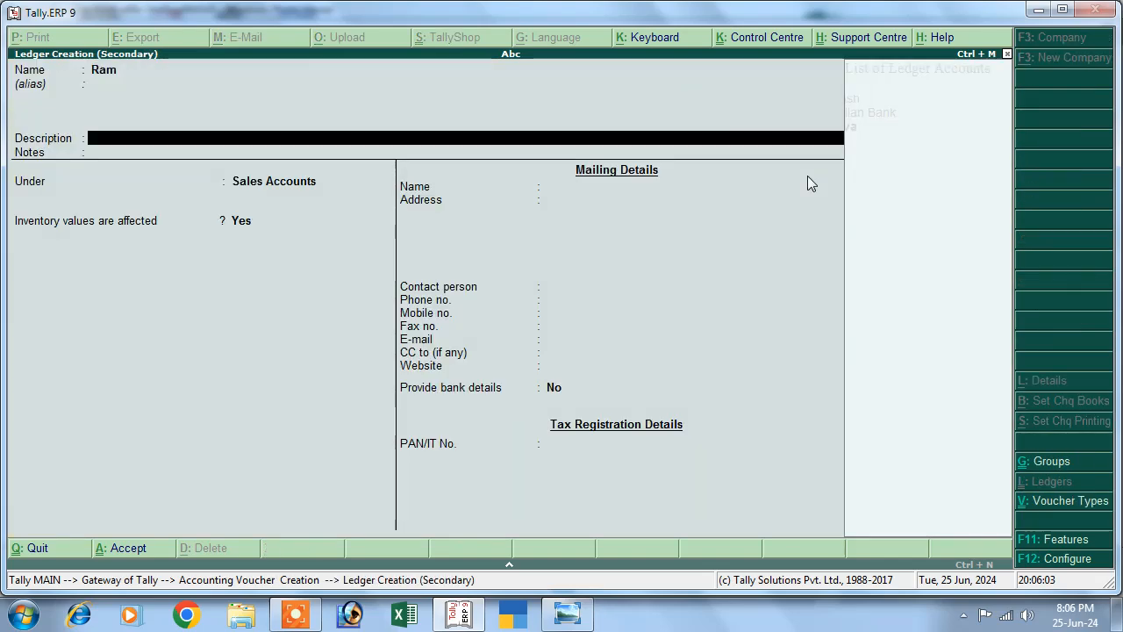
pyautogui.press('Return')
pyautogui.press('Return')
pyautogui.write('S')
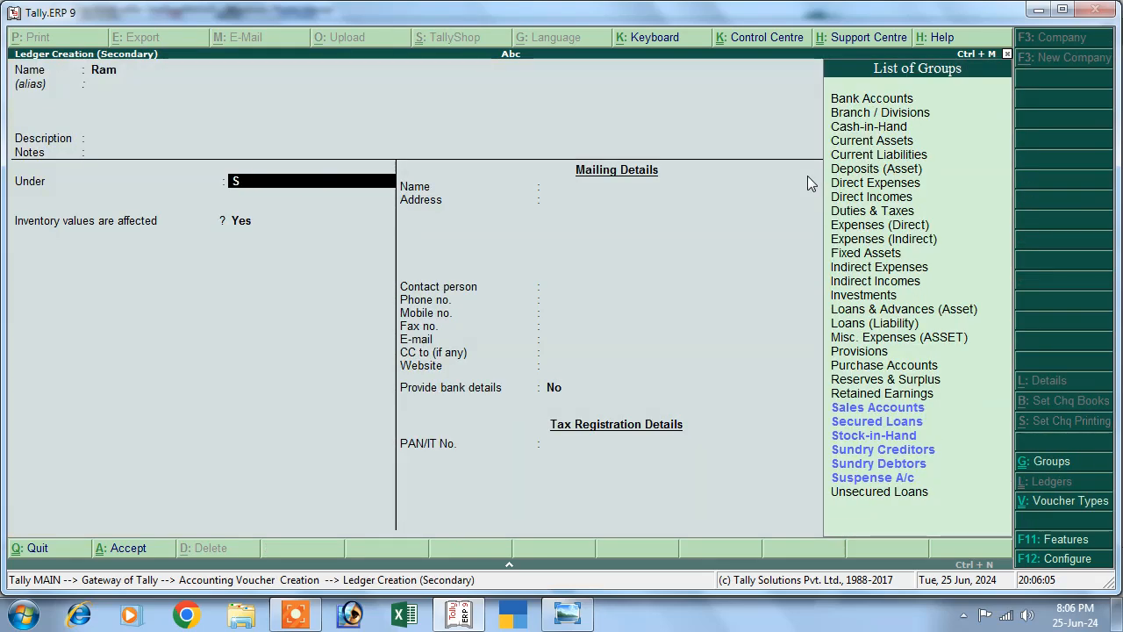
pyautogui.press('Down')
pyautogui.press('Down')
pyautogui.press('Down')
pyautogui.press('Down')
pyautogui.press('Return')
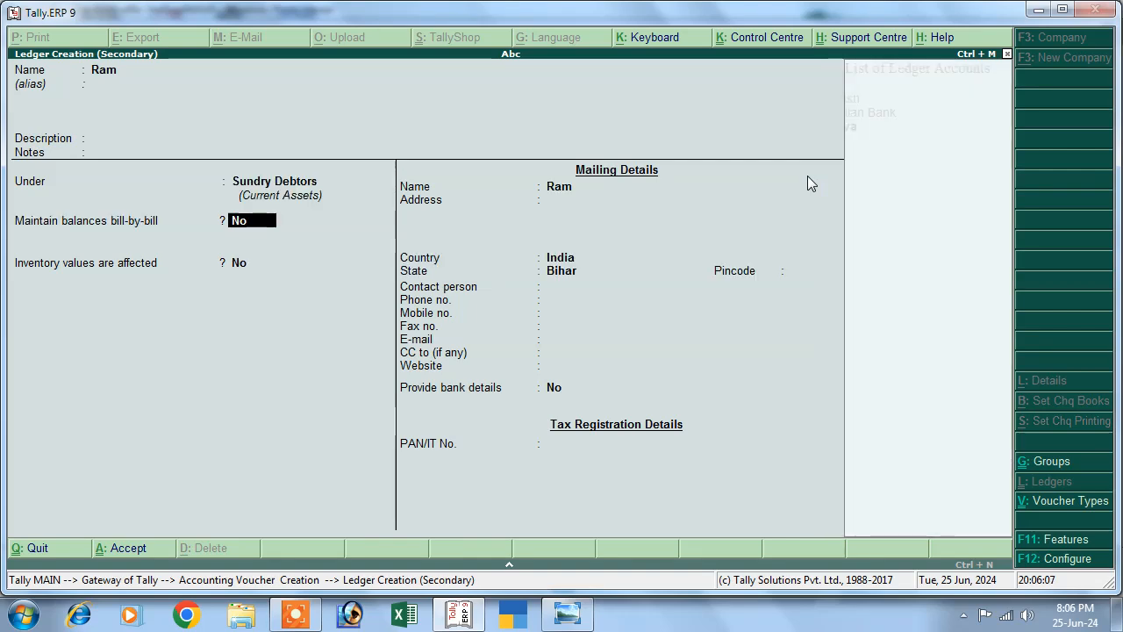
pyautogui.press('Return')
pyautogui.press('Return')
pyautogui.press('Return')
pyautogui.press('Return')
pyautogui.press('Return')
pyautogui.press('Return')
pyautogui.press('Return')
pyautogui.press('Return')
pyautogui.press('Return')
pyautogui.press('Return')
pyautogui.press('Return')
pyautogui.press('Return')
pyautogui.press('Return')
pyautogui.press('Return')
pyautogui.press('Return')
pyautogui.press('Return')
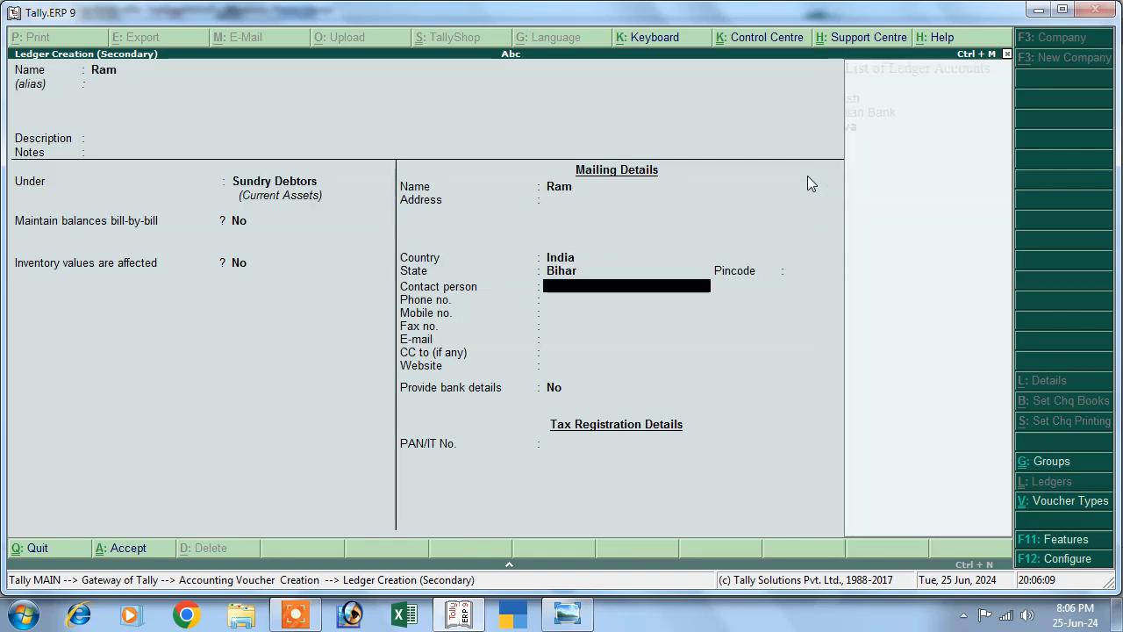
pyautogui.press('Return')
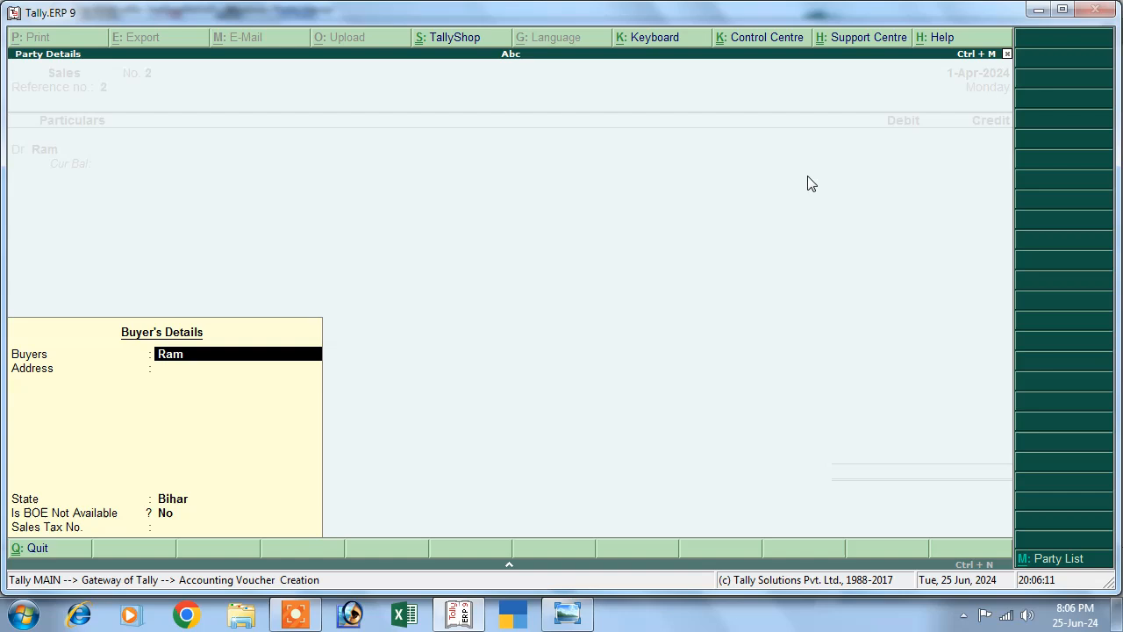
pyautogui.press('Return')
pyautogui.press('Return')
pyautogui.press('Return')
pyautogui.press('Return')
# Debit the customer 40,000, credit Sales, and skip inventory allocation.
pyautogui.press('Return')
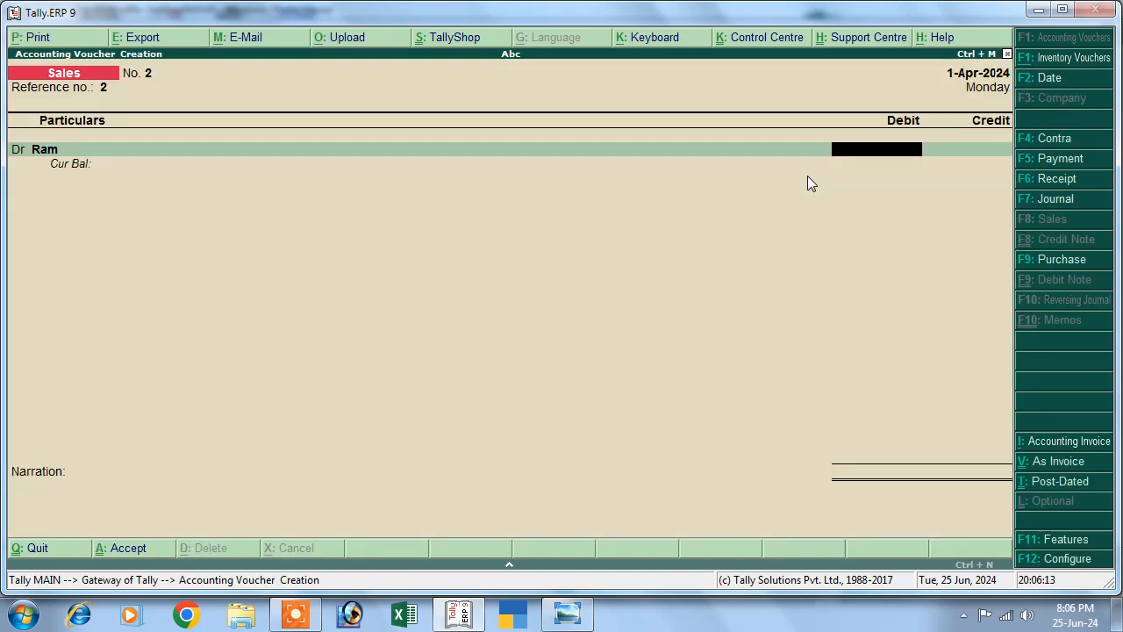
pyautogui.write('40000')
pyautogui.press('Return')
pyautogui.press('Return')
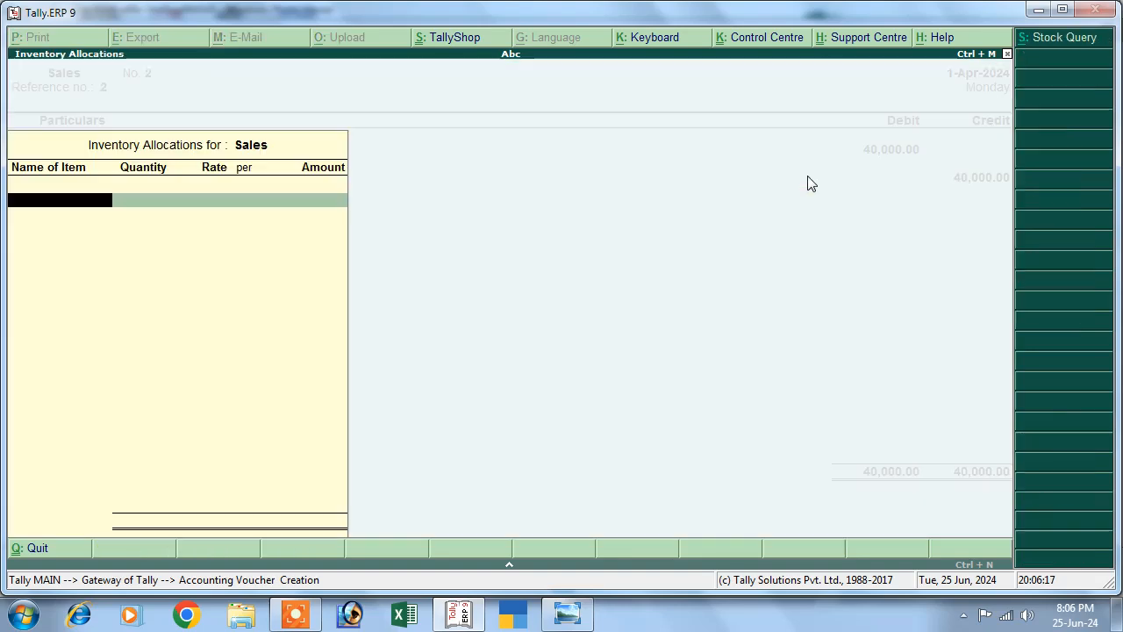
pyautogui.press('Return')
pyautogui.press('Return')
pyautogui.press('Return')
pyautogui.press('Return')
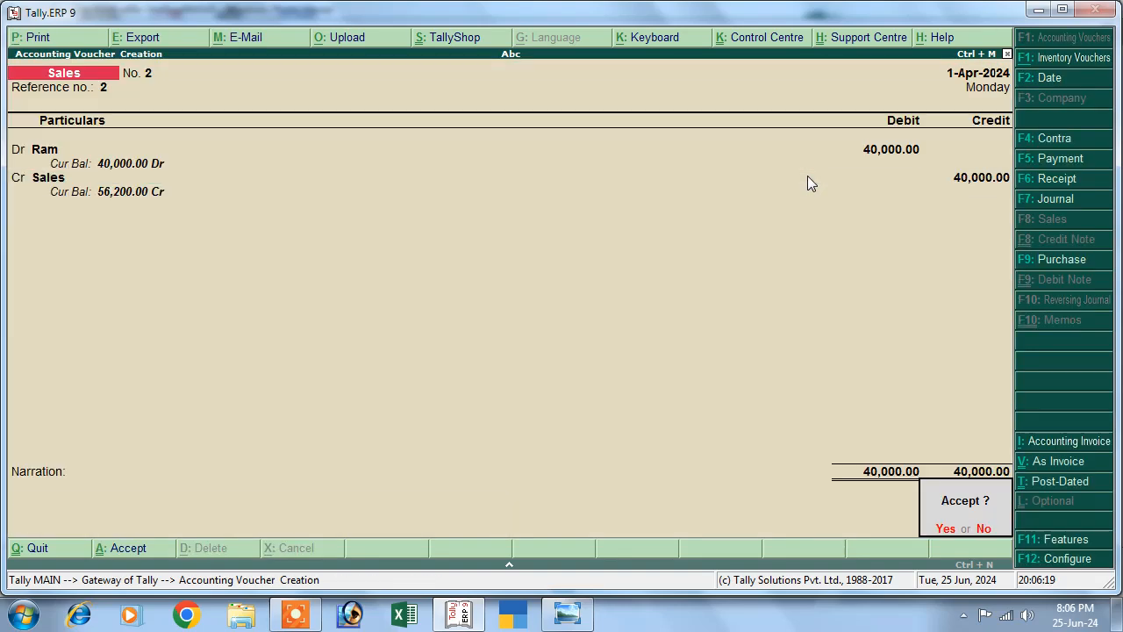
pyautogui.press('Return')
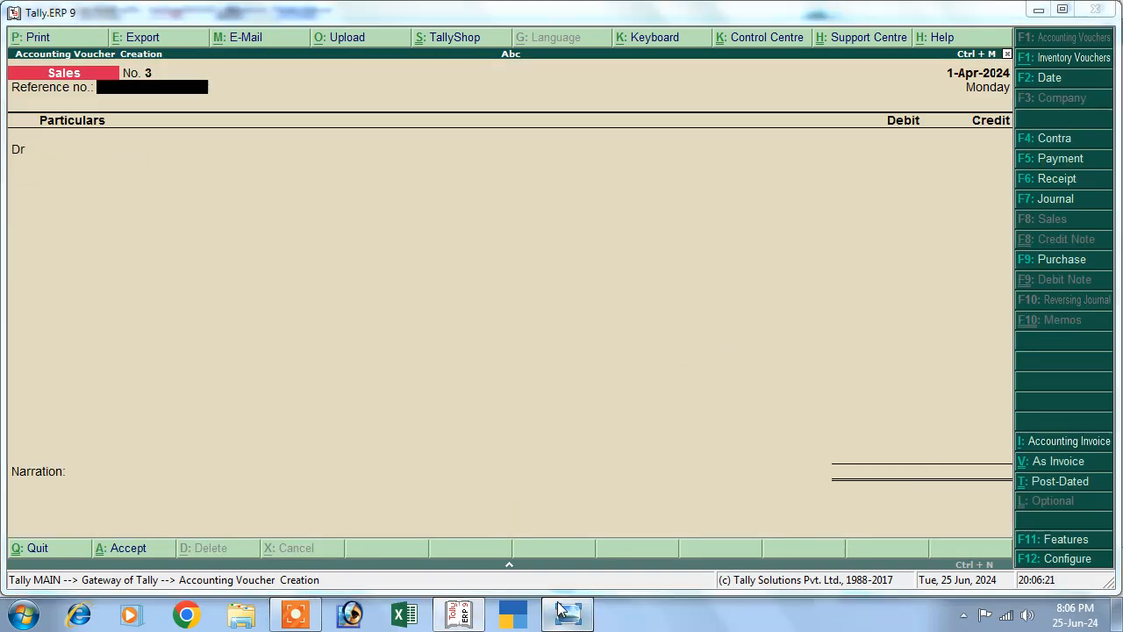
# Check the question image and start a Receipt voucher crediting the customer's ledger.
pyautogui.click(559, 607)
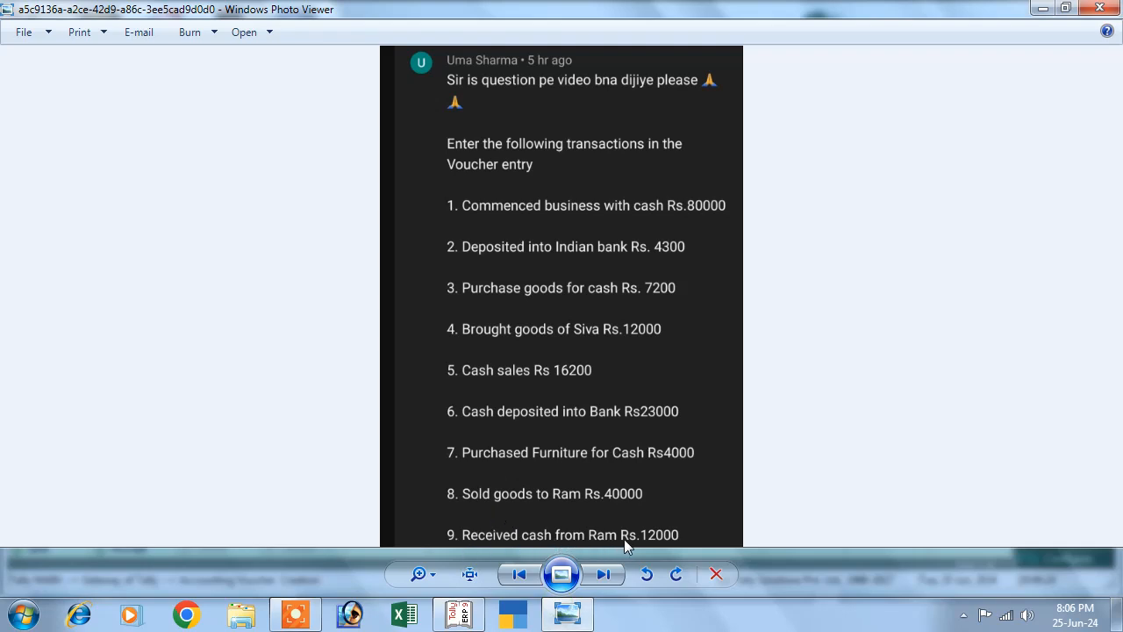
pyautogui.click(1042, 8)
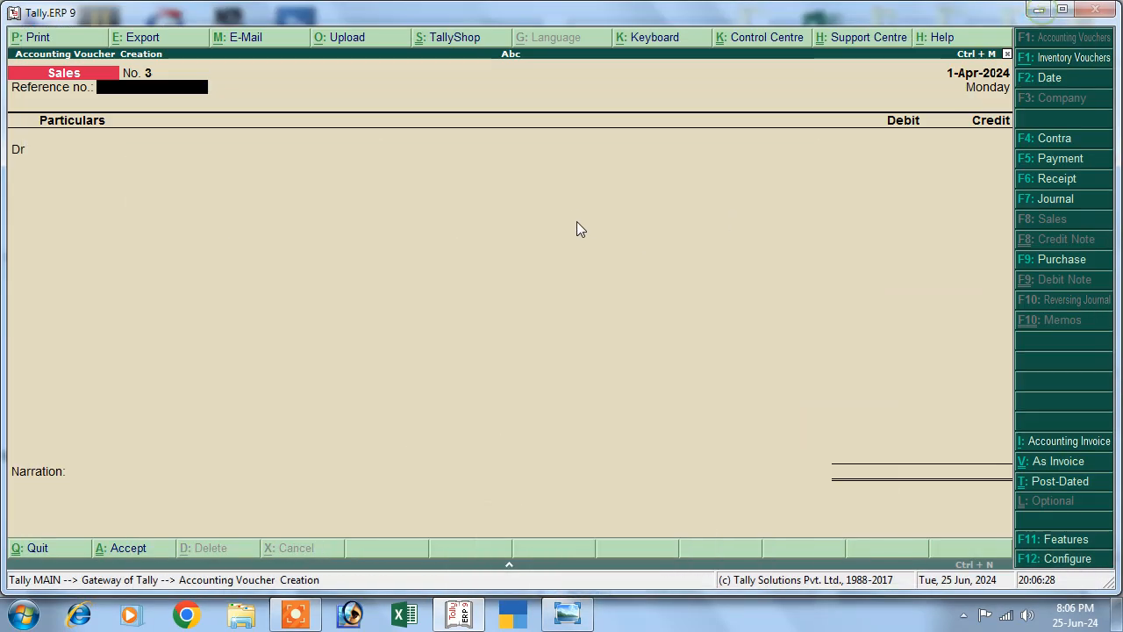
pyautogui.click(1023, 181)
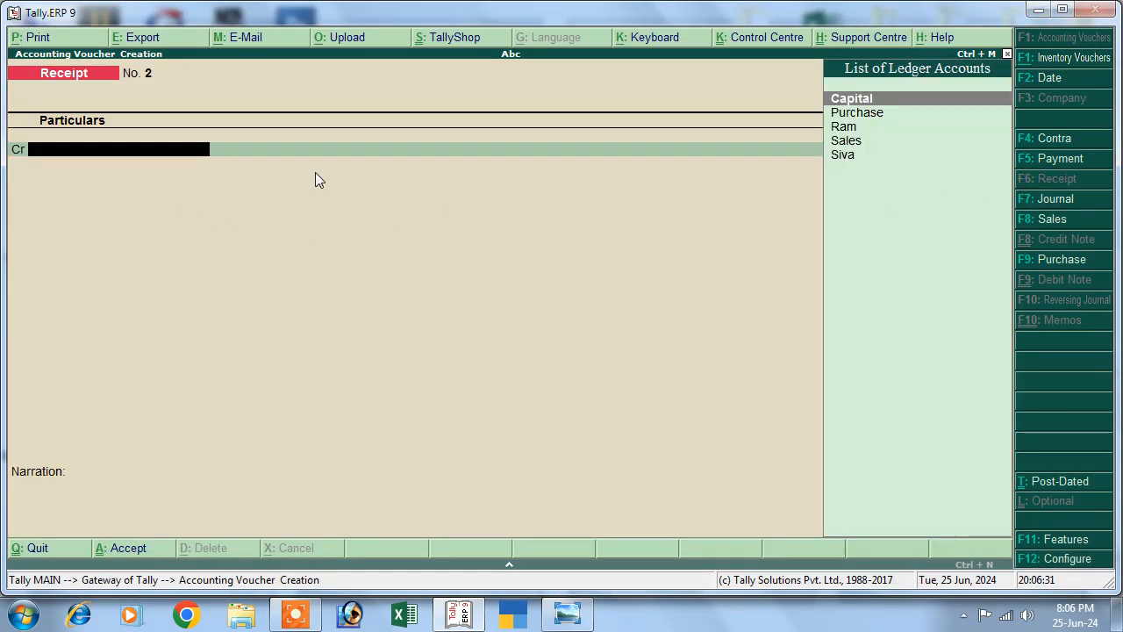
pyautogui.click(842, 126)
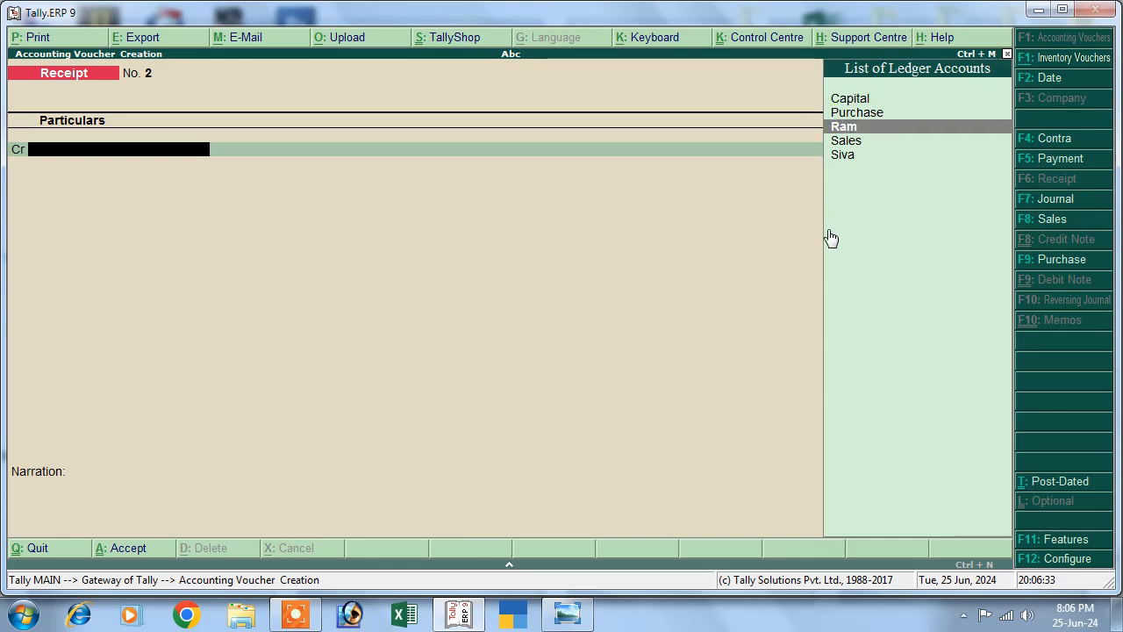
pyautogui.press('Return')
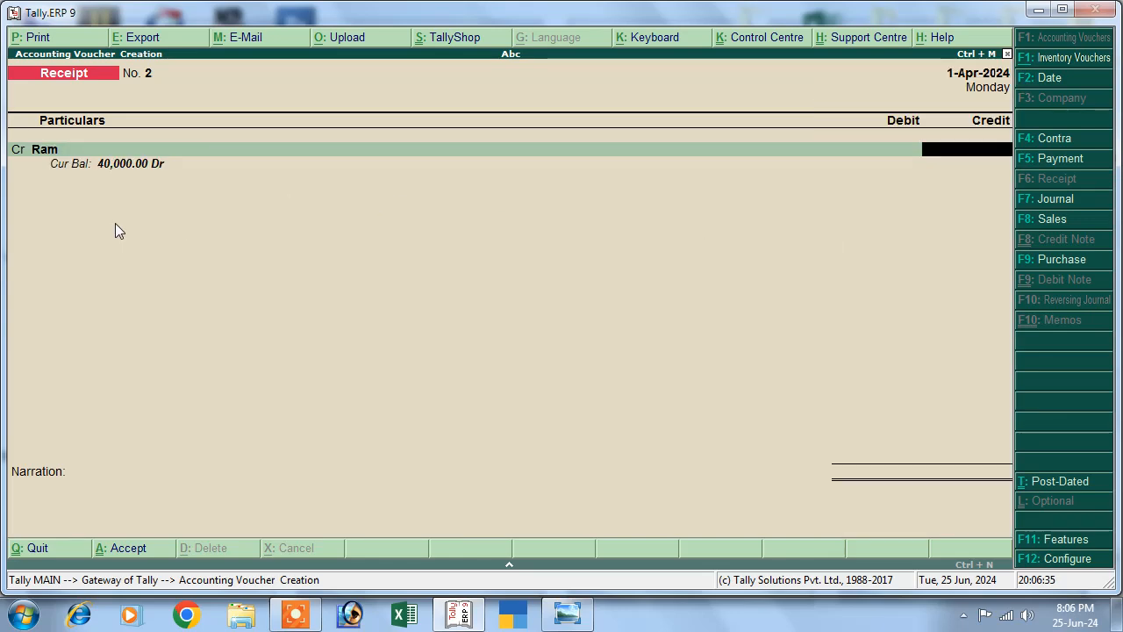
# Credit the customer 12,000, debit Cash 12,000, and save Receipt voucher No. 2.
pyautogui.write('12000')
pyautogui.press('Return')
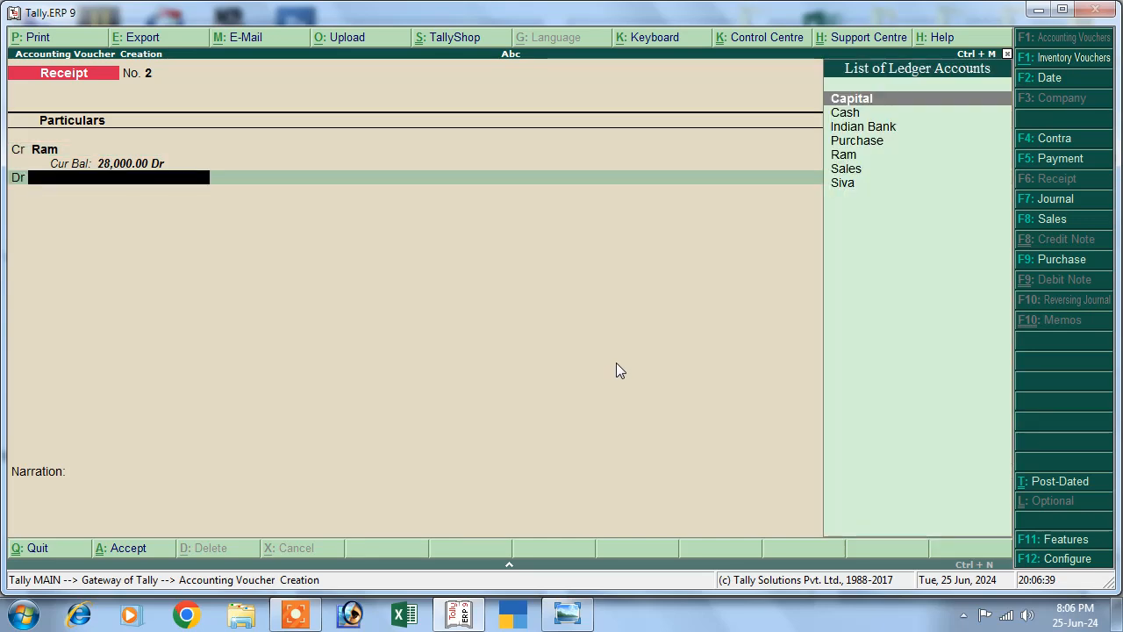
pyautogui.press('Down')
pyautogui.press('Return')
pyautogui.press('Return')
pyautogui.press('Return')
pyautogui.press('Return')
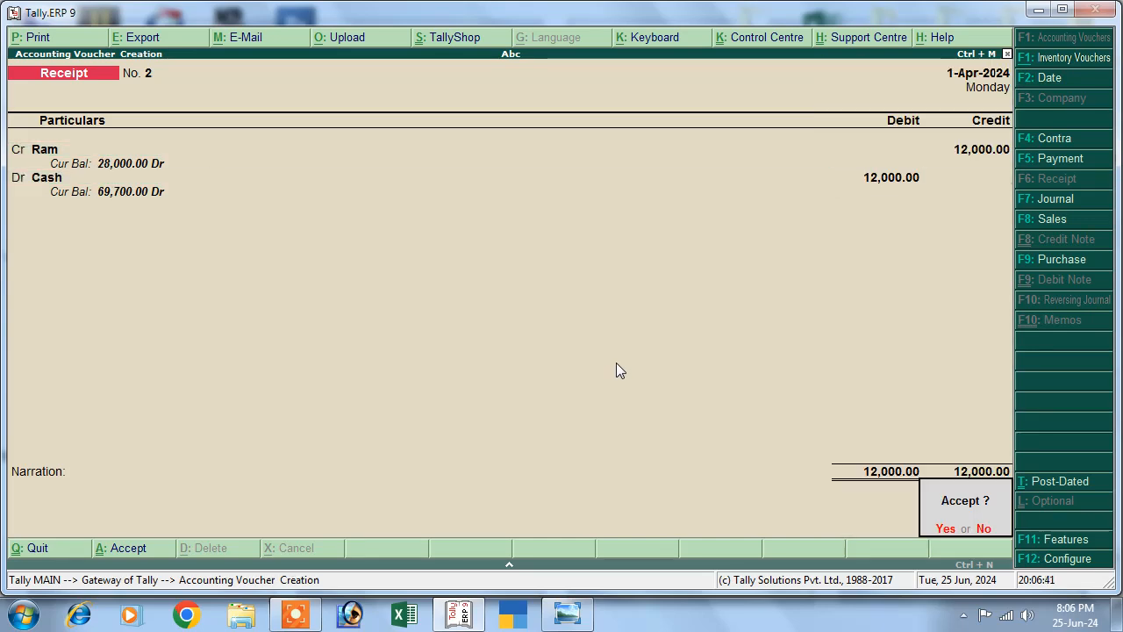
pyautogui.press('Return')
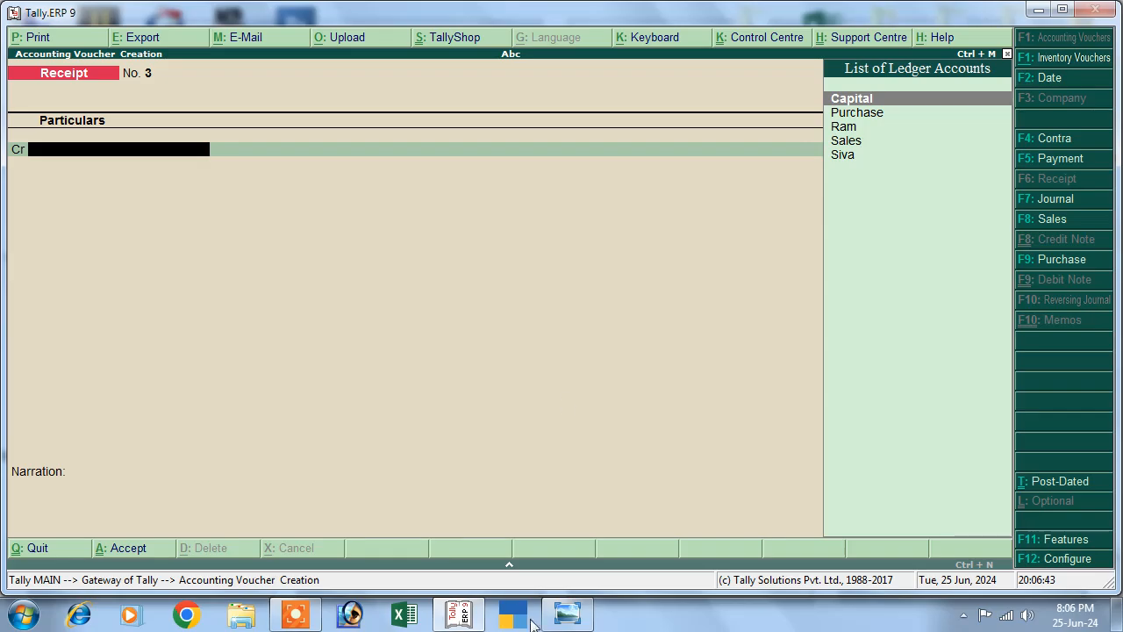
# Review the question image again and quit voucher entry.
pyautogui.click(566, 614)
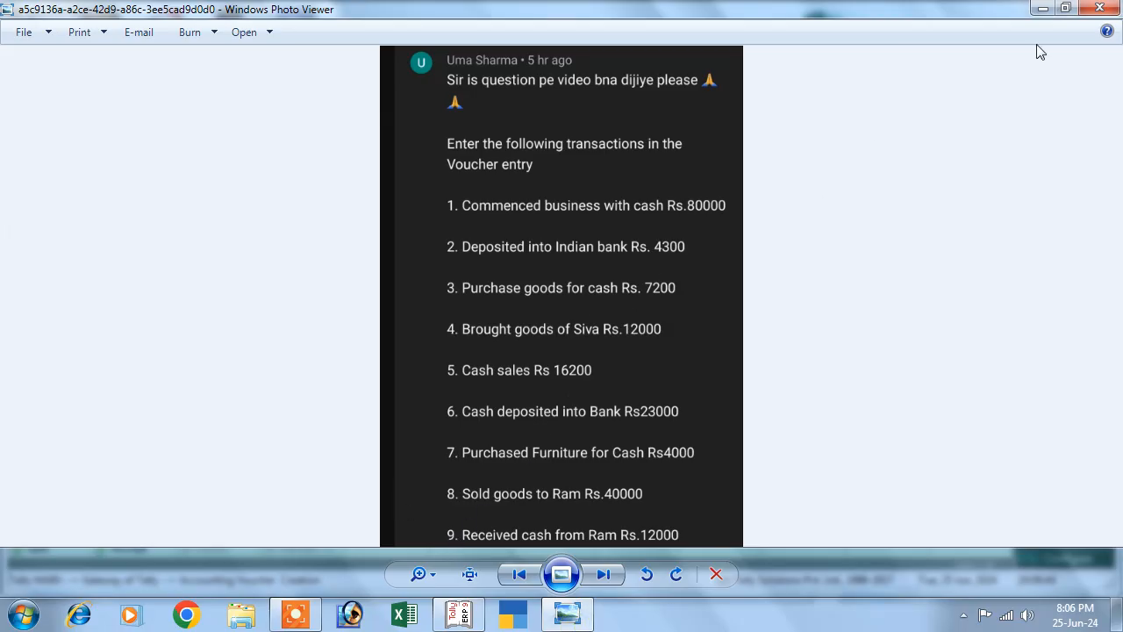
pyautogui.click(1043, 9)
pyautogui.press('Escape')
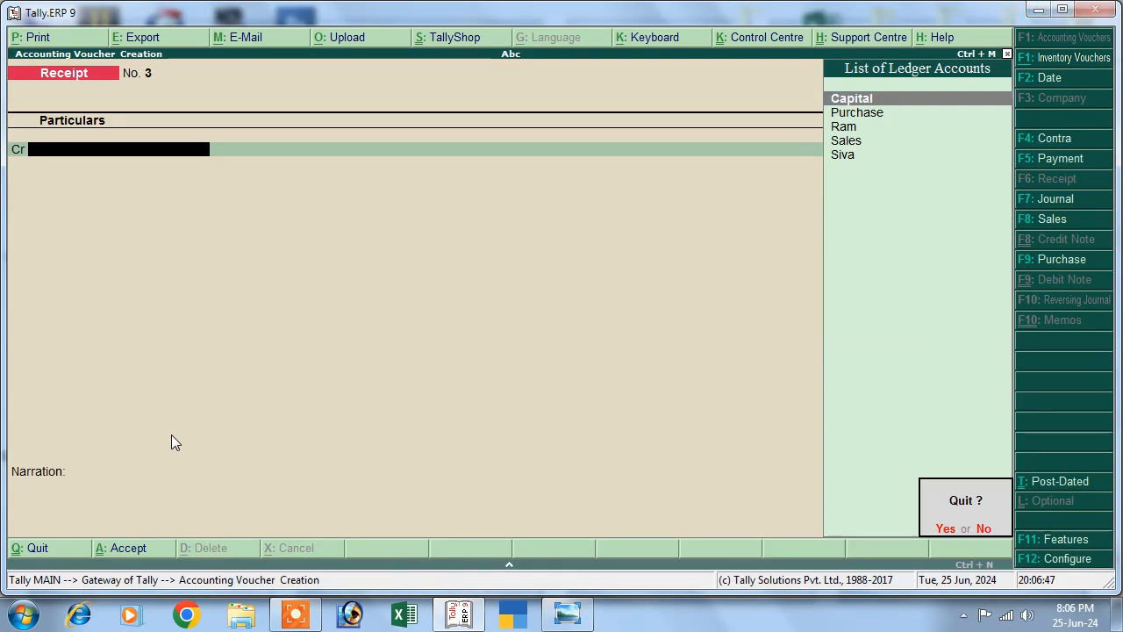
pyautogui.press('Return')
# Open the Day Book in detailed view, then return to the Gateway of Tally.
pyautogui.press('Down')
pyautogui.press('Down')
pyautogui.press('Down')
pyautogui.press('Down')
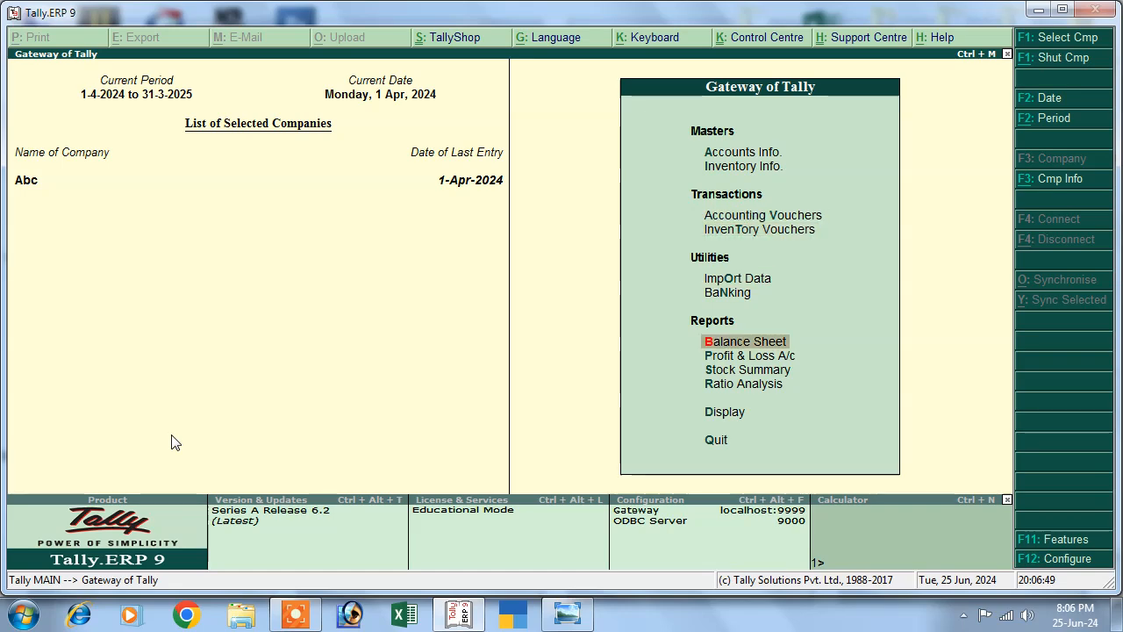
pyautogui.press('Down')
pyautogui.press('Down')
pyautogui.press('Down')
pyautogui.press('Down')
pyautogui.press('Return')
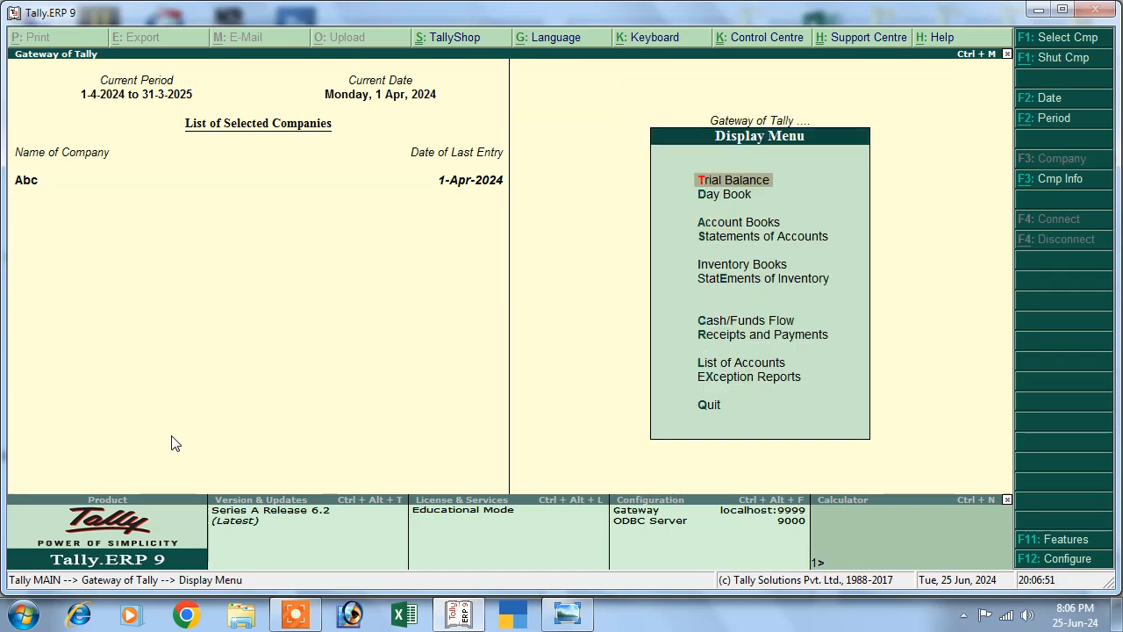
pyautogui.press('Down')
pyautogui.press('Return')
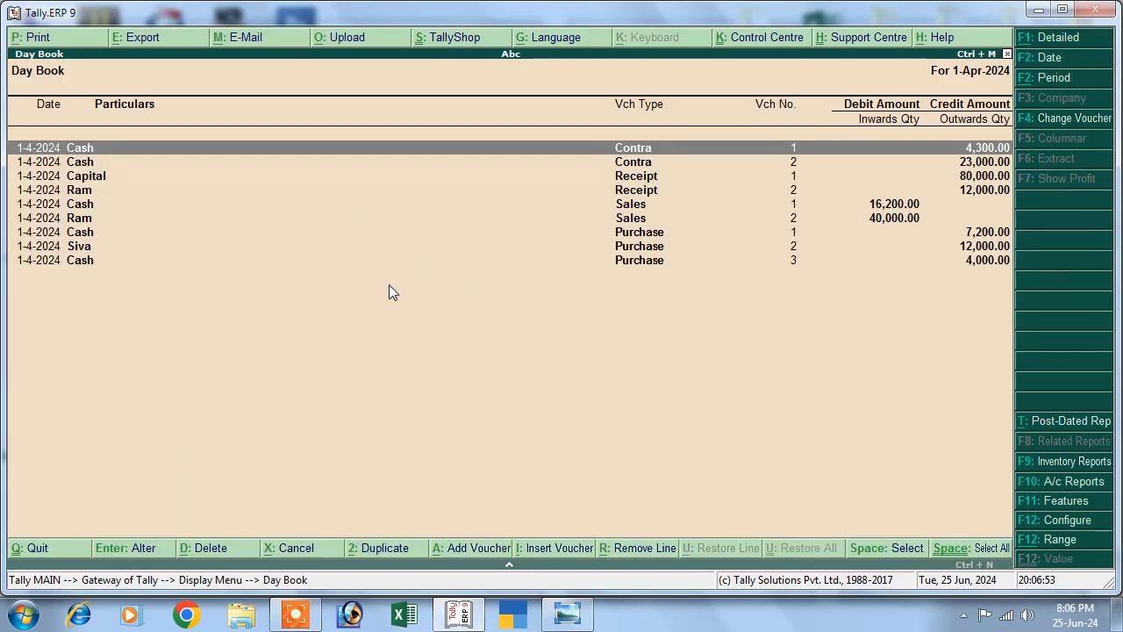
pyautogui.hotkey('alt', 'F1')
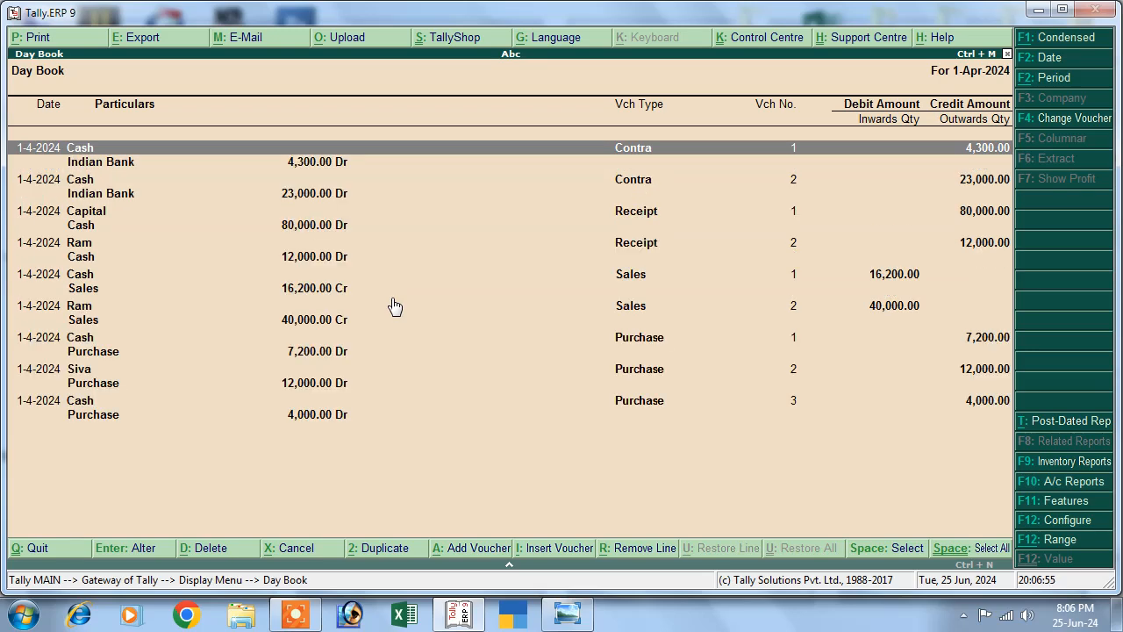
pyautogui.press('Escape')
pyautogui.press('Escape')
pyautogui.press('Escape')
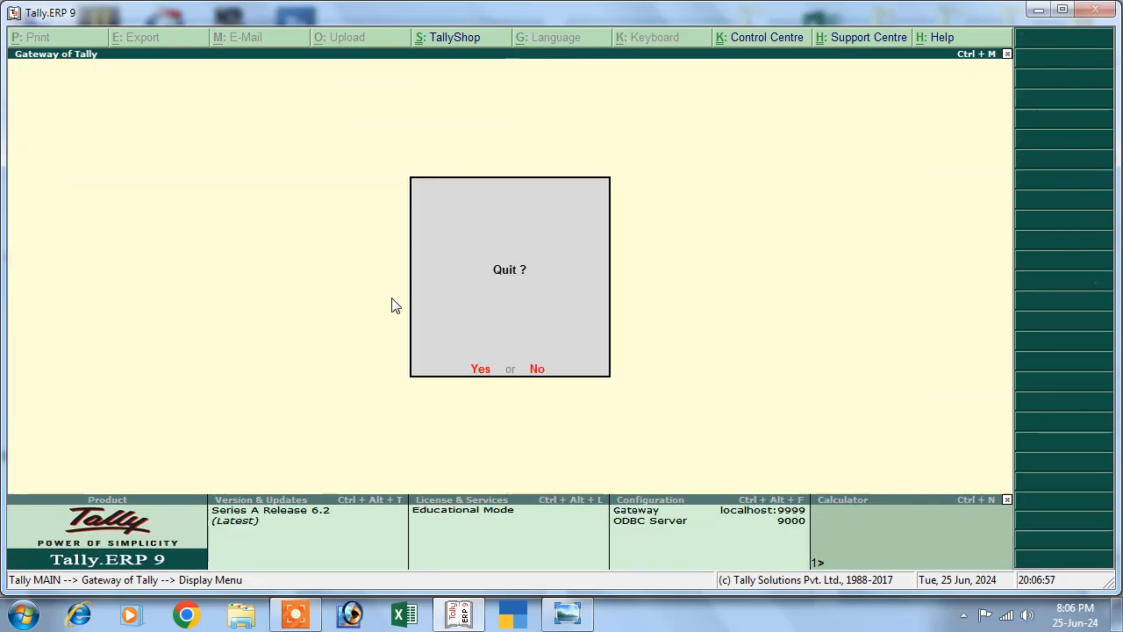
pyautogui.press('Escape')
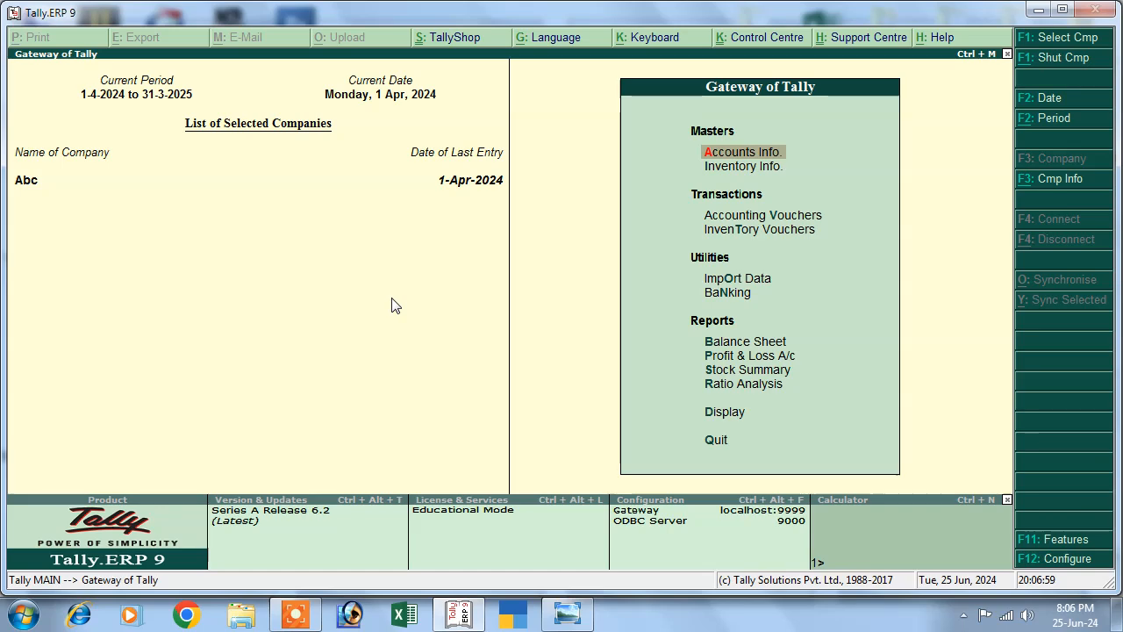